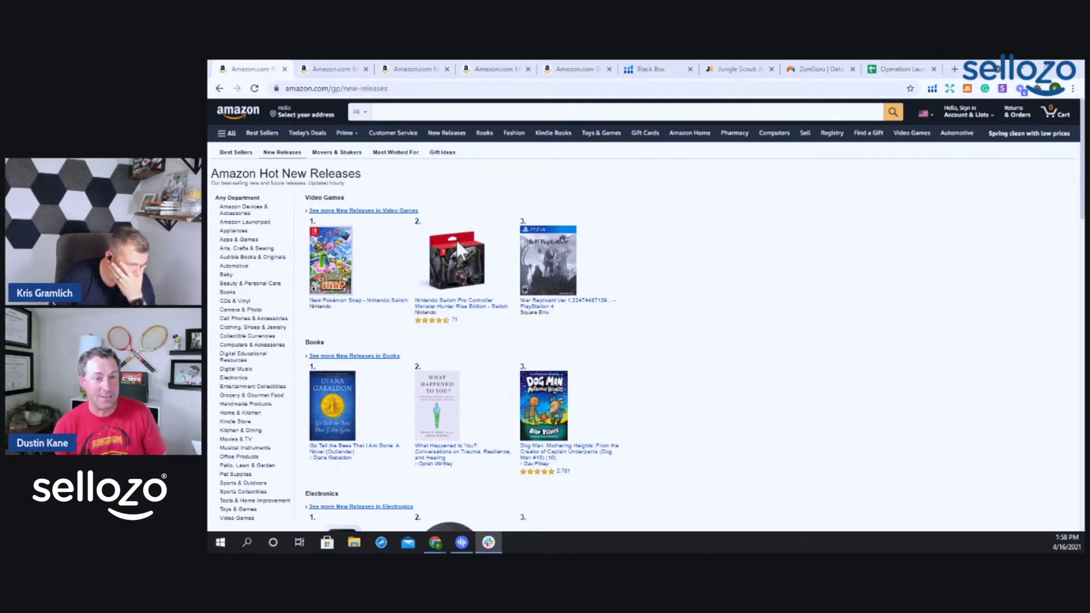
Step: Look through the Hot New Releases page, covering the Electronics, Movies & TV, Toys & Games and Clothing, Shoes & Jewelry sections
scroll(256, 317, "down", 8)
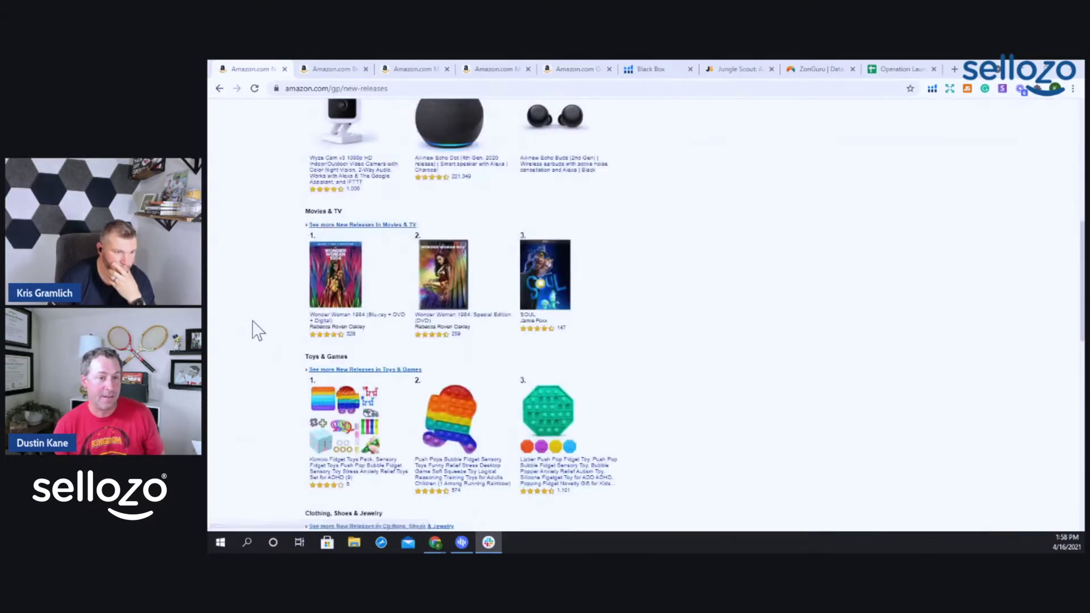
scroll(257, 330, "down", 2)
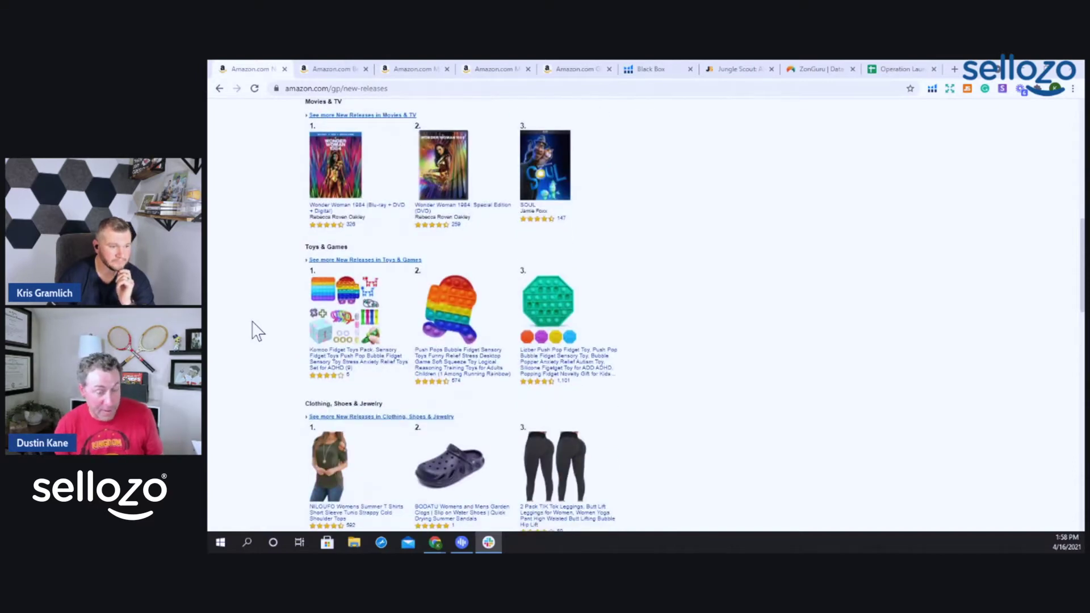
scroll(257, 331, "down", 6)
scroll(257, 331, "up", 6)
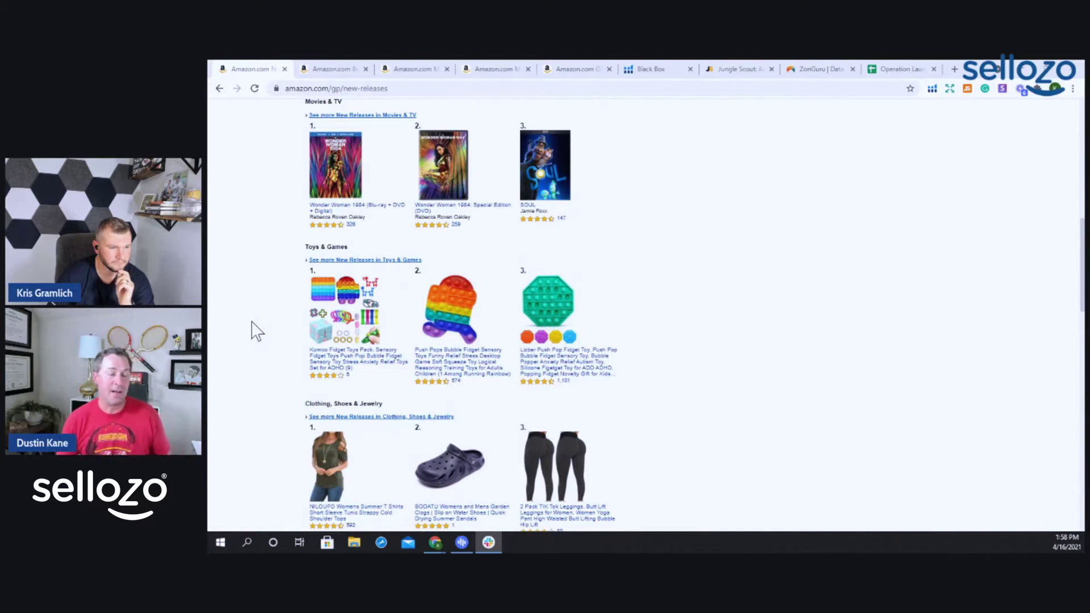
scroll(256, 330, "up", 8)
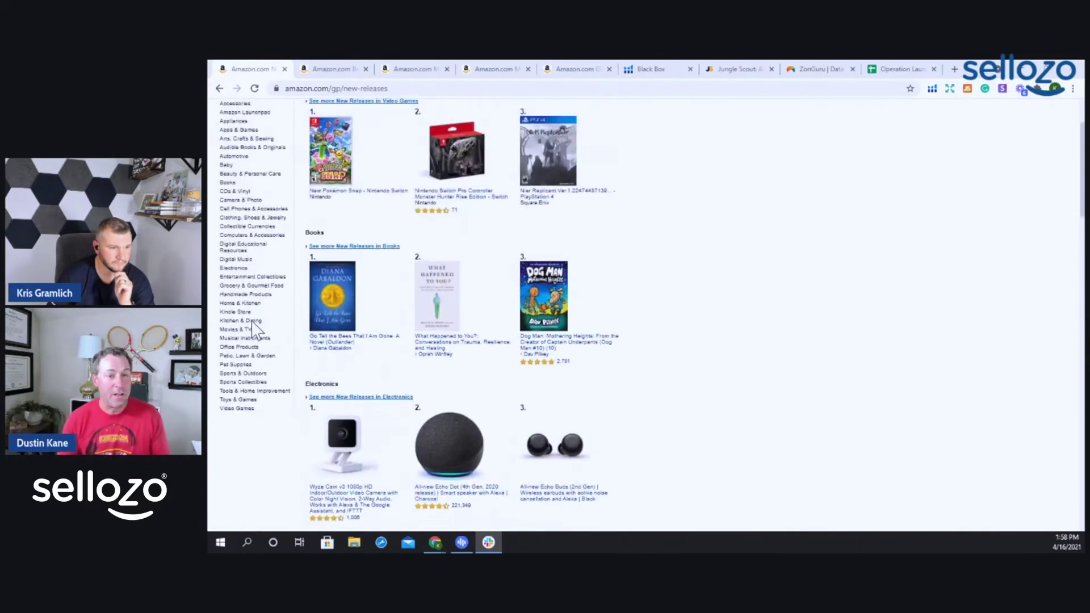
scroll(255, 328, "up", 3)
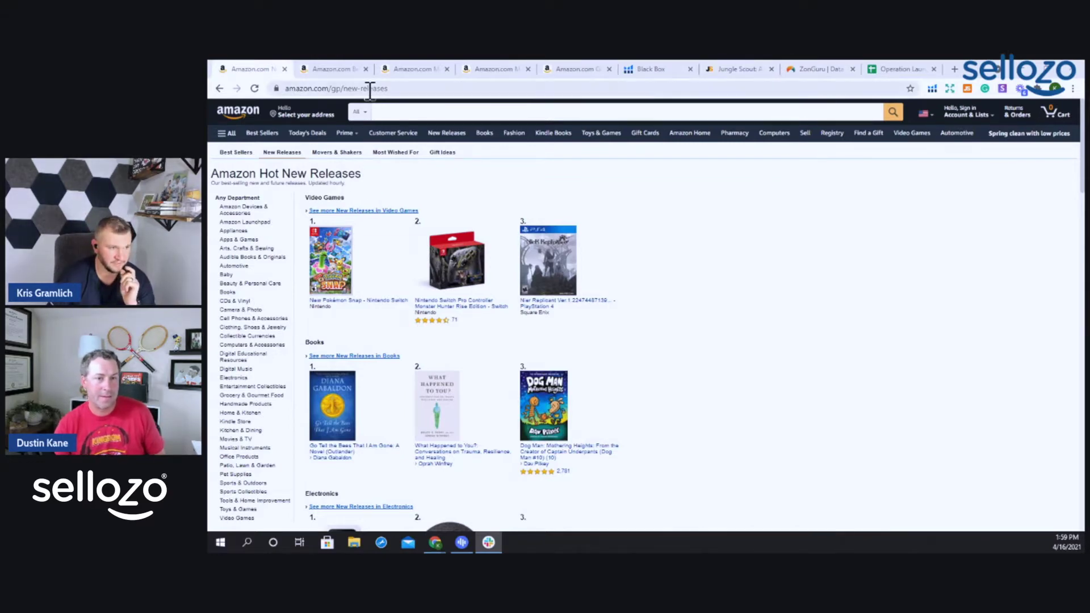
Step: View the Amazon Best Sellers, Movers & Shakers, Most Wished For and Gift Ideas pages one after another
left_click(348, 71)
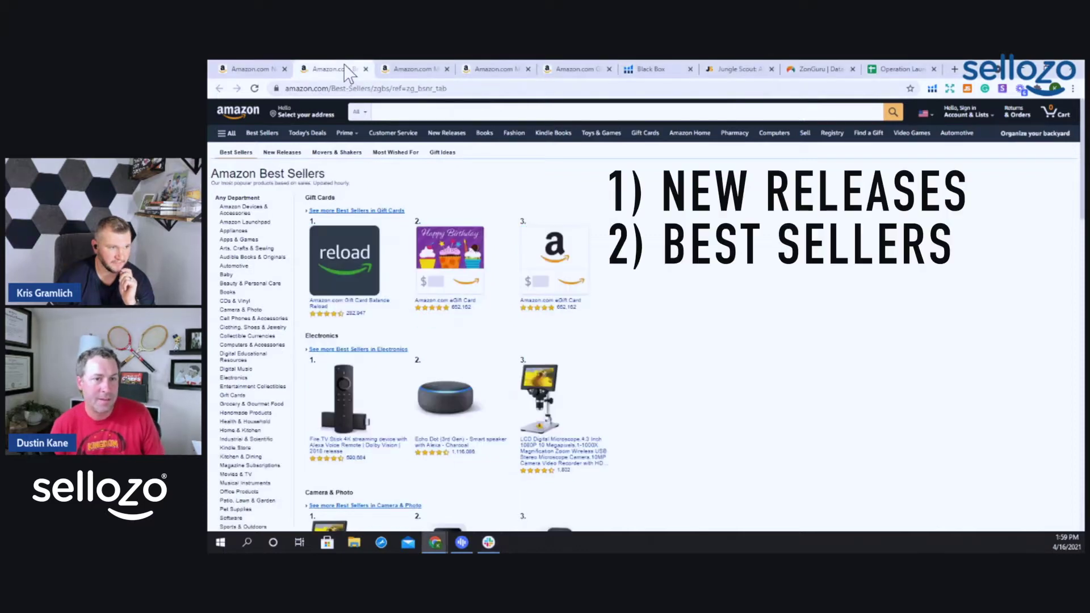
left_click(407, 68)
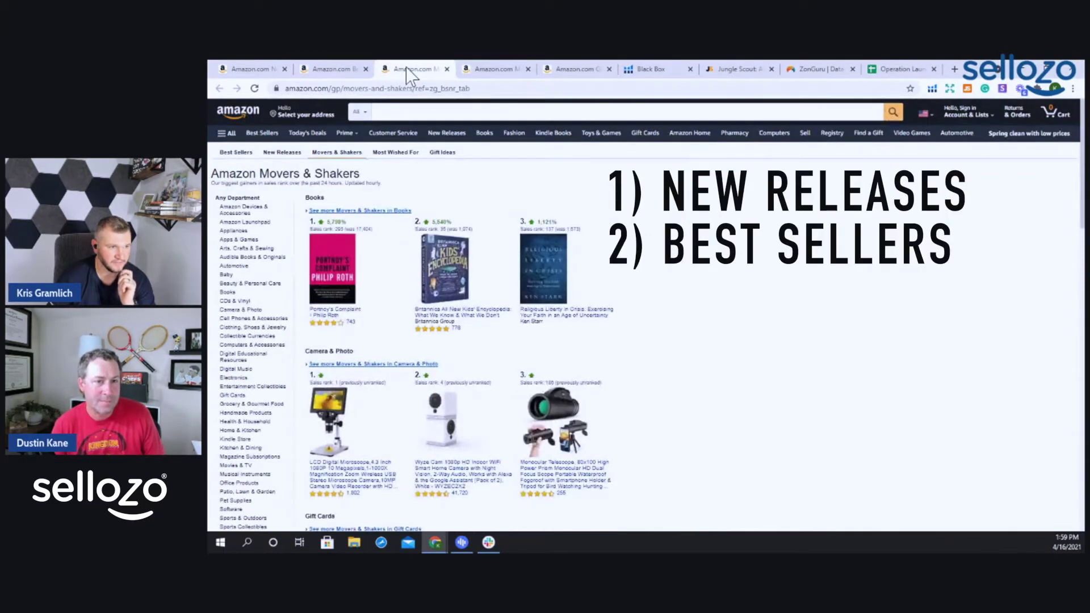
left_click(477, 68)
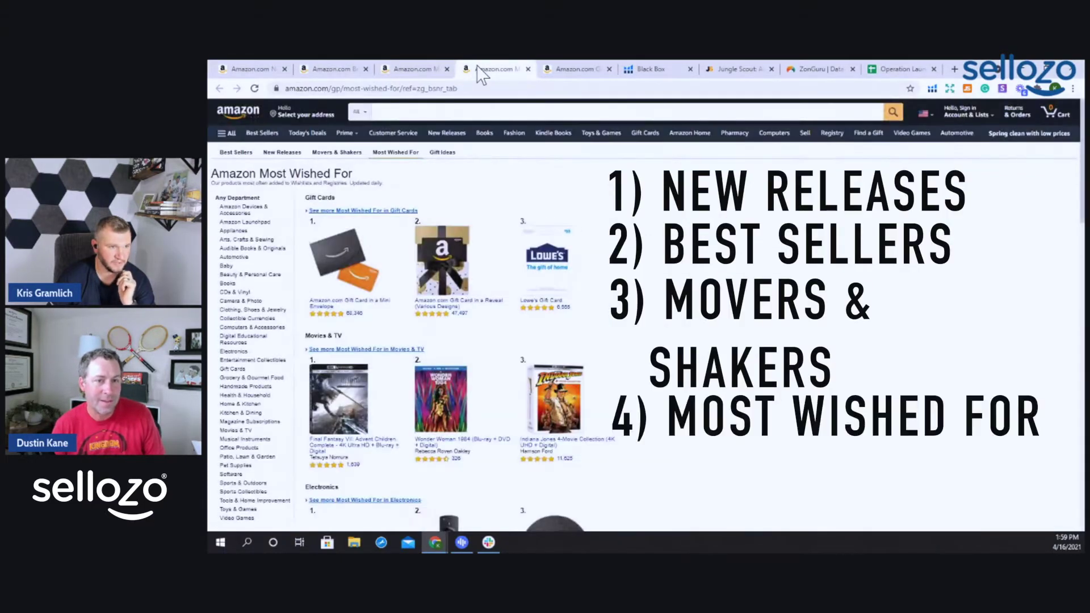
left_click(560, 68)
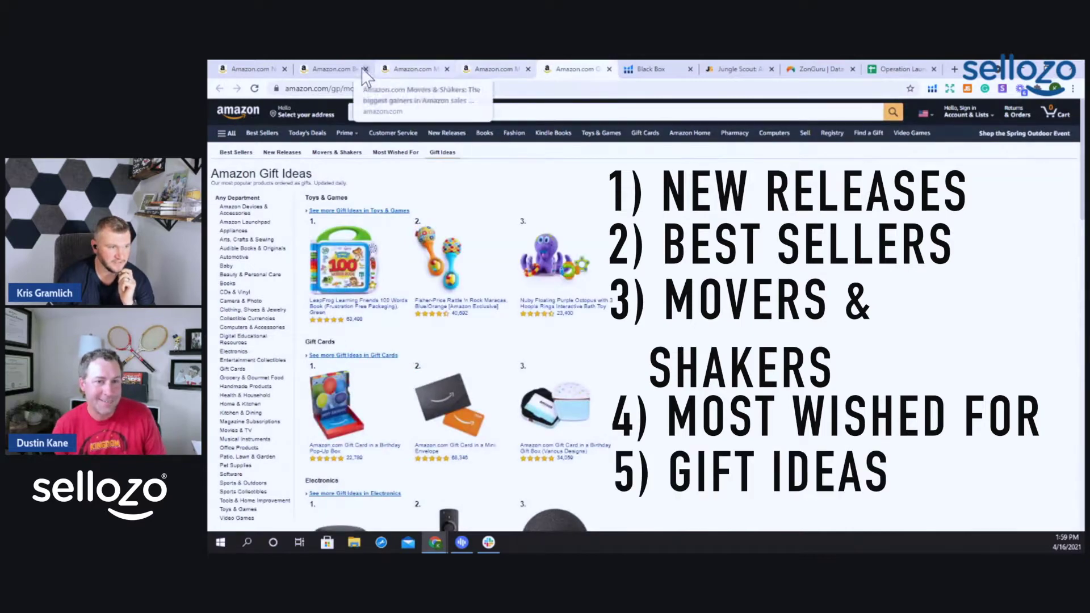
Step: Return to Hot New Releases and narrow the list to the Scrapbooking subcategory of Arts, Crafts & Sewing
left_click(251, 69)
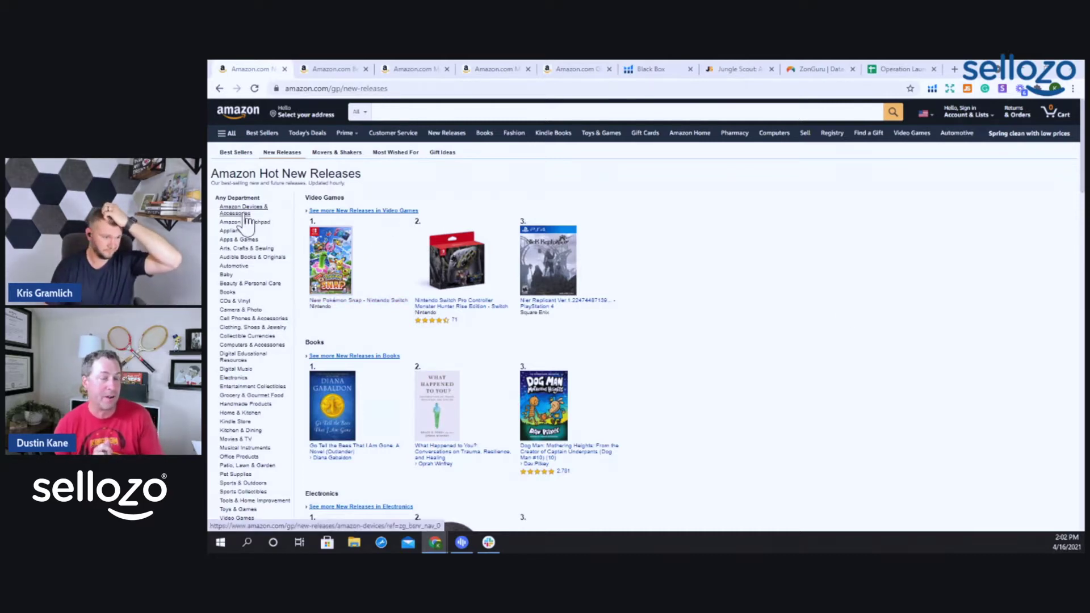
scroll(245, 222, "down", 3)
scroll(245, 223, "up", 3)
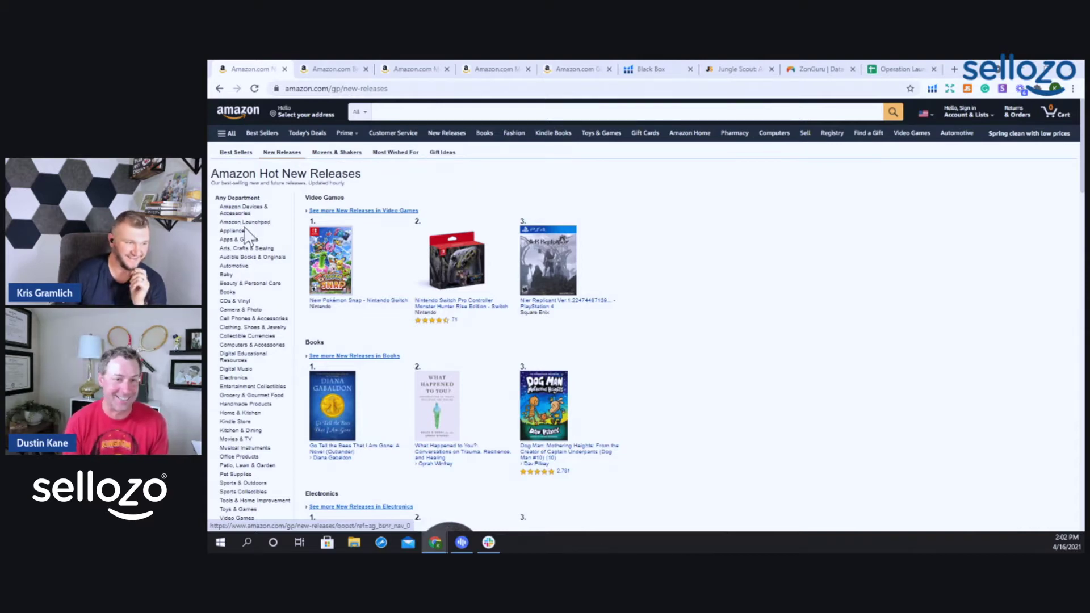
left_click(243, 250)
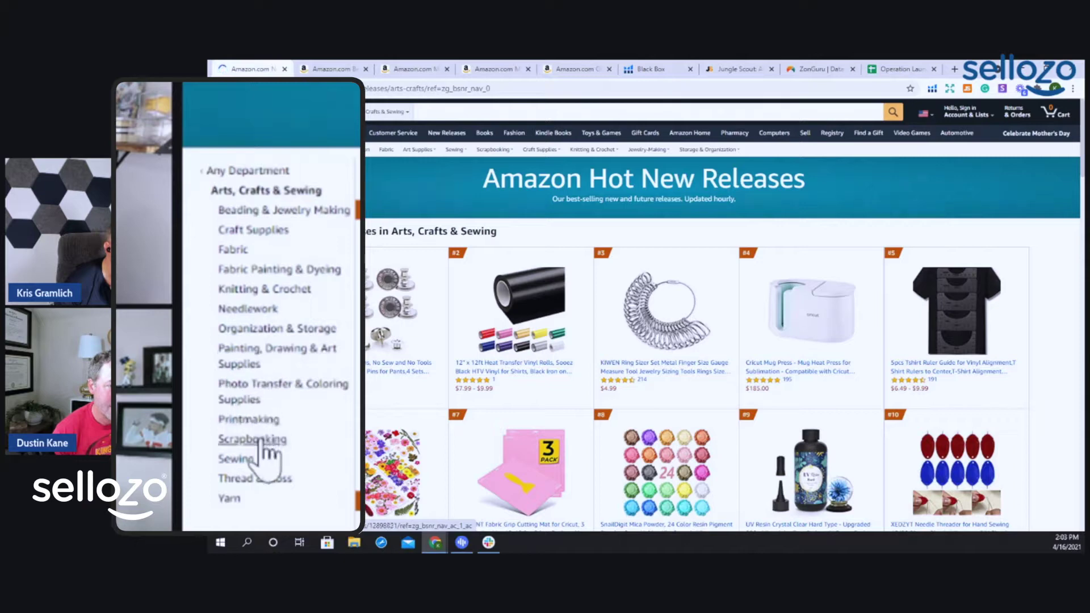
left_click(260, 337)
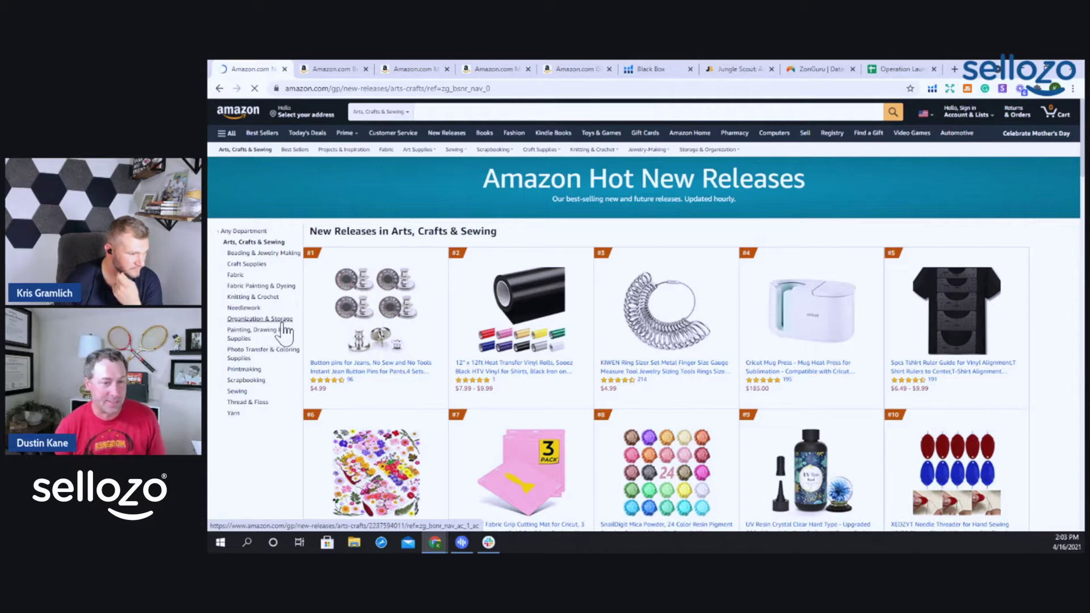
left_click(250, 381)
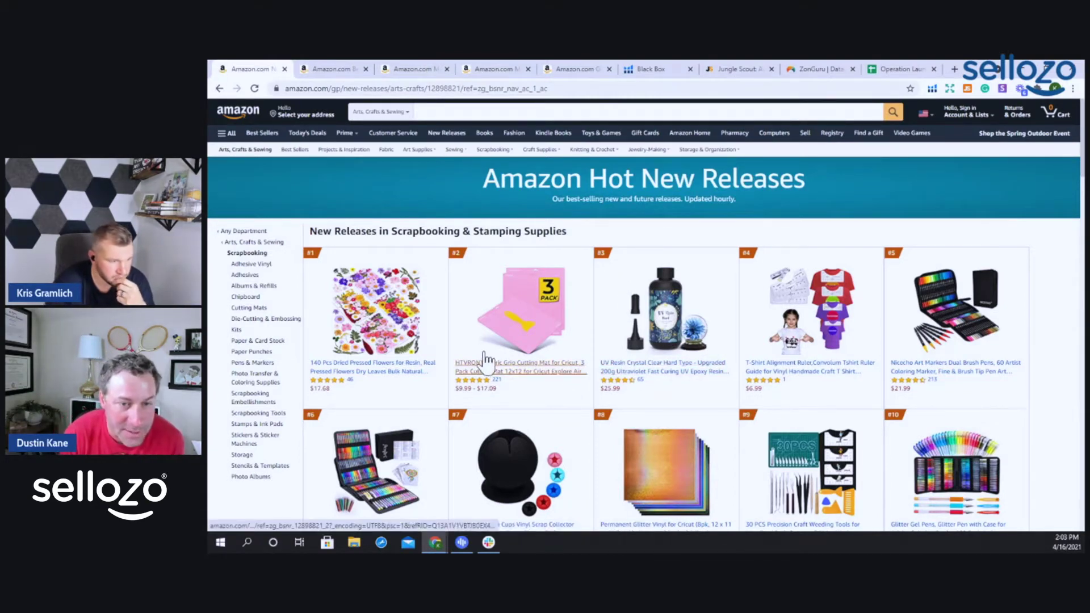
Step: Open the #1 listing, 140 Pcs Dried Pressed Flowers for Resin, in a new tab and view its product page
scroll(482, 363, "down", 2)
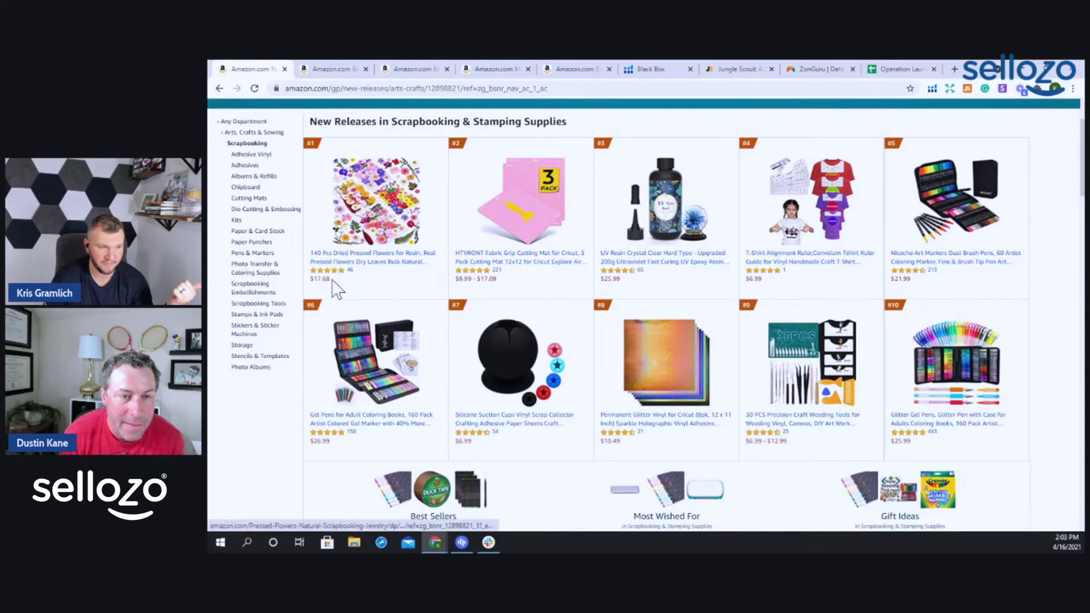
right_click(380, 260)
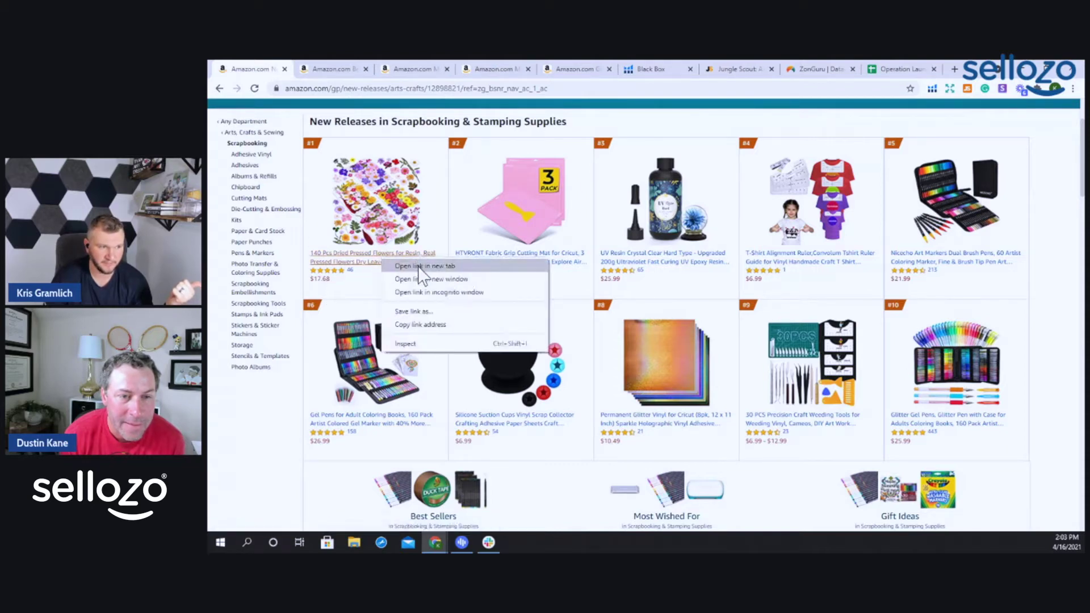
left_click(420, 266)
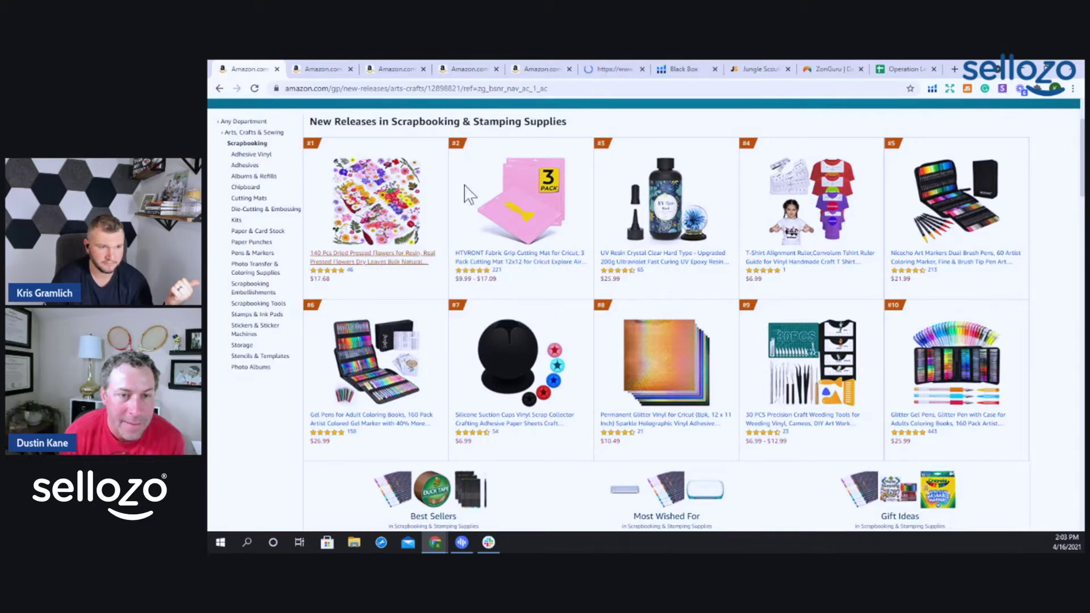
left_click(611, 68)
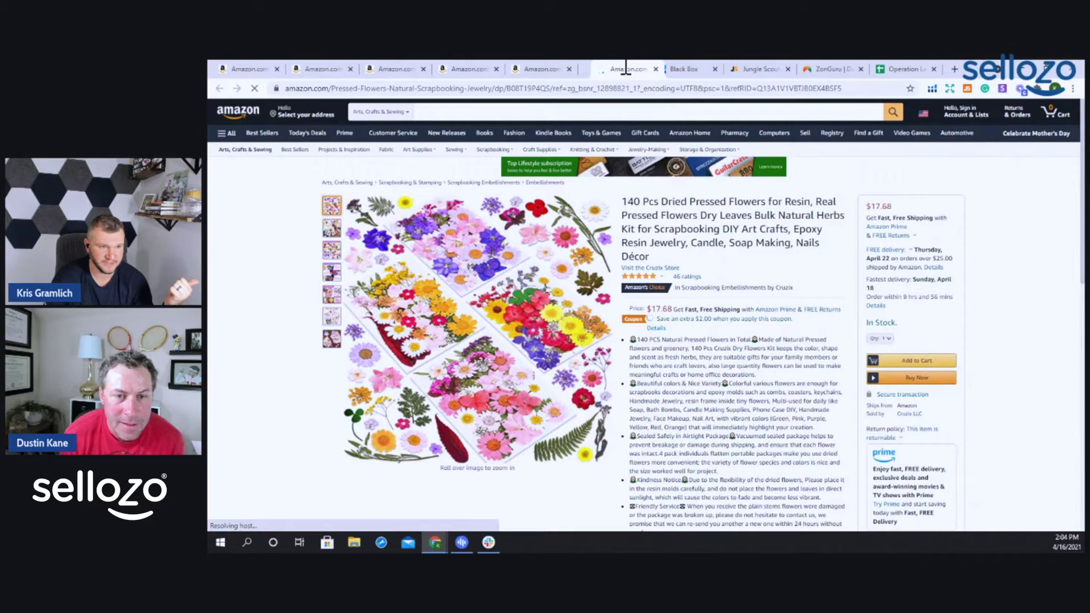
Step: Return to the Scrapbooking new releases and open the #6 Gel Pens for Adult Coloring Books listing in a new tab
left_click(251, 69)
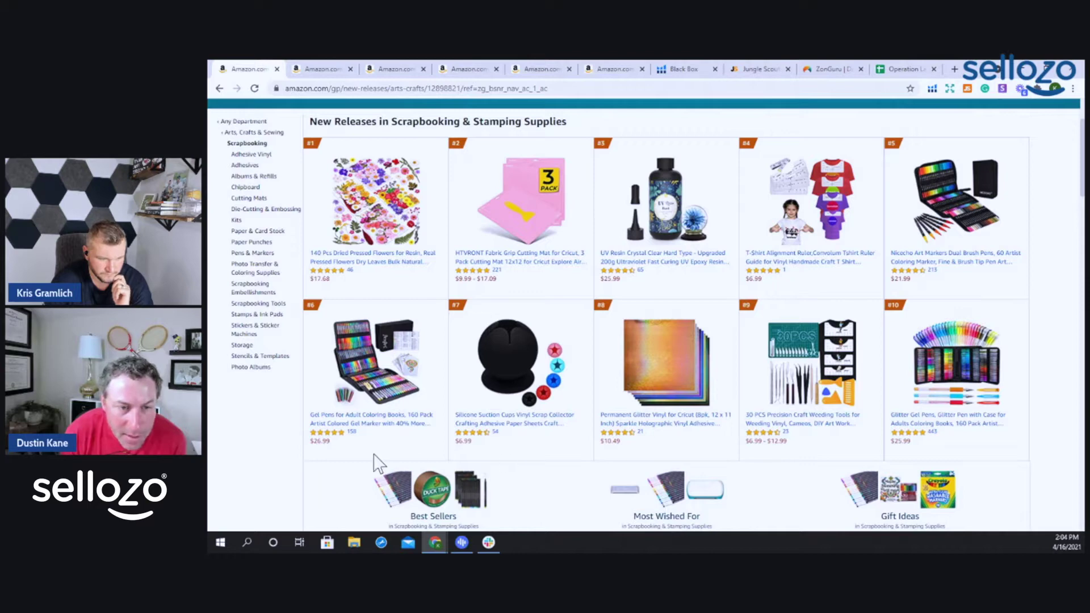
scroll(807, 397, "down", 2)
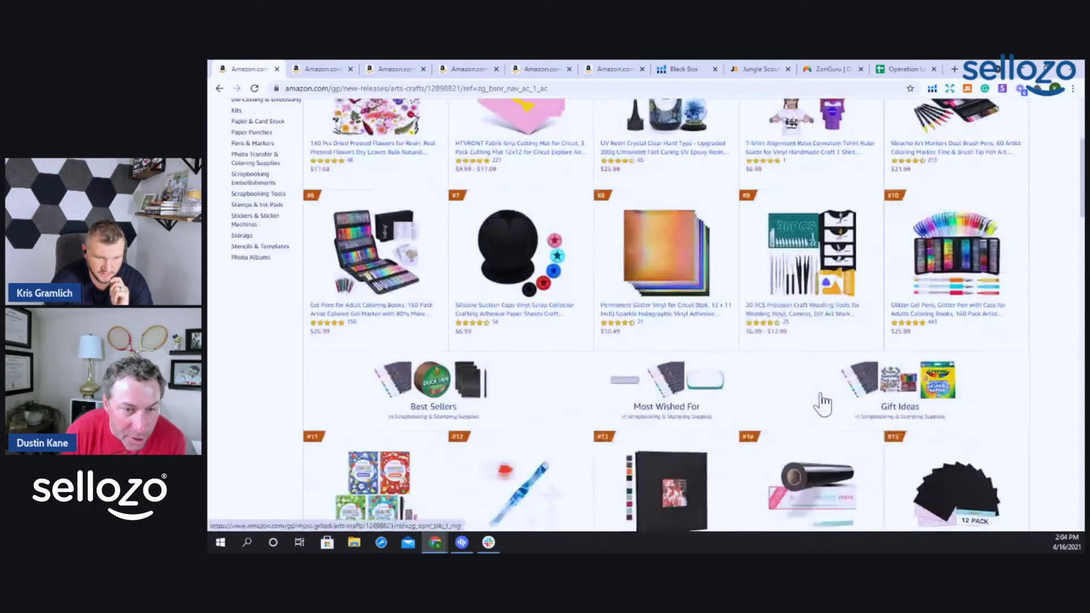
scroll(818, 384, "up", 2)
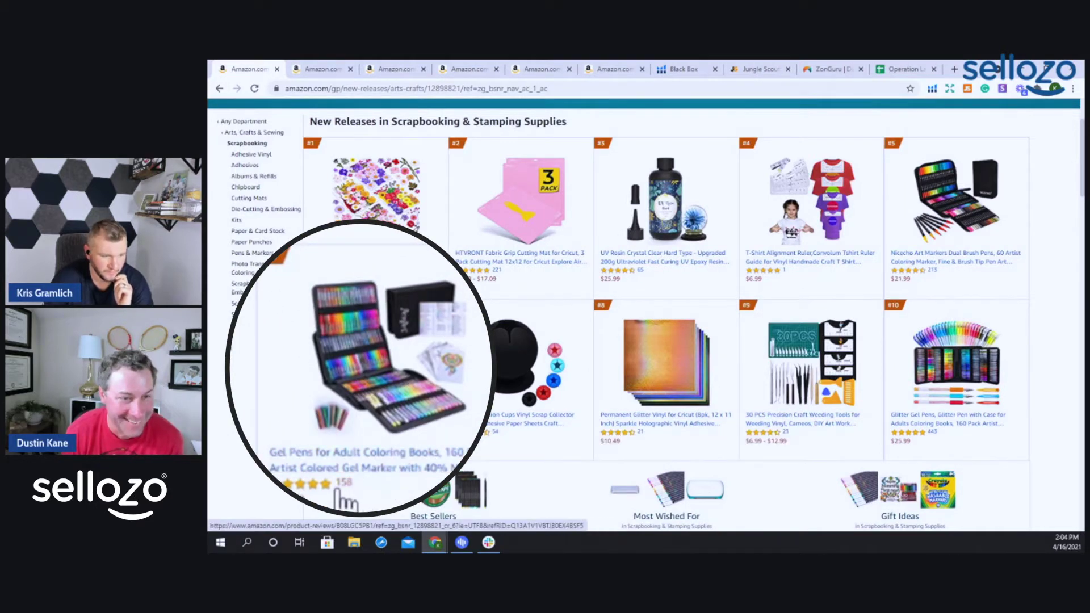
right_click(351, 432)
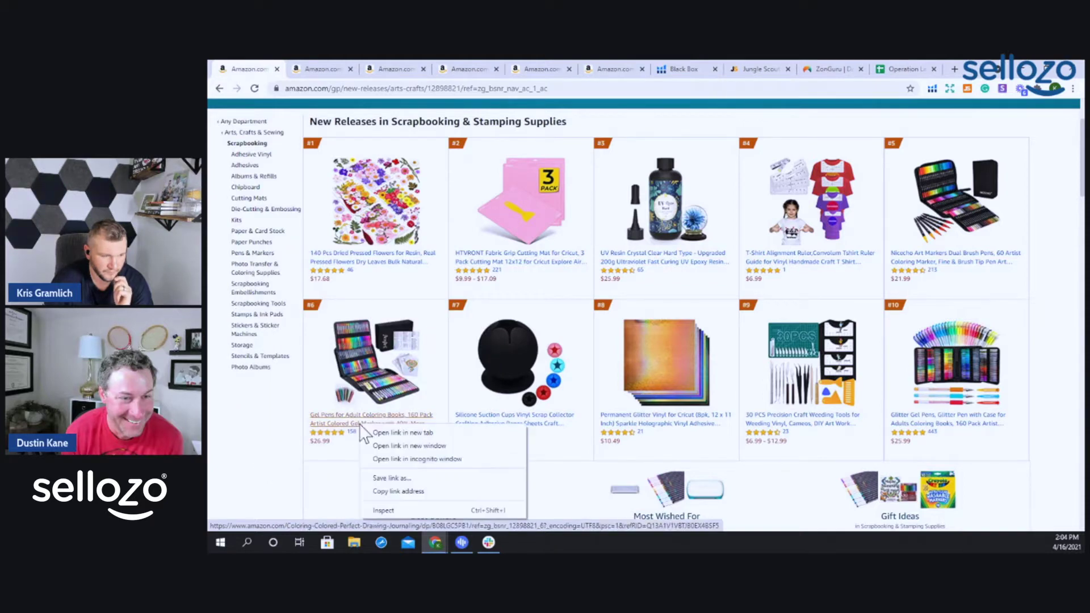
left_click(398, 428)
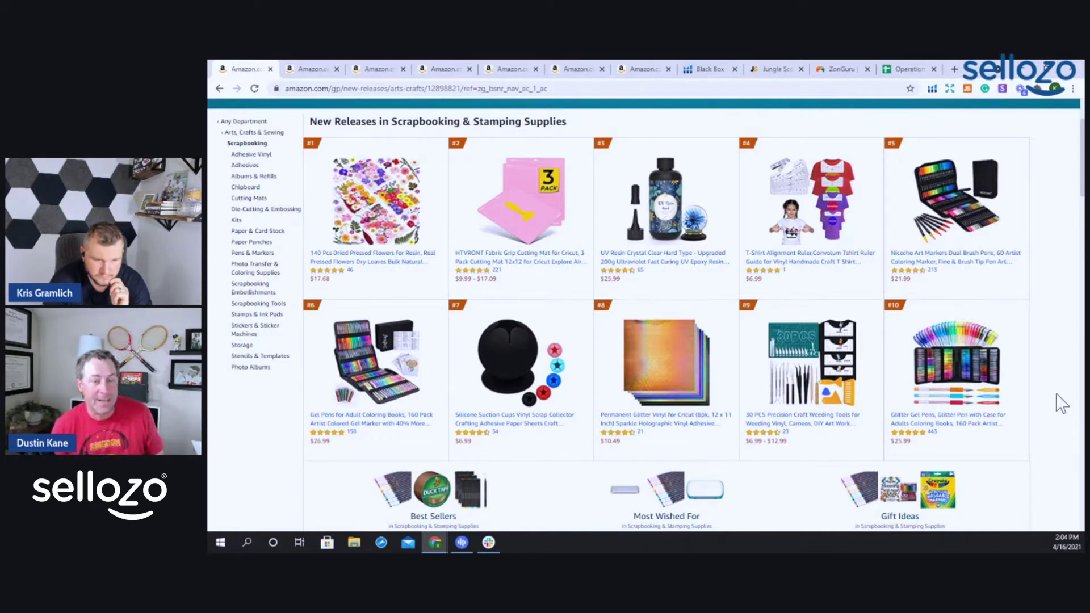
Step: Open the #14 HTVRONT Heat Transfer Vinyl listing in a new tab and look through the lower-ranked Scrapbooking new releases
scroll(1056, 403, "down", 4)
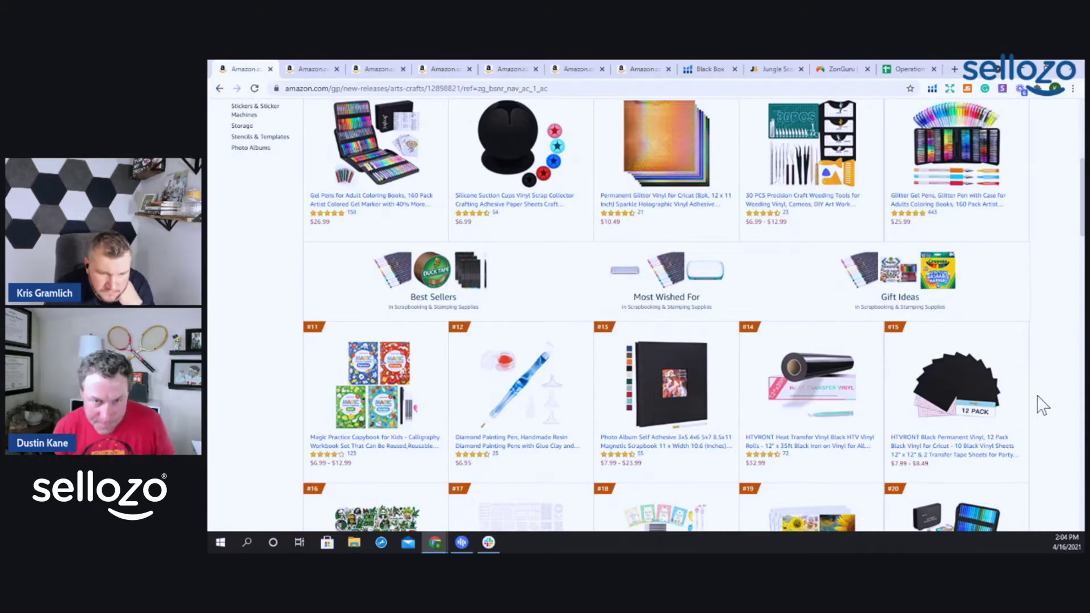
scroll(1040, 403, "down", 2)
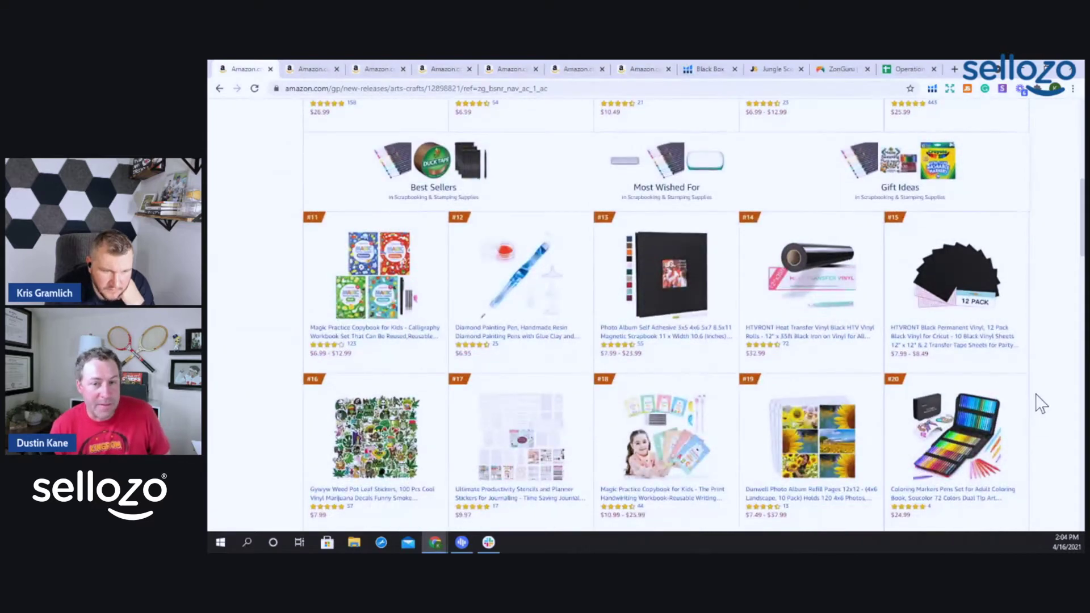
right_click(794, 335)
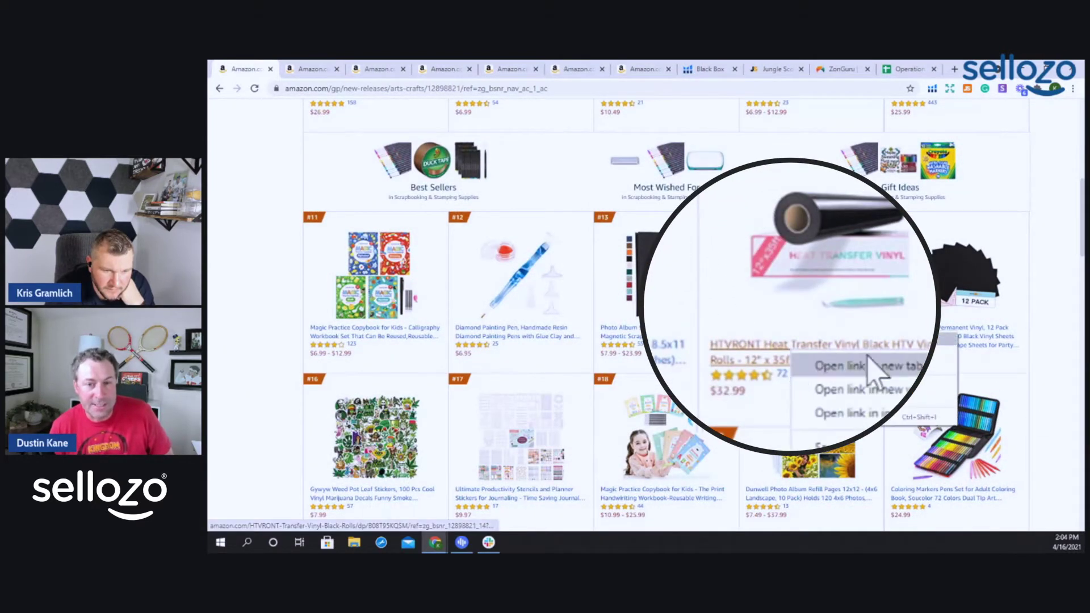
left_click(834, 336)
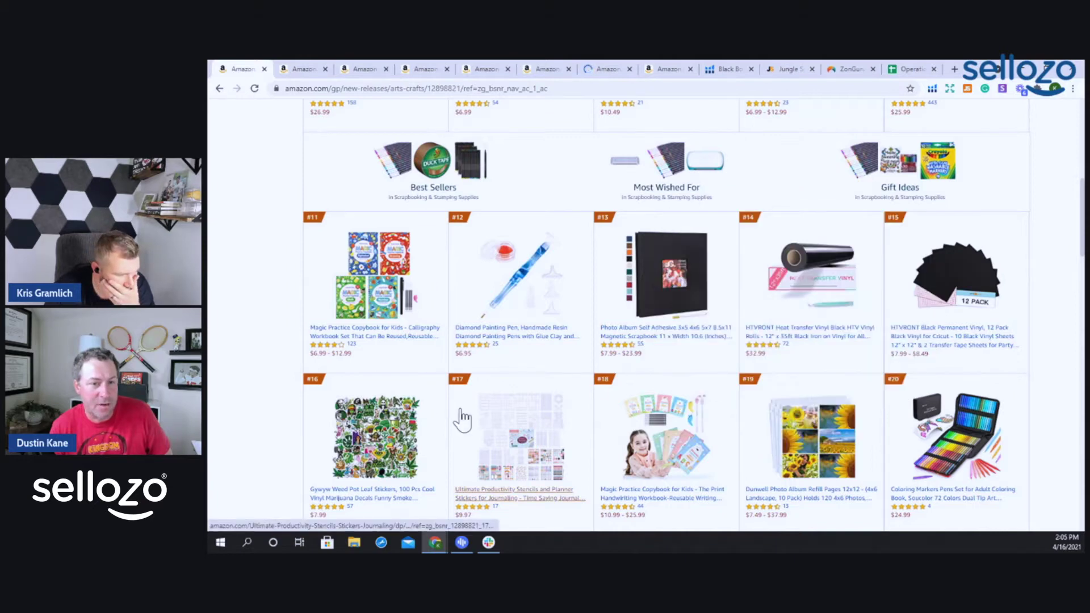
scroll(463, 418, "down", 2)
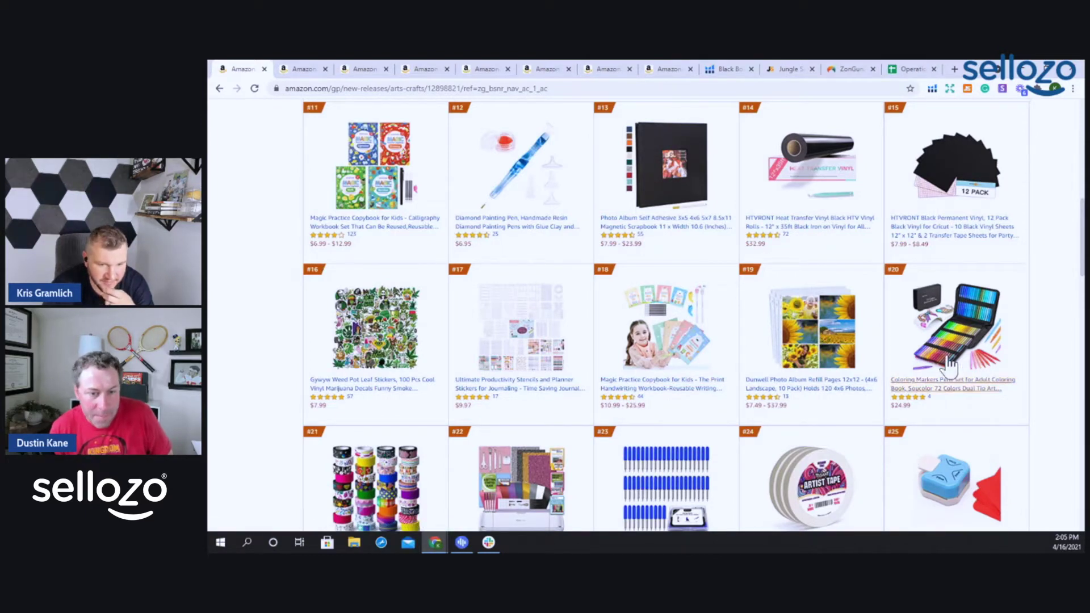
scroll(1002, 391, "down", 2)
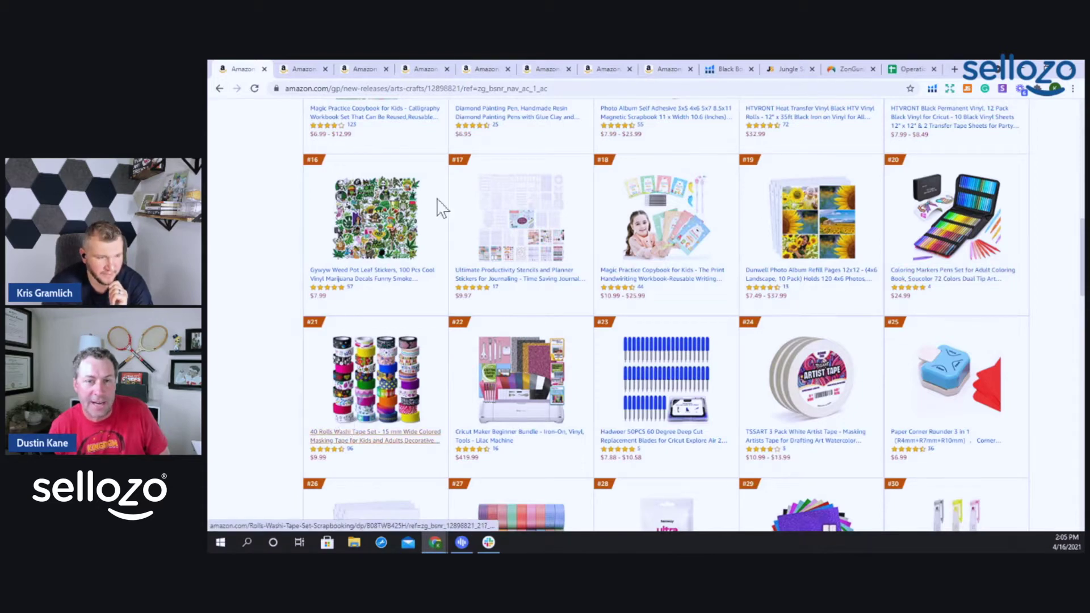
Step: Copy the phrase "Gel Pens for Adult Coloring Books" from the title on the gel pens product page
left_click(482, 67)
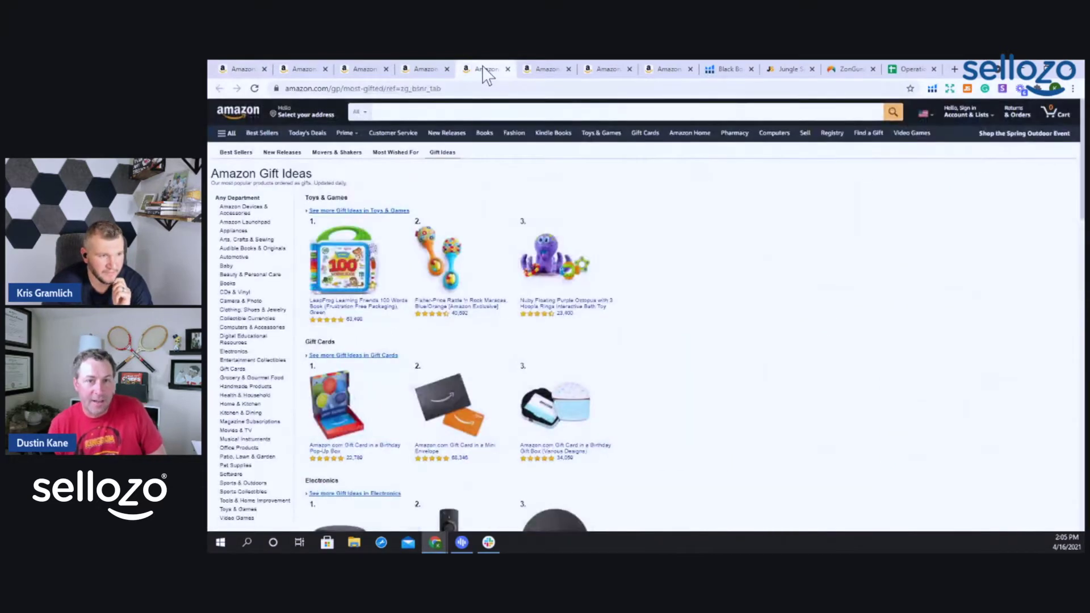
left_click(544, 65)
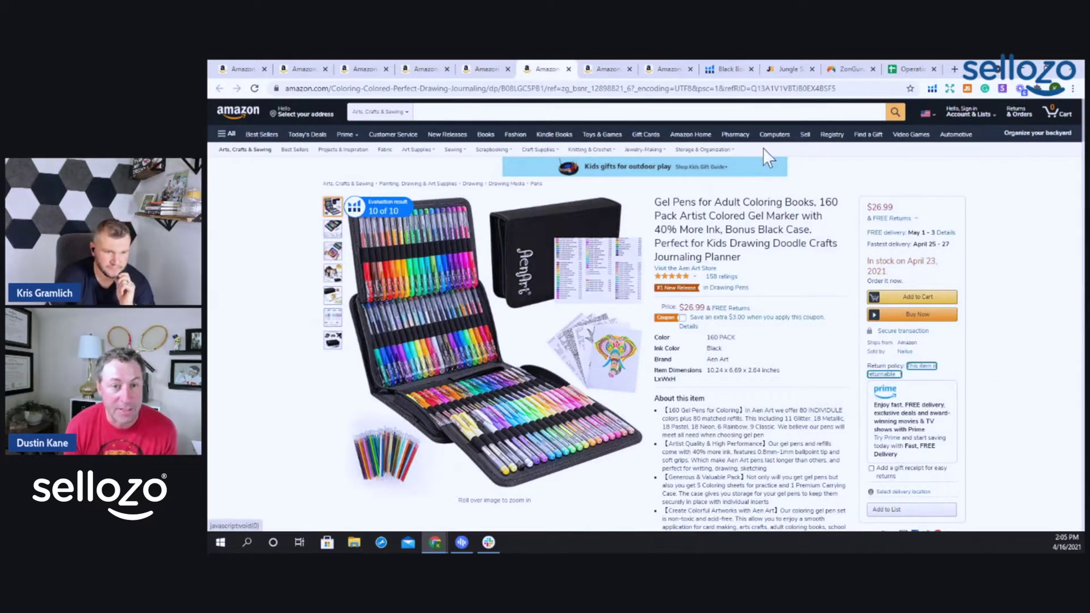
left_click_drag(659, 201, 816, 200)
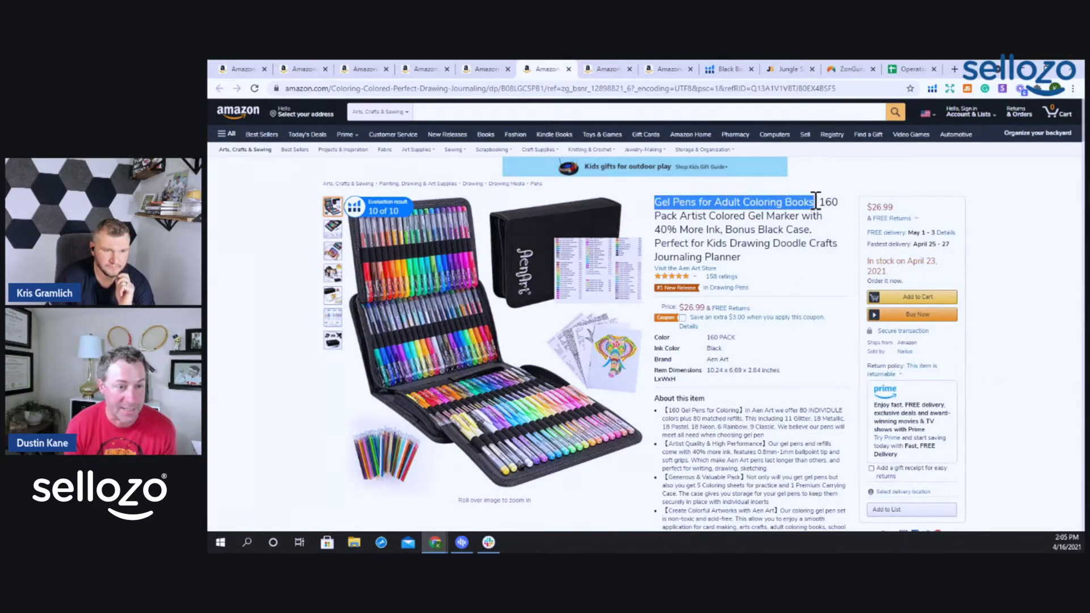
right_click(803, 202)
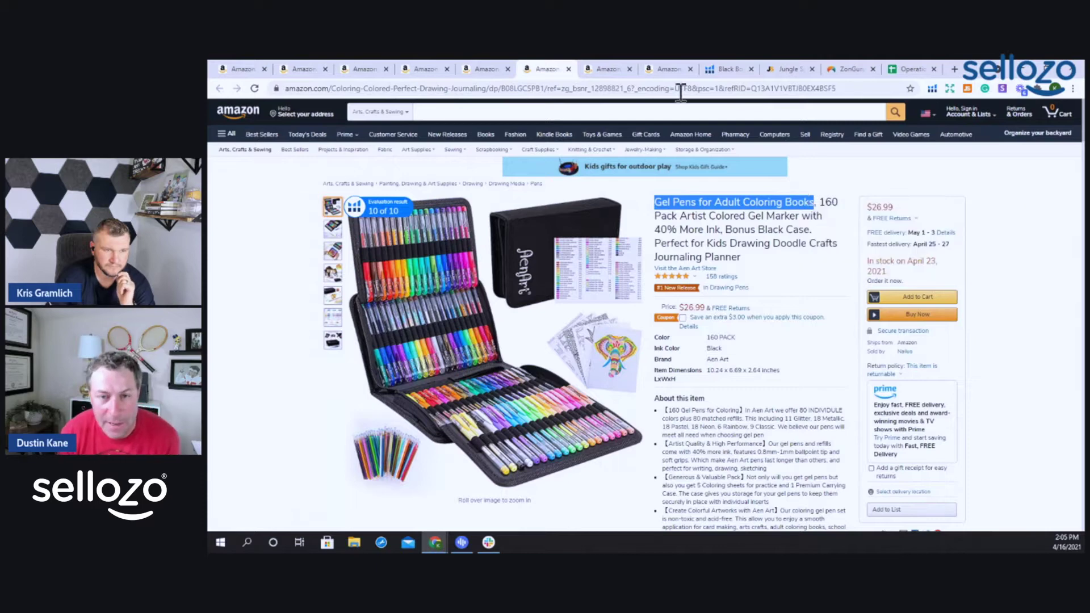
left_click(823, 212)
Step: Open the amazon.com home page in a new browser tab
left_click(955, 69)
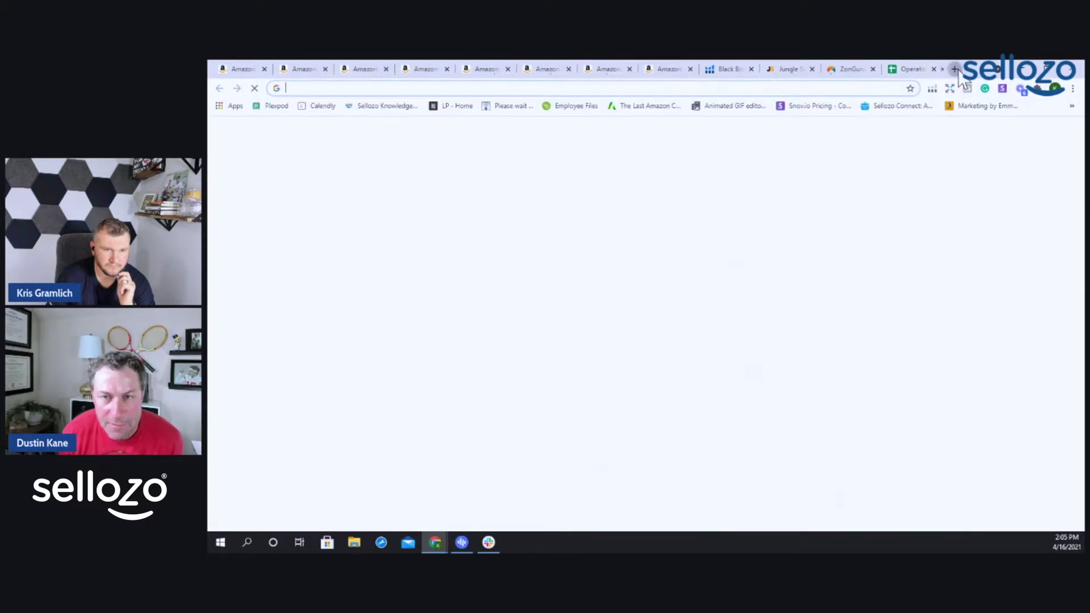
type("amazon.com")
key("Return")
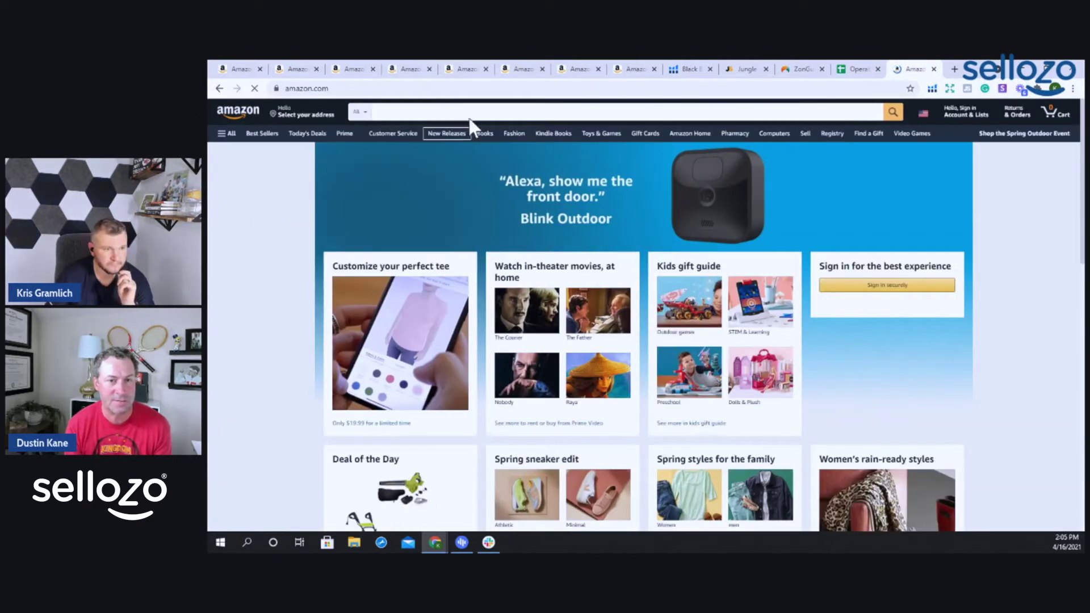
Step: Search Amazon for the copied phrase "Gel Pens for Adult Coloring Books"
left_click(484, 112)
key("ctrl+v")
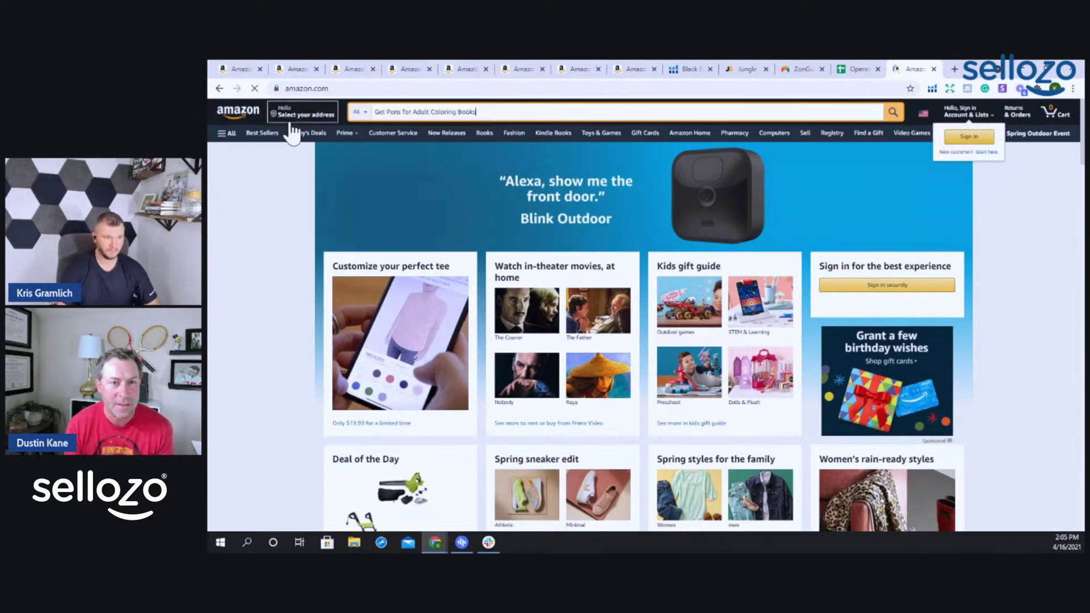
key("Return")
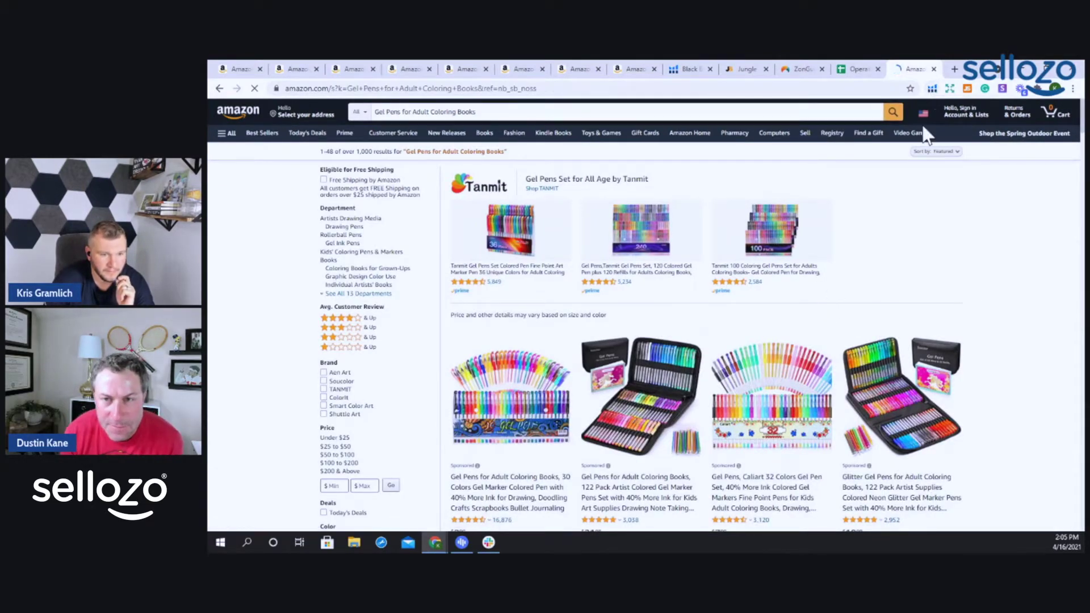
Step: Look through the gel pen search results, examining competing listings' prices, review counts, sales ranks and seller details
scroll(932, 273, "down", 10)
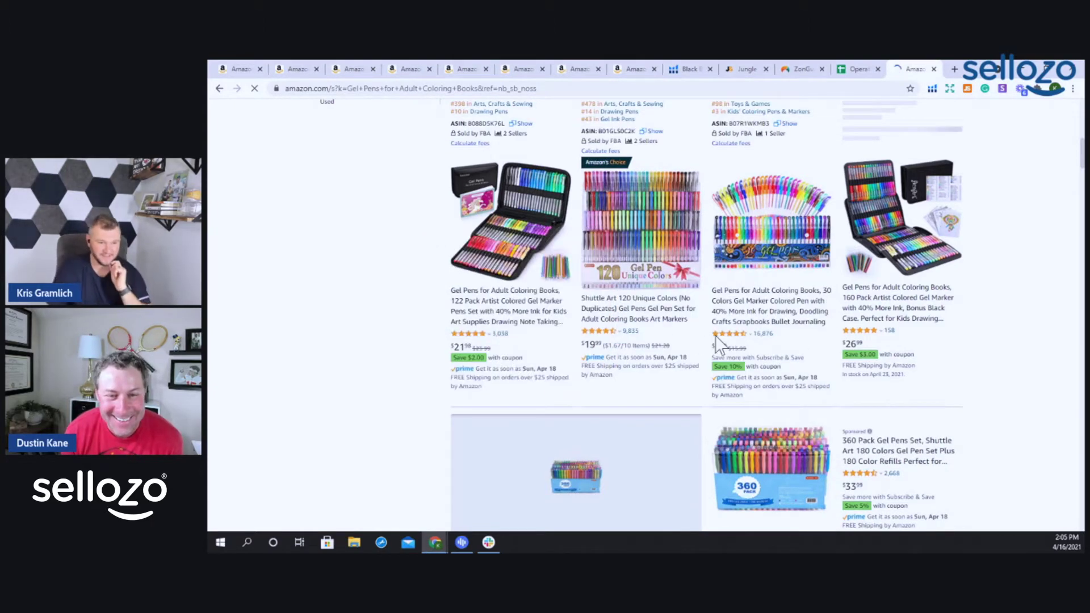
scroll(833, 322, "down", 2)
scroll(854, 309, "down", 2)
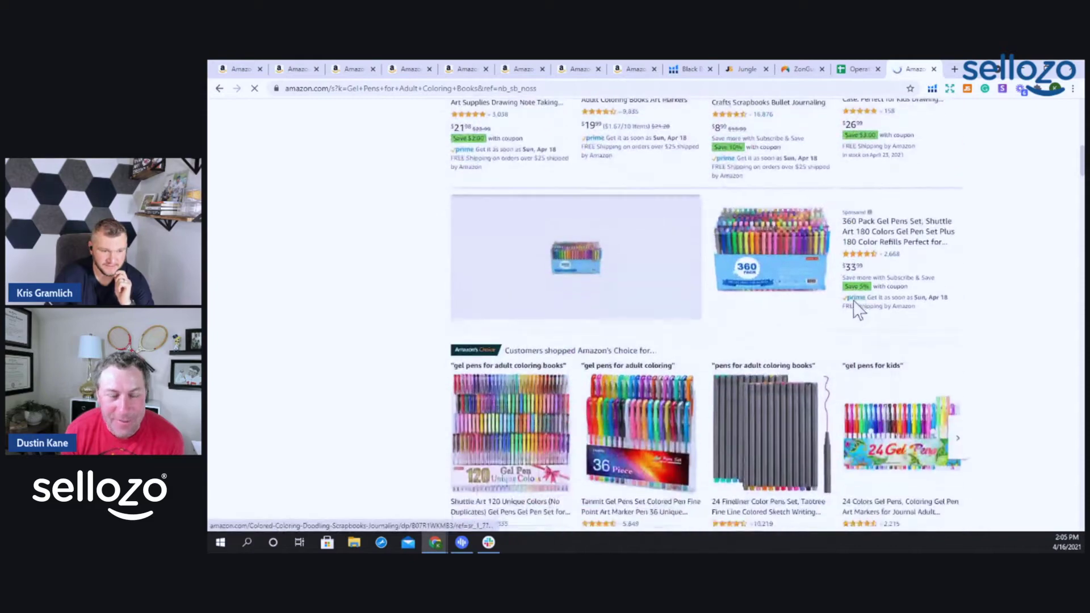
scroll(855, 309, "down", 4)
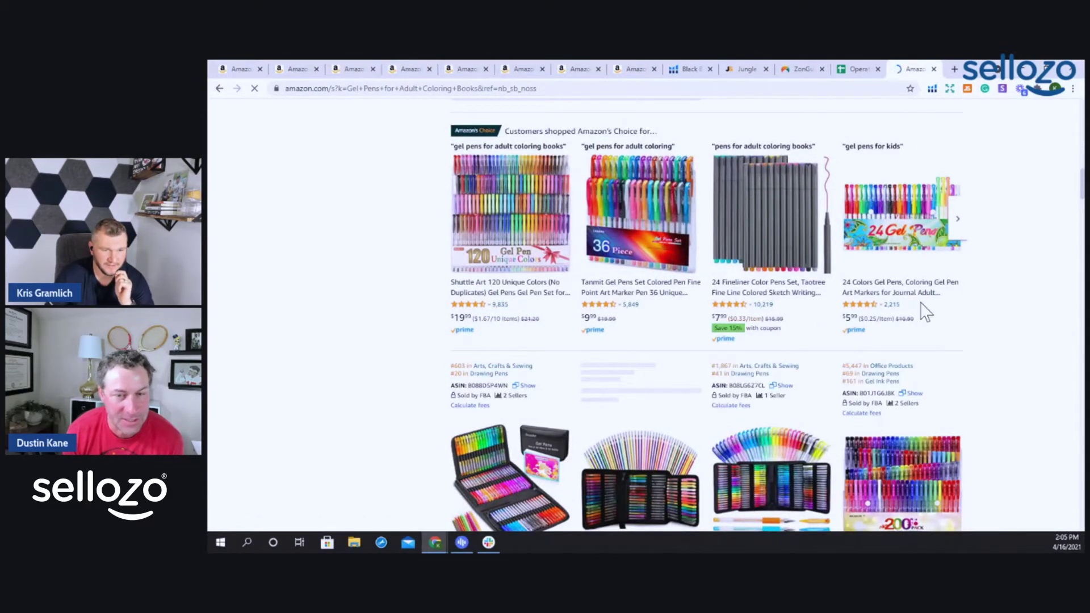
scroll(925, 311, "down", 4)
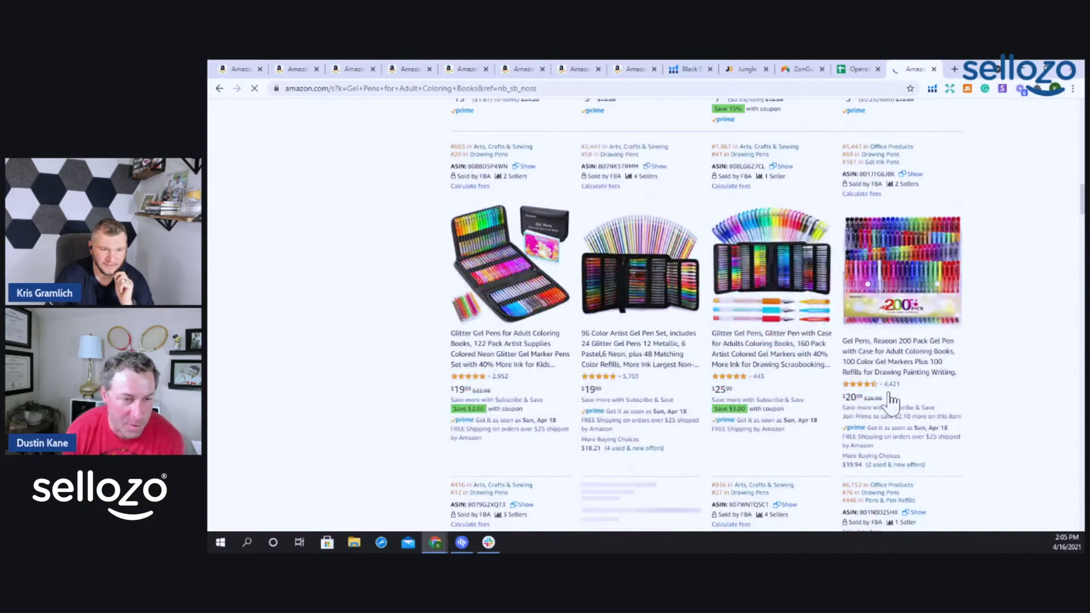
scroll(902, 397, "down", 6)
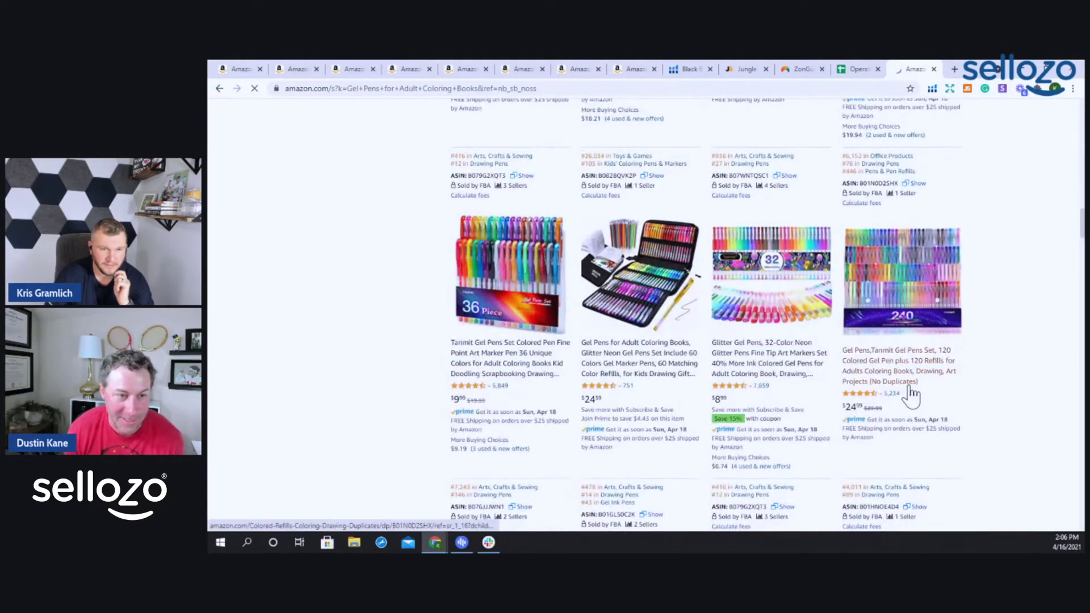
scroll(911, 395, "down", 2)
scroll(911, 395, "down", 2)
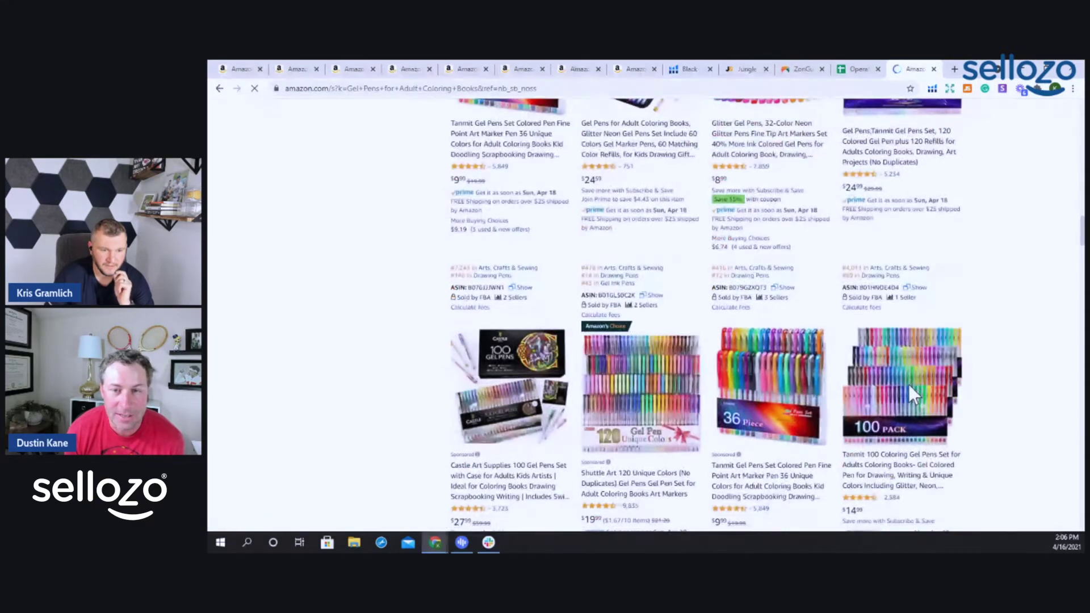
scroll(911, 392, "down", 4)
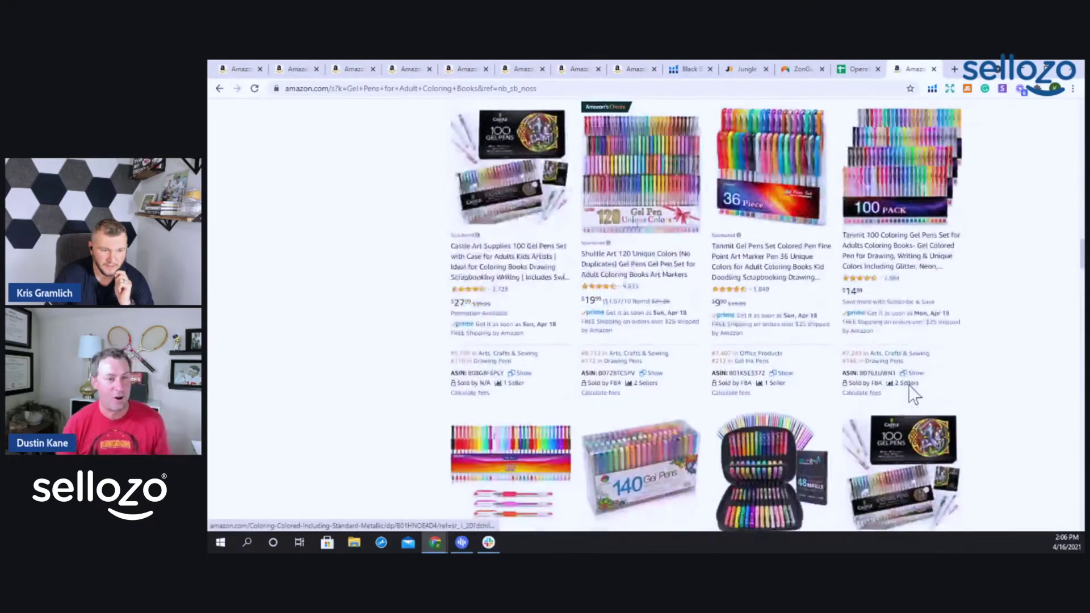
scroll(913, 395, "down", 4)
scroll(911, 393, "down", 6)
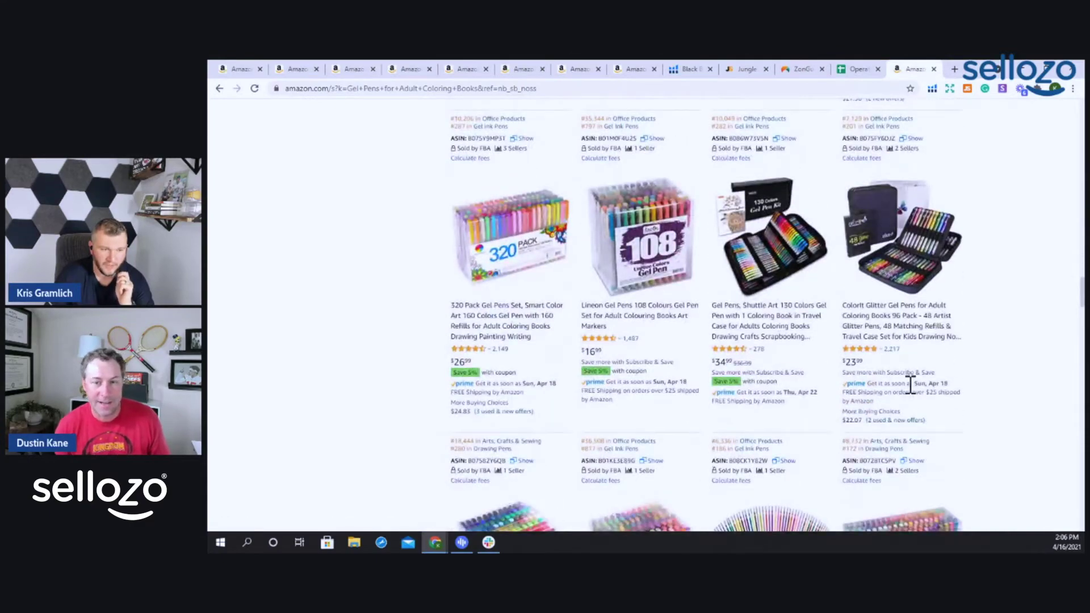
scroll(911, 385, "down", 2)
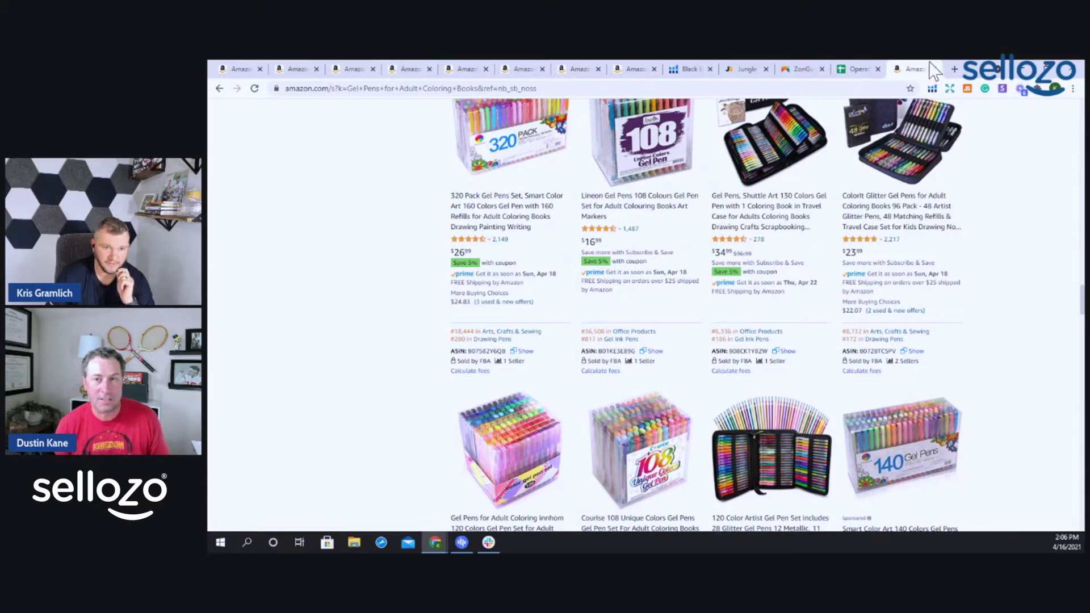
Step: Close the gel pen search results and the gel pens product page, and return to the Scrapbooking new releases
key("ctrl+w")
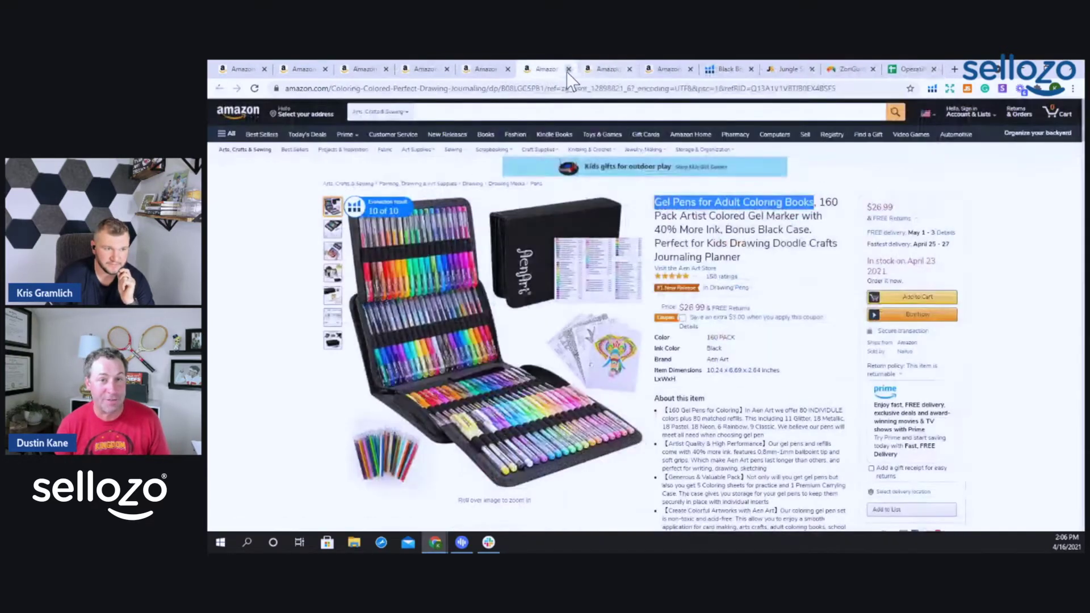
left_click(568, 69)
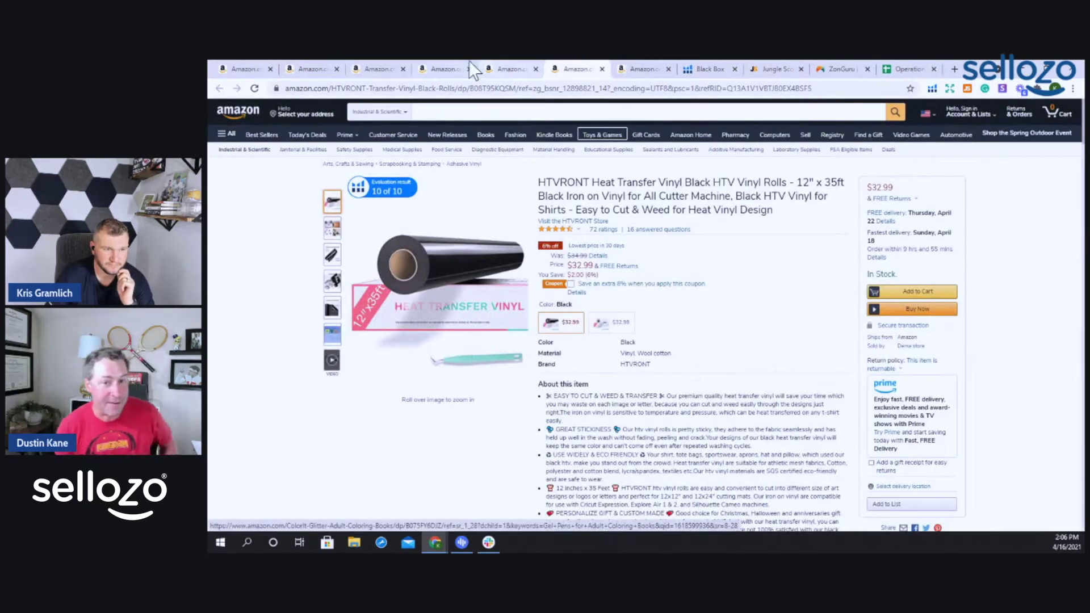
left_click(239, 69)
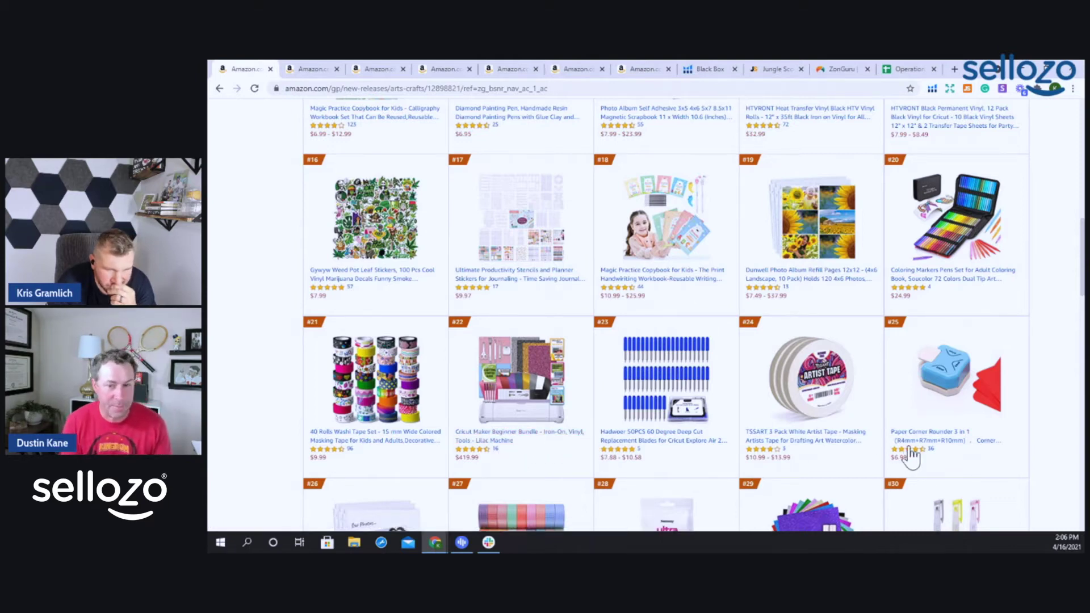
Step: Open the #36 Boutique Calligraphy Stencil Template Kit listing from the Scrapbooking new releases in a new tab
scroll(910, 457, "down", 4)
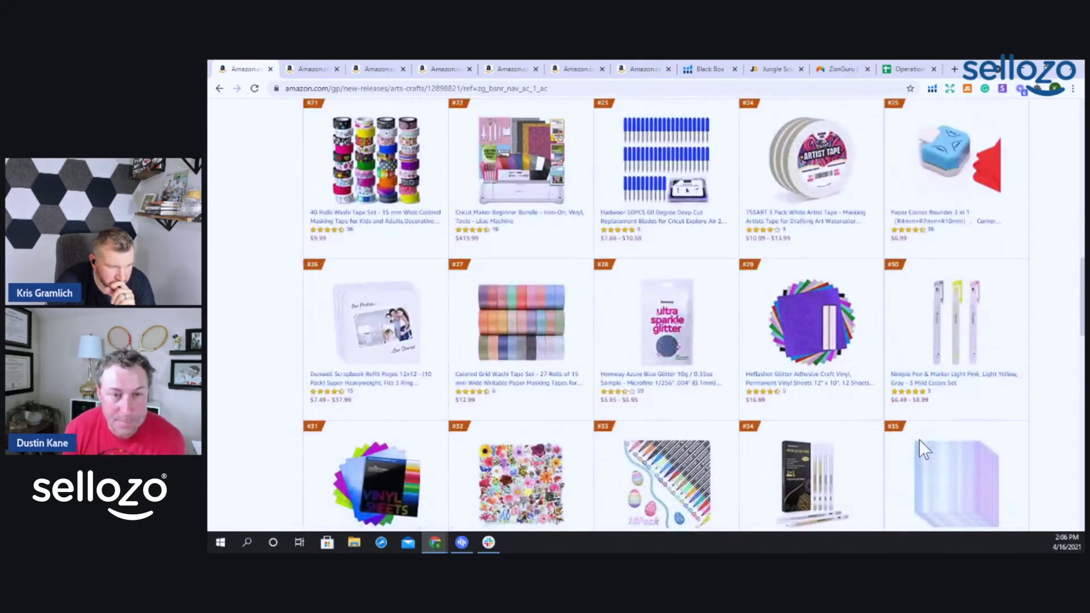
scroll(918, 439, "down", 4)
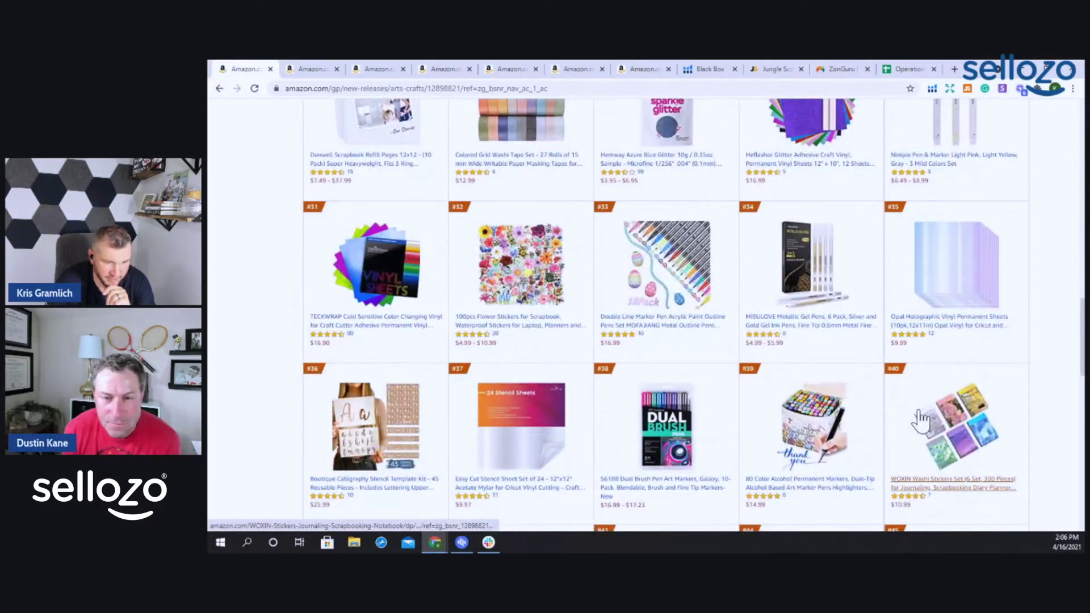
scroll(927, 382, "down", 2)
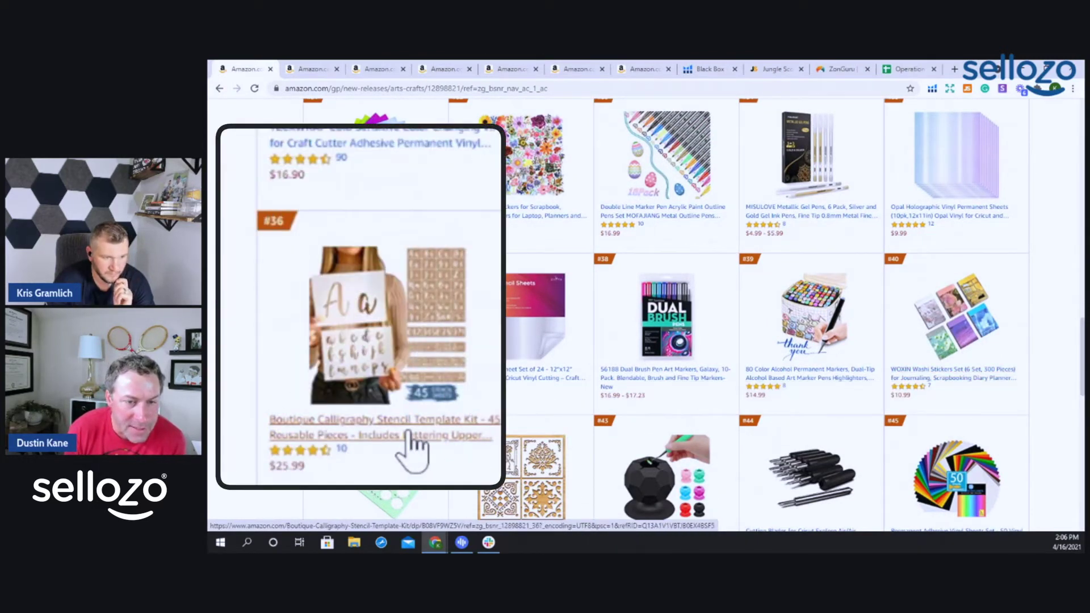
right_click(399, 380)
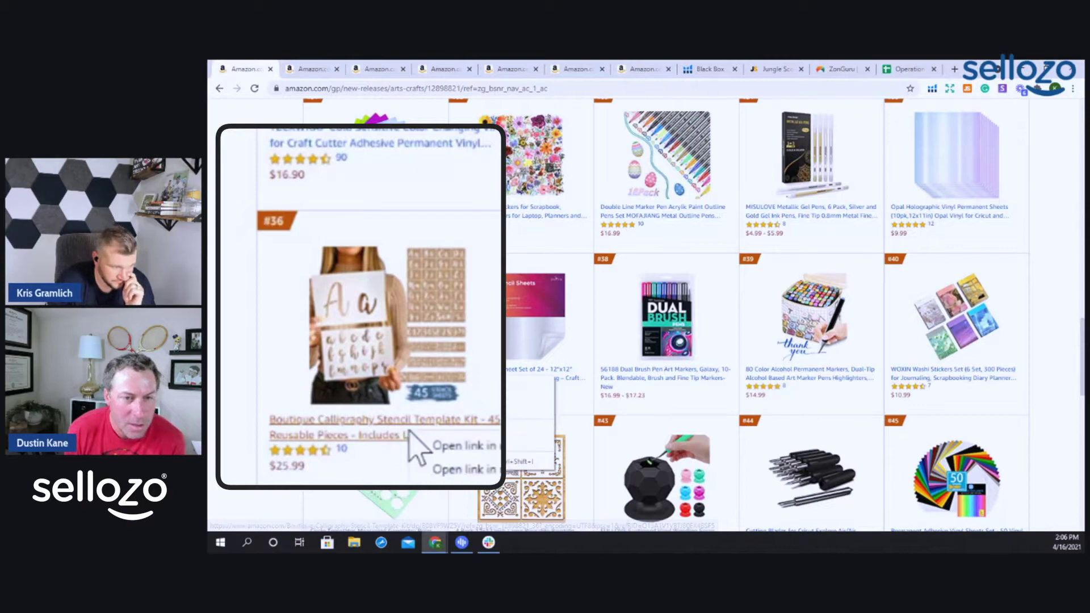
left_click(423, 384)
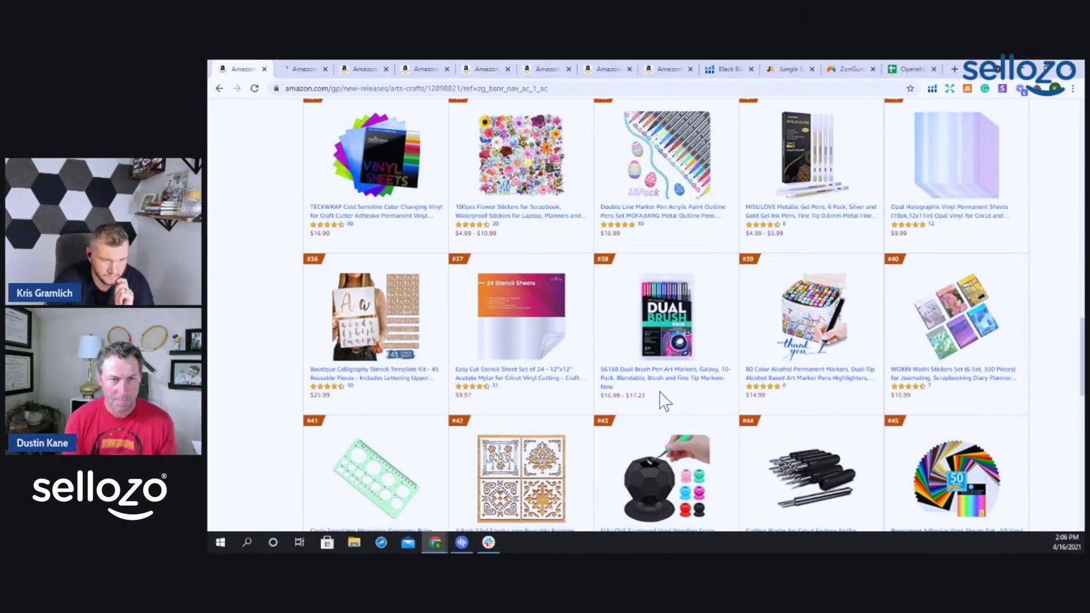
Step: Open the #45 Permanent Adhesive Vinyl Sheets Set listing in a new tab
scroll(931, 406, "down", 2)
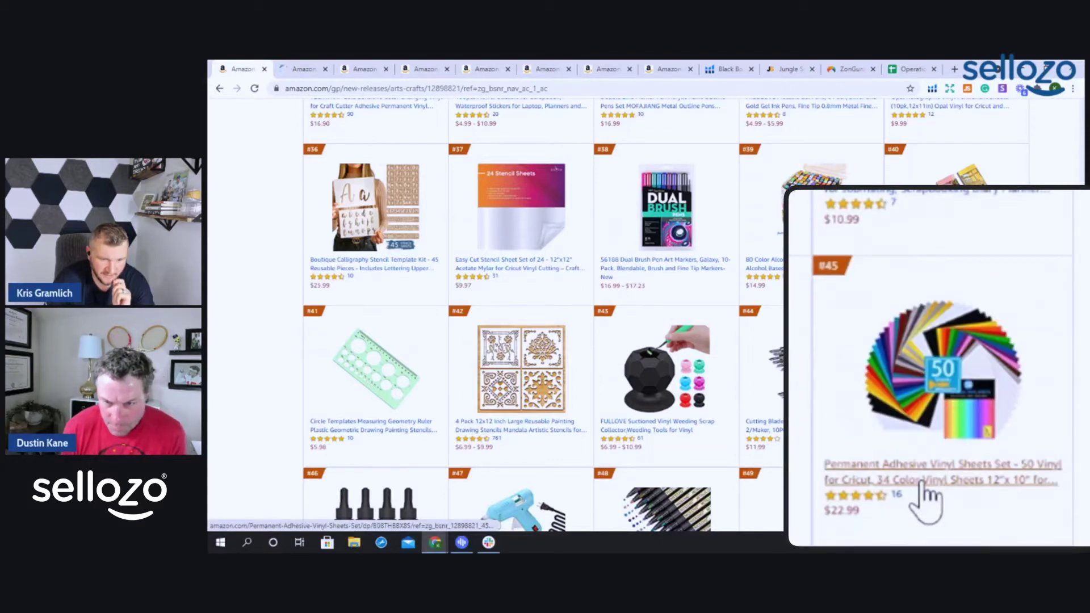
right_click(920, 432)
left_click(949, 440)
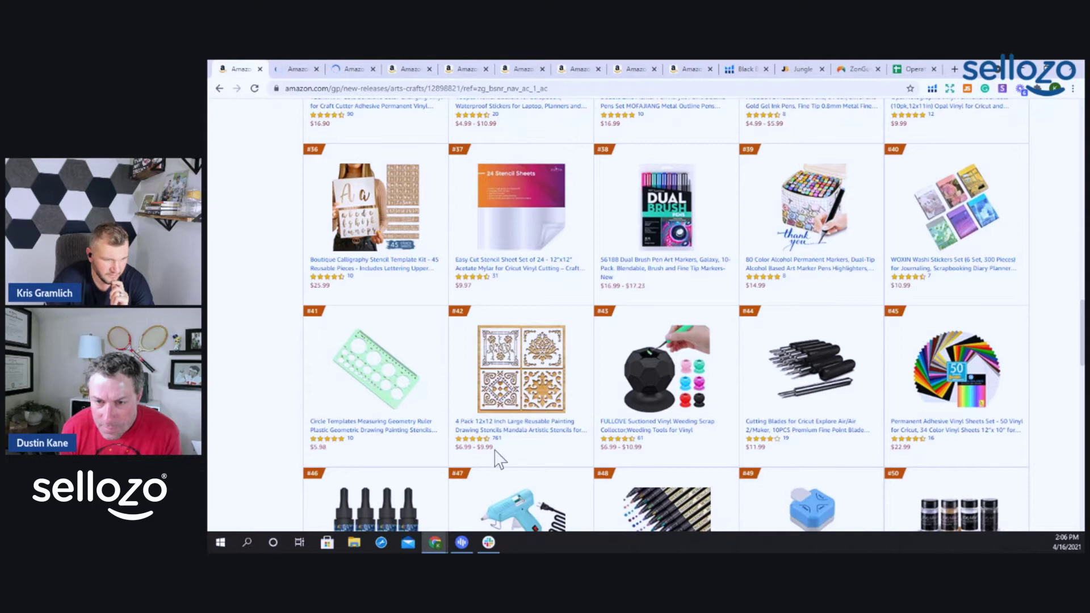
Step: Open the #46 UV Resin 240g Crystal Clear Hard Type listing in a new tab and go back up the list
scroll(494, 455, "down", 4)
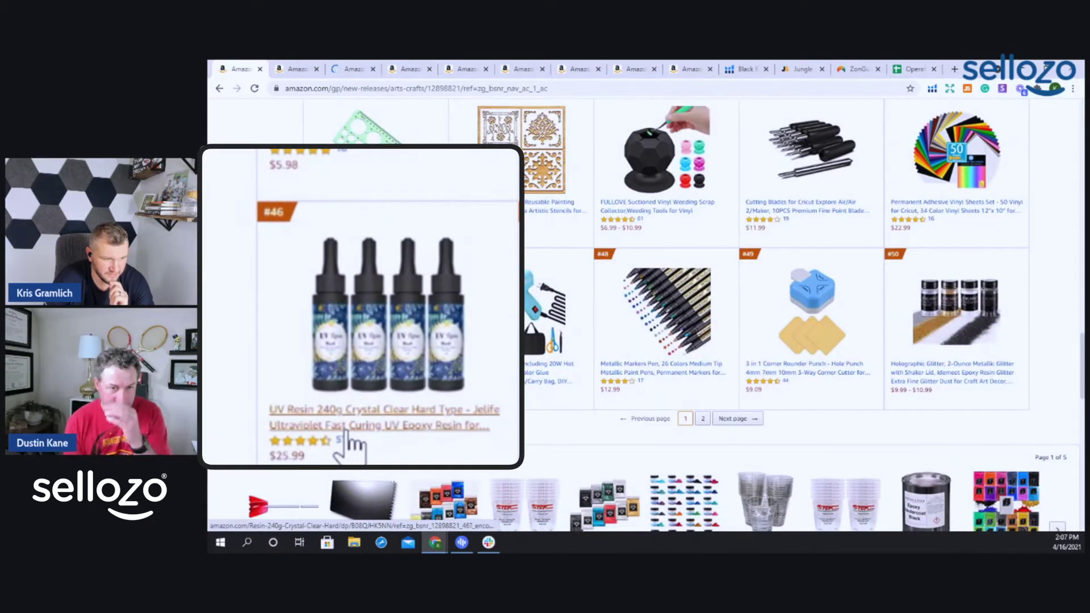
right_click(446, 426)
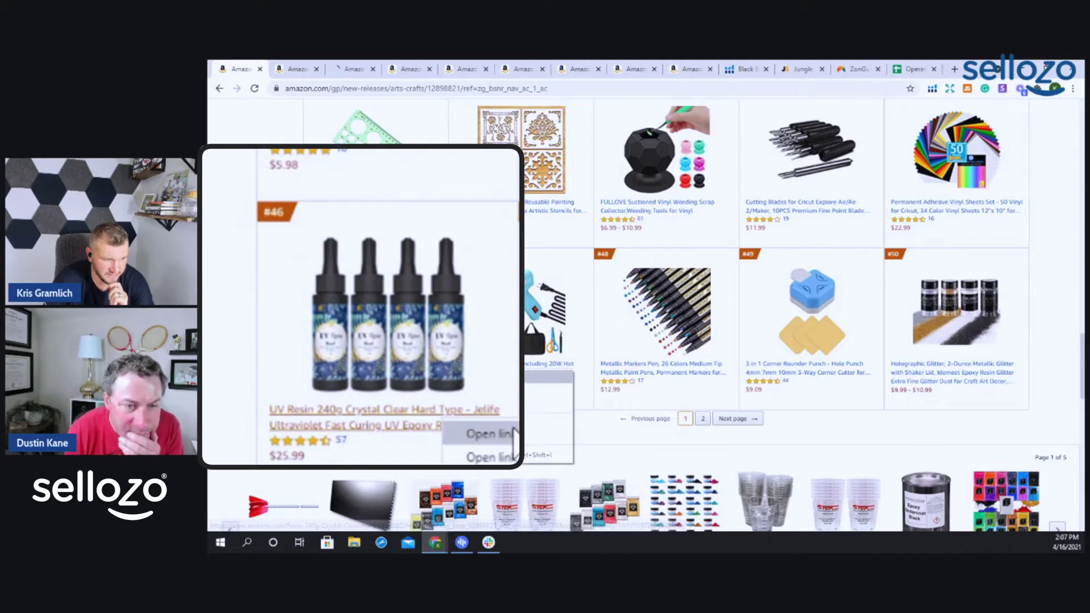
left_click(482, 434)
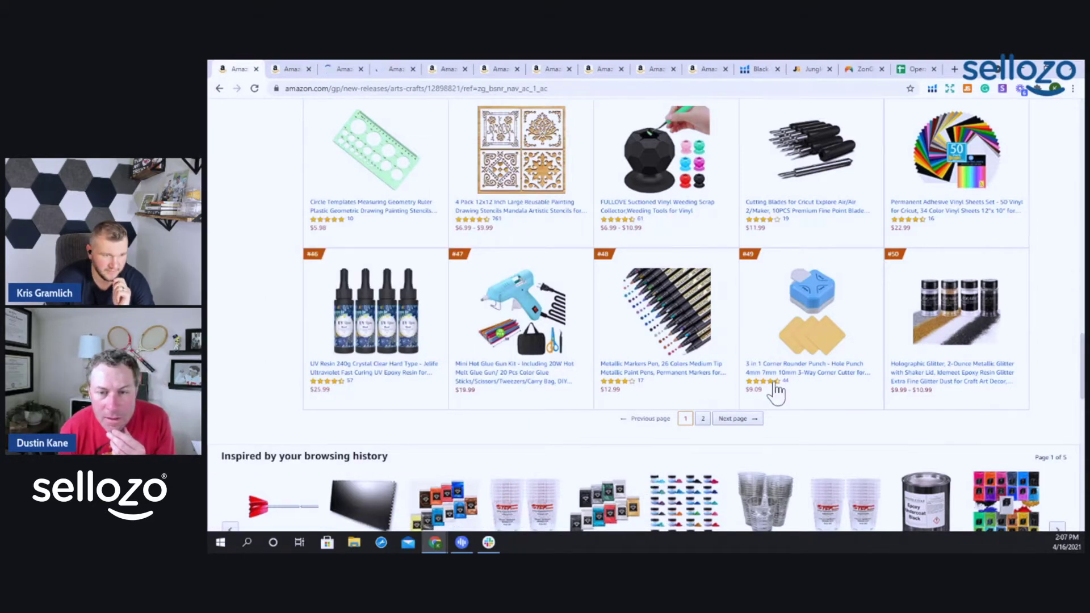
scroll(776, 392, "up", 20)
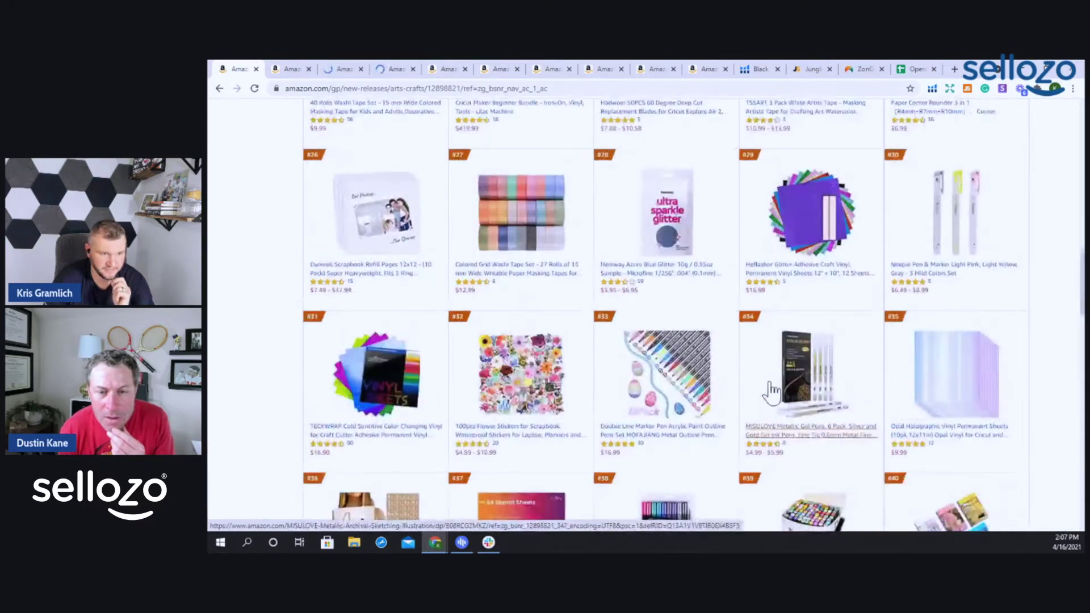
Step: Pin the browser tab of the Boutique Calligraphy Stencil Template Kit listing
left_click(278, 67)
right_click(278, 67)
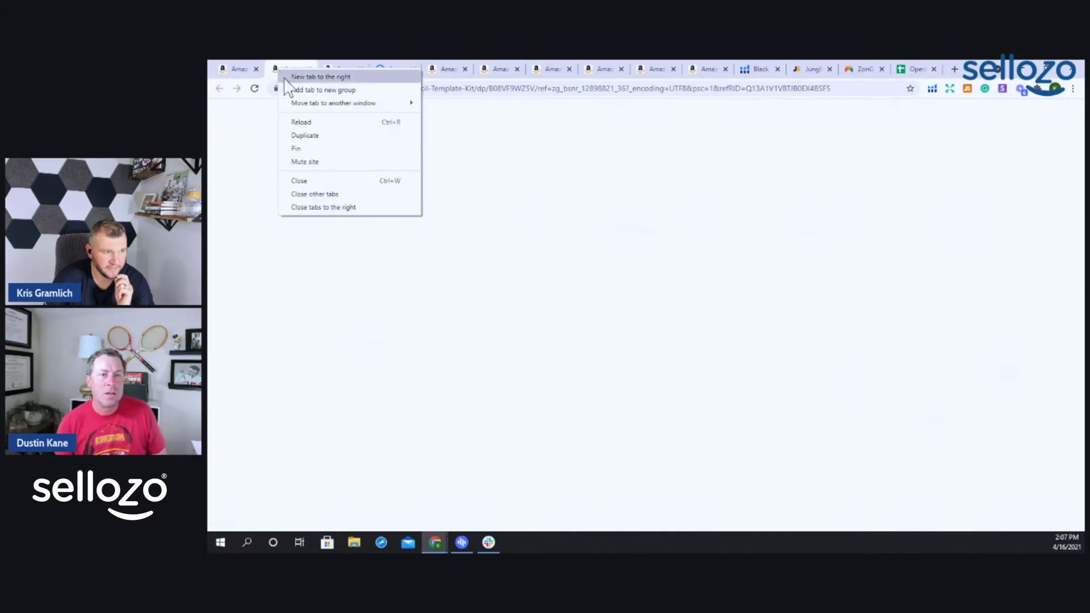
left_click(319, 151)
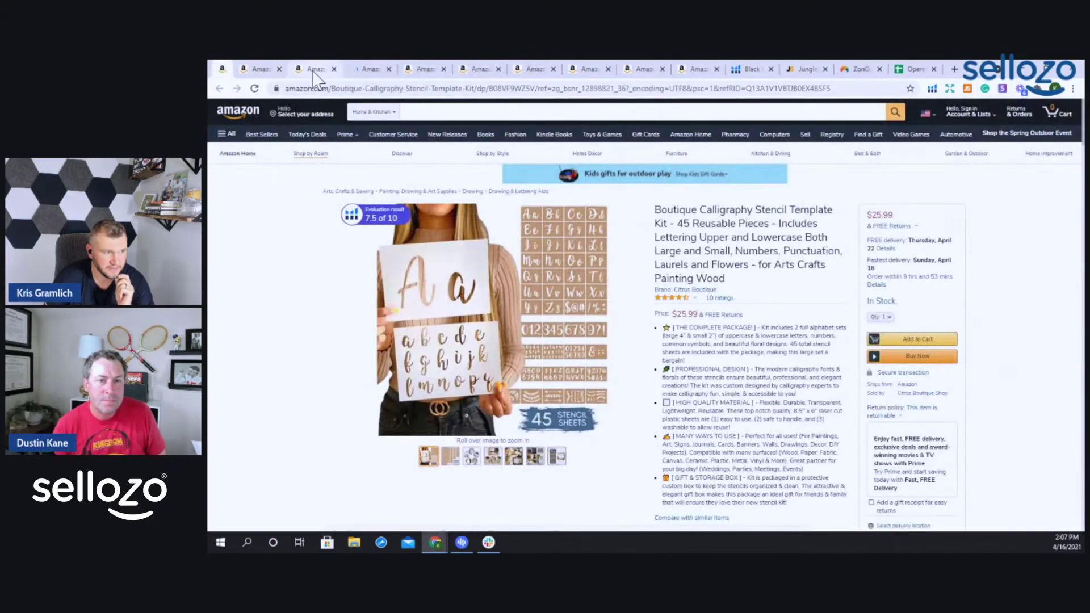
Step: Unpin the calligraphy stencil kit's tab and move it back behind the adhesive vinyl sheets tab
left_click(311, 70)
left_click(222, 71)
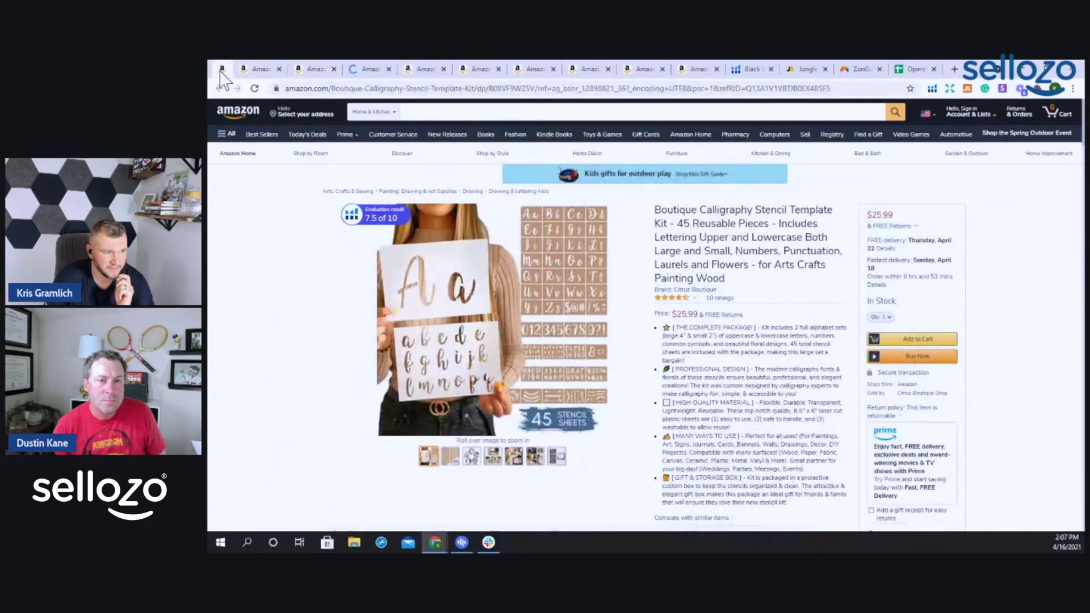
right_click(218, 69)
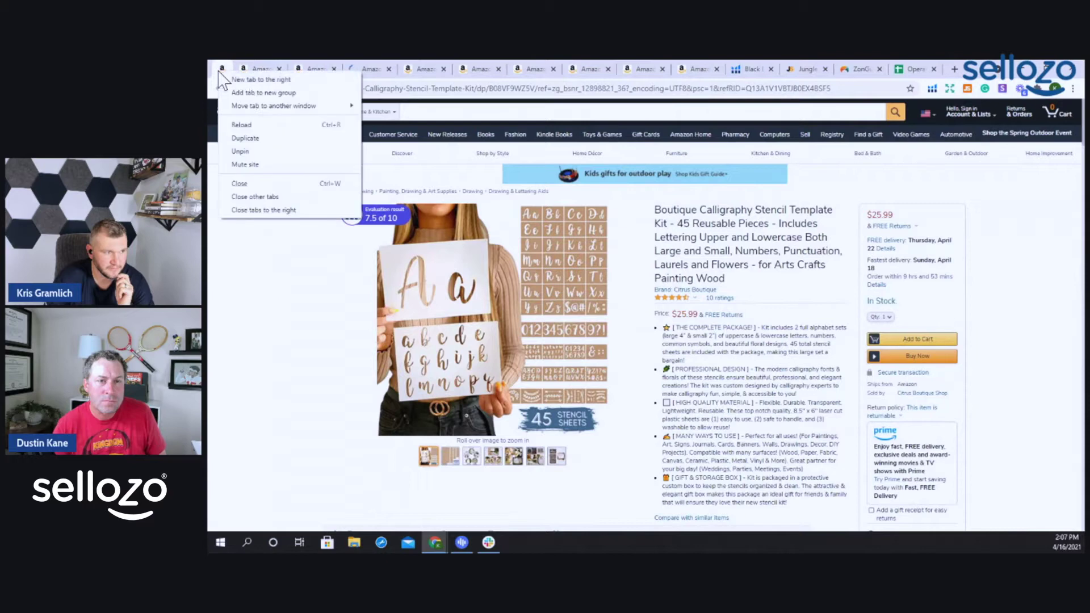
left_click(250, 151)
left_click_drag(246, 69, 275, 69)
left_click_drag(321, 77, 321, 76)
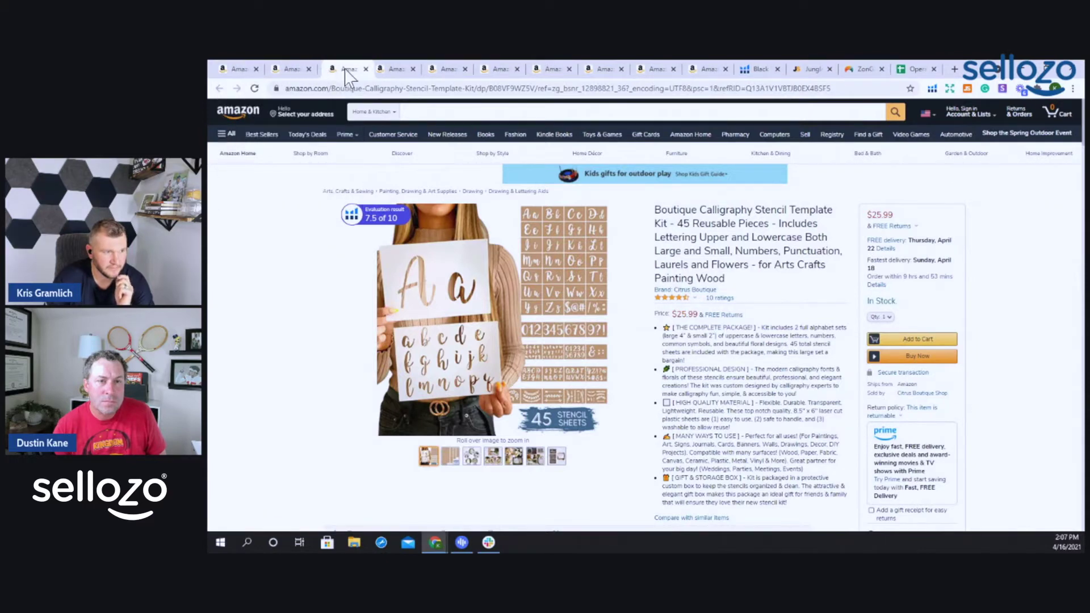
Step: Look over the Scrapbooking new releases and the opened vinyl sheets, calligraphy stencil kit and UV resin product pages
left_click(227, 70)
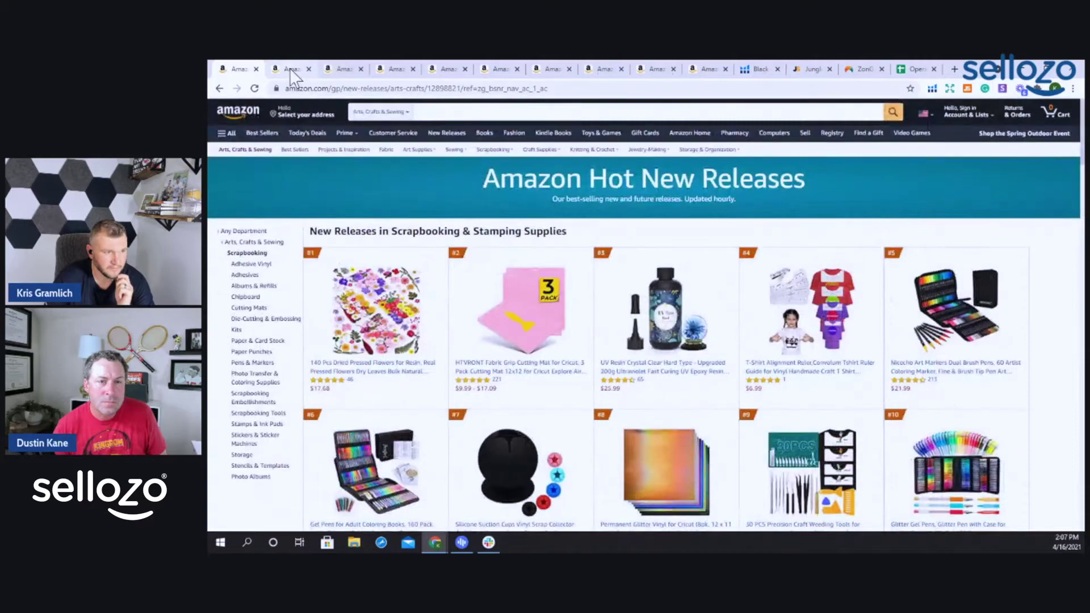
left_click(282, 69)
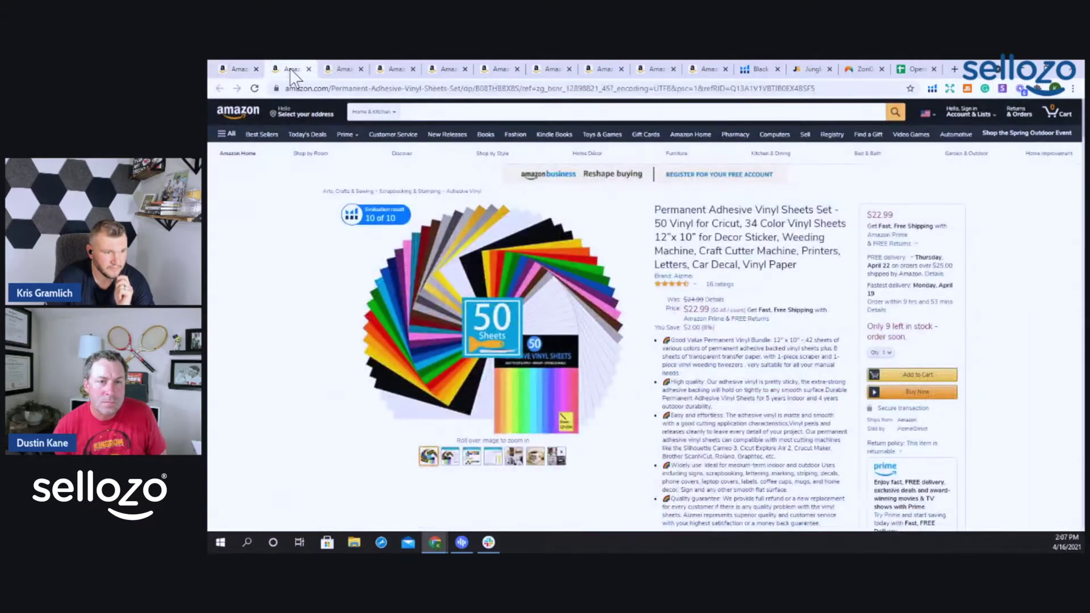
left_click(342, 67)
left_click(396, 66)
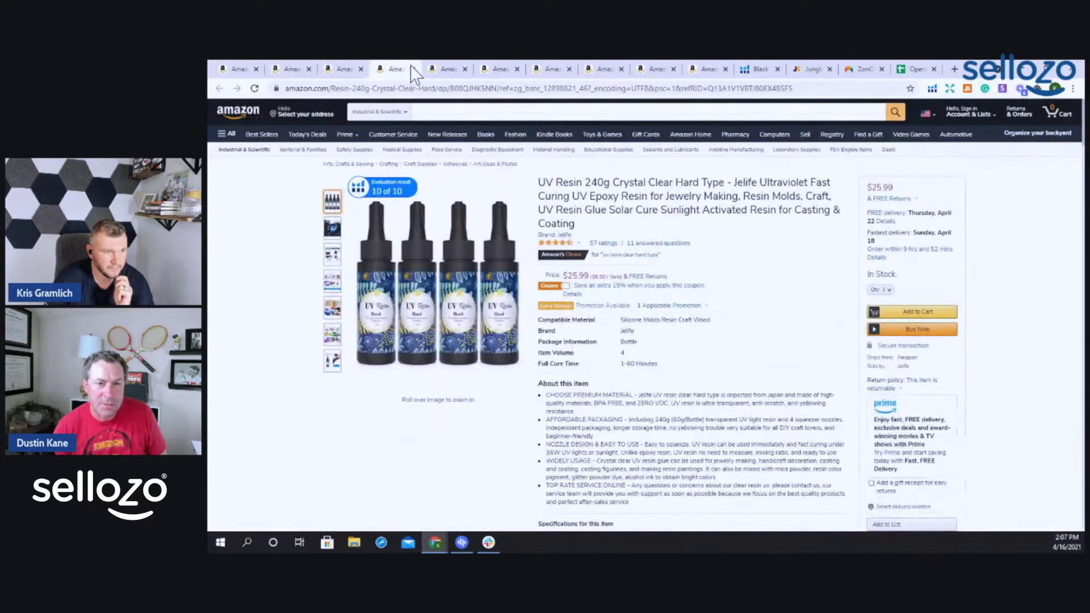
Step: Pin the browser tabs of the Amazon Best Sellers and Movers & Shakers pages
left_click(448, 70)
right_click(437, 87)
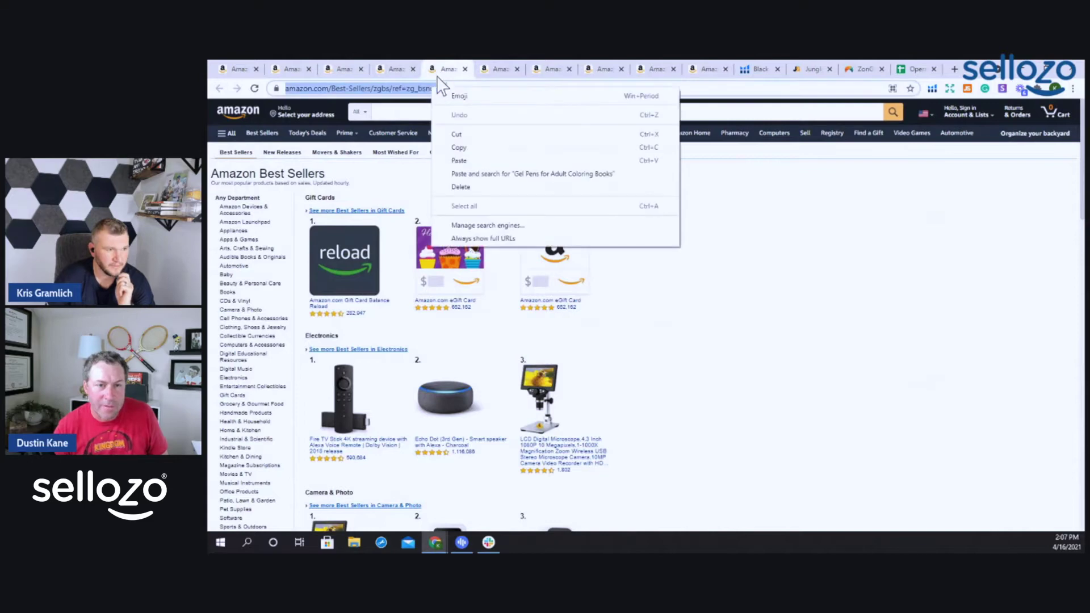
left_click(448, 72)
right_click(446, 70)
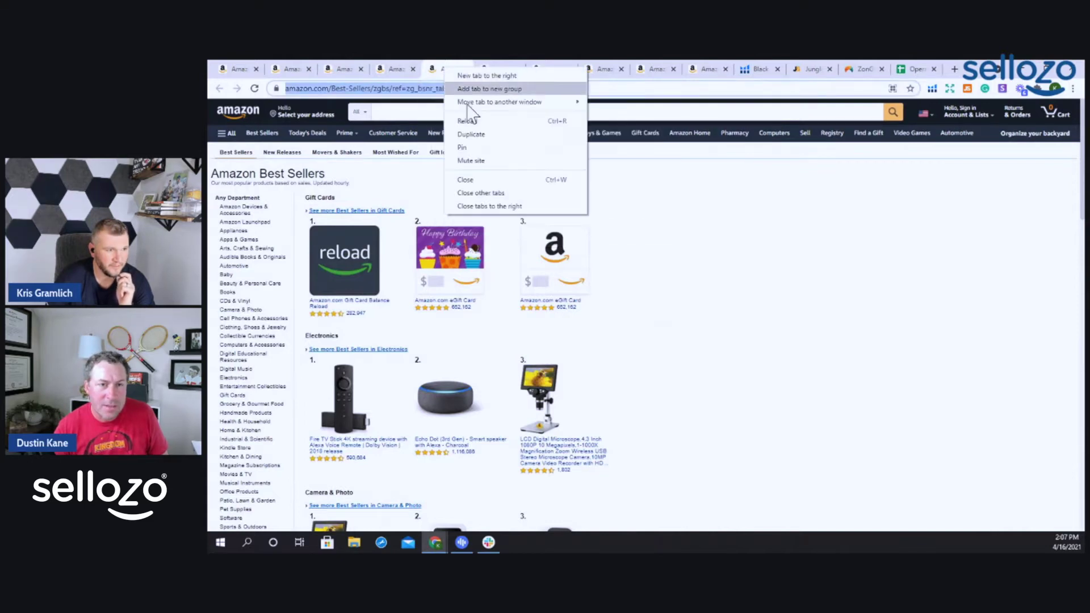
left_click(480, 145)
left_click(475, 69)
right_click(474, 70)
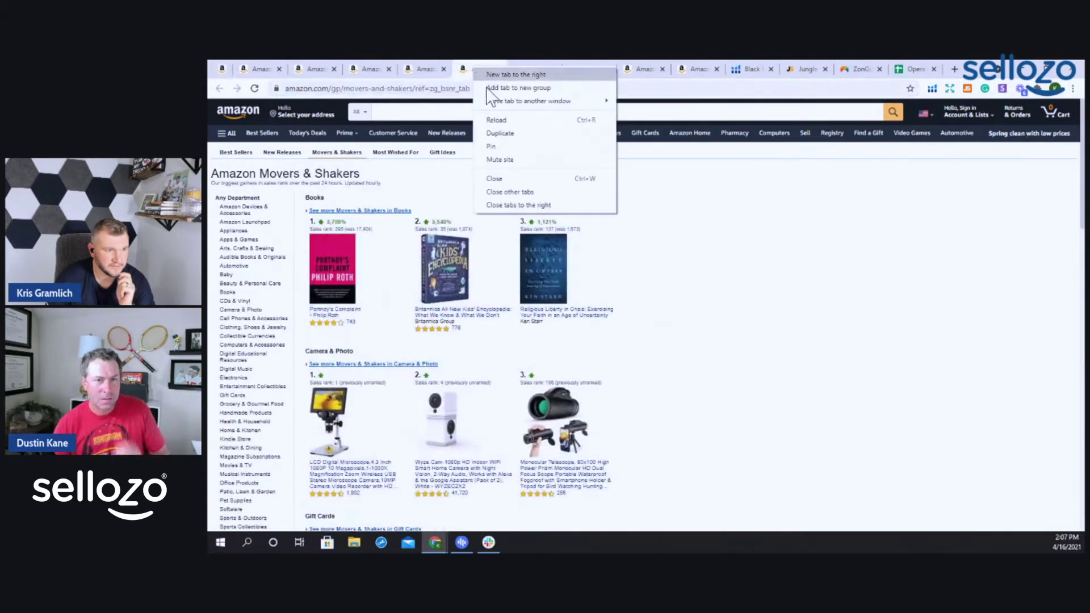
left_click(494, 146)
Step: Pin the browser tabs of the Amazon Most Wished For and Gift Ideas pages
left_click(497, 69)
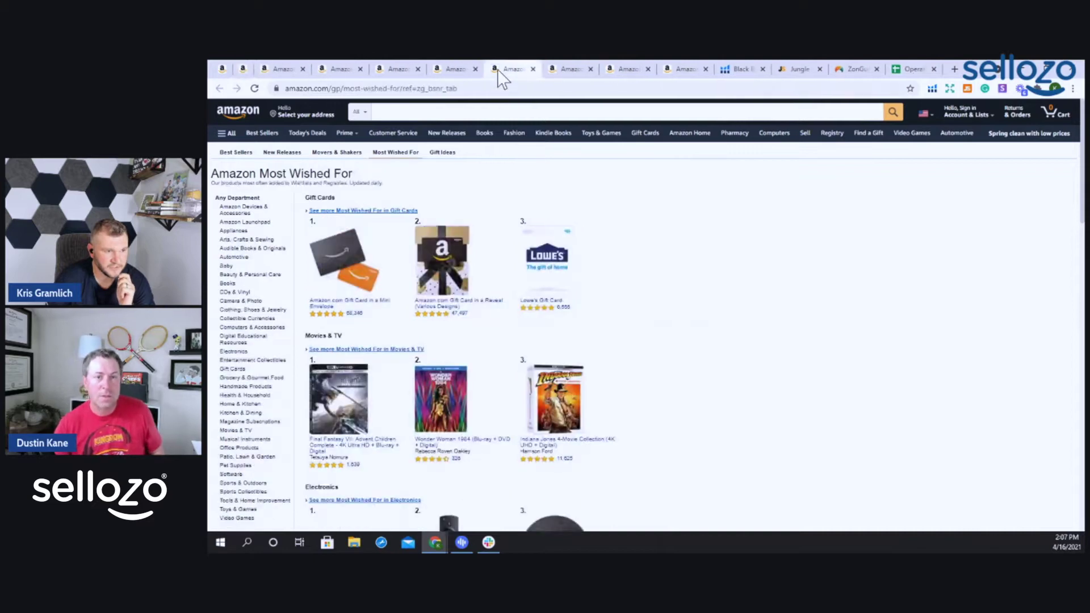
right_click(498, 69)
left_click(533, 148)
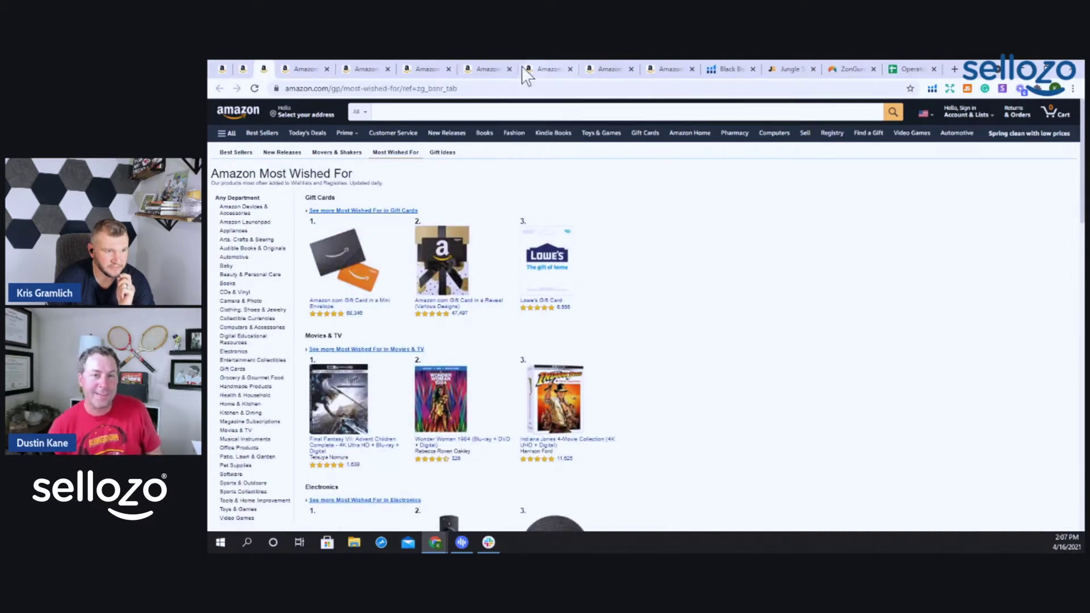
left_click(544, 71)
right_click(544, 71)
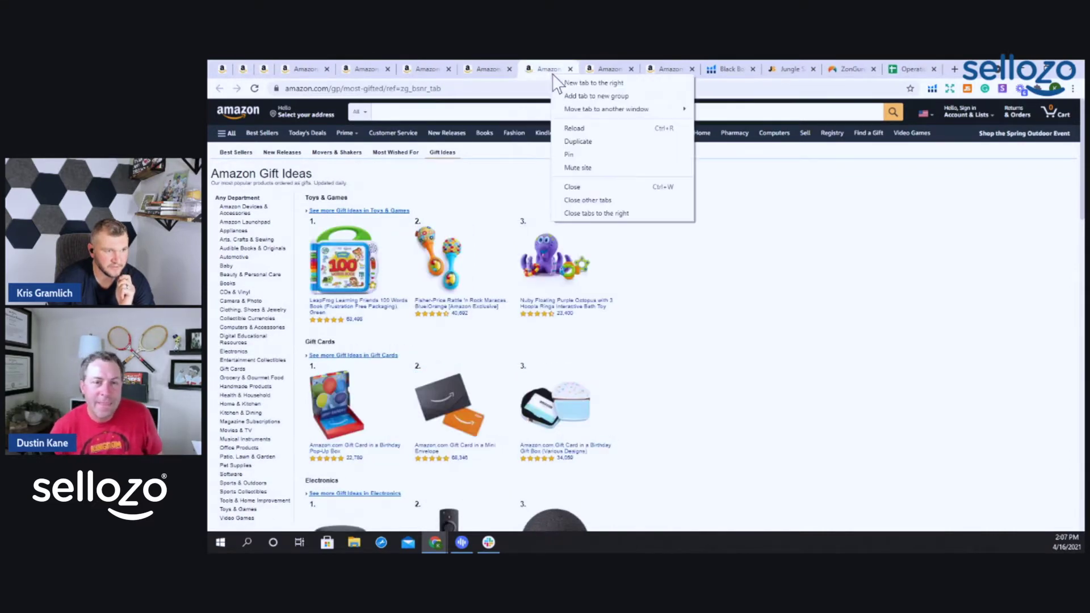
left_click(573, 149)
Step: Go through the unpinned new releases and product tabs, finishing on the 140 Pcs Dried Pressed Flowers listing
left_click(584, 69)
left_click(647, 70)
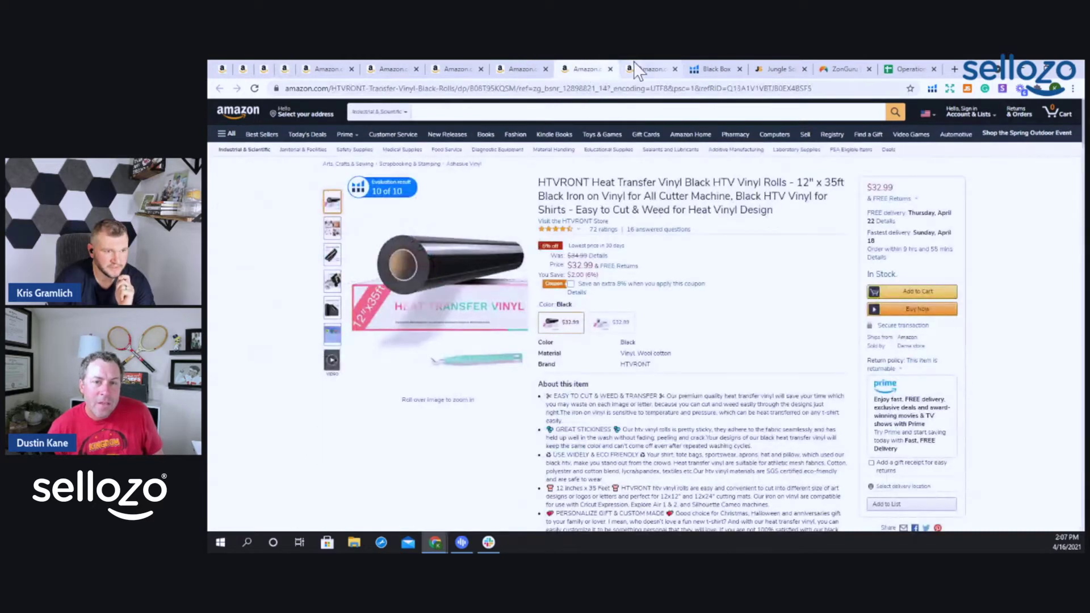
left_click(330, 69)
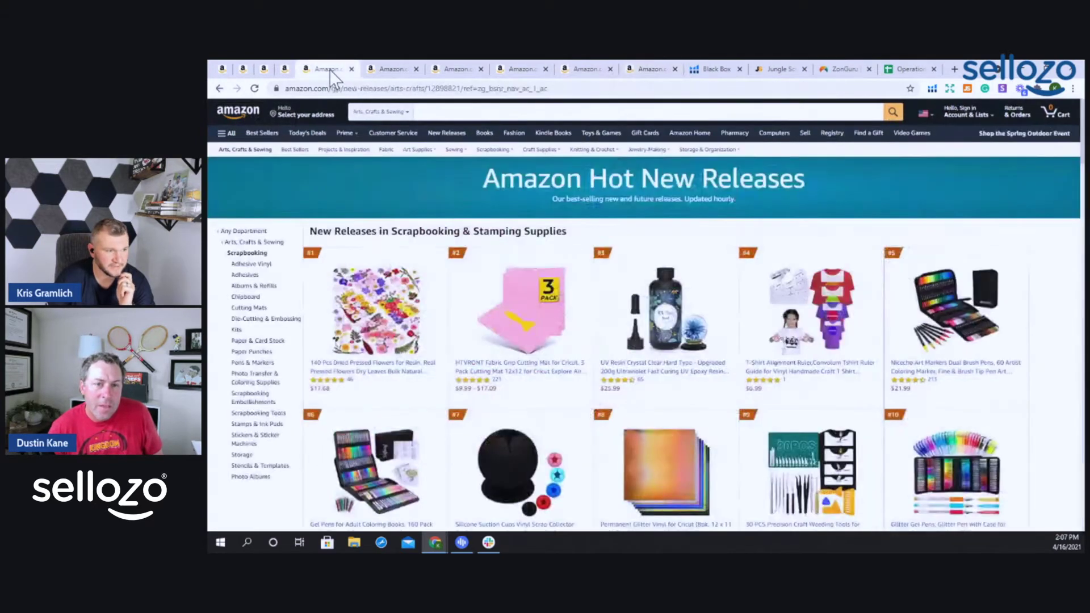
left_click(392, 69)
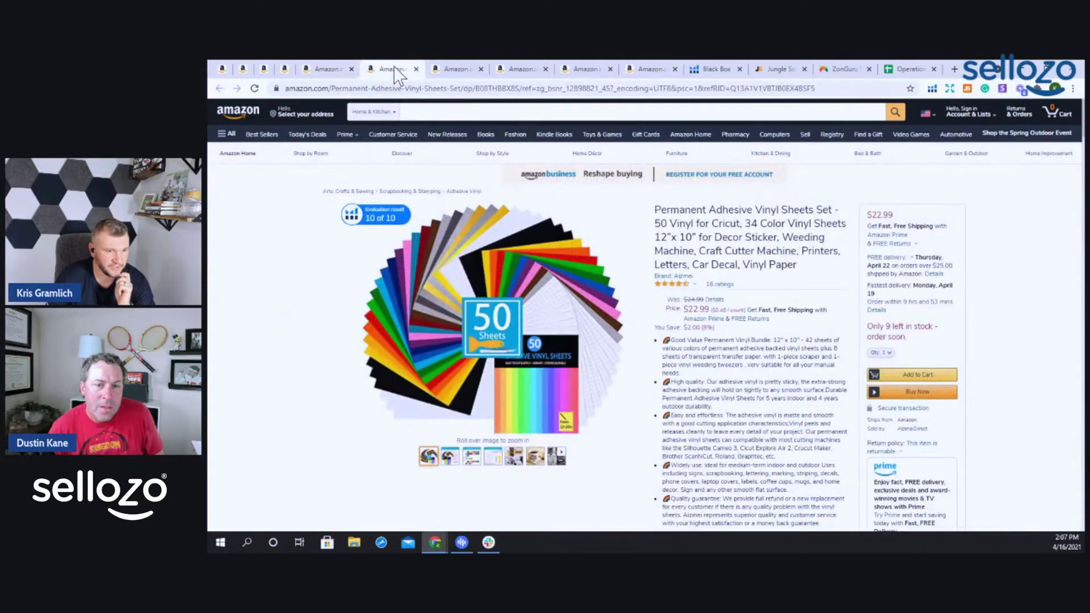
left_click(453, 70)
left_click(519, 69)
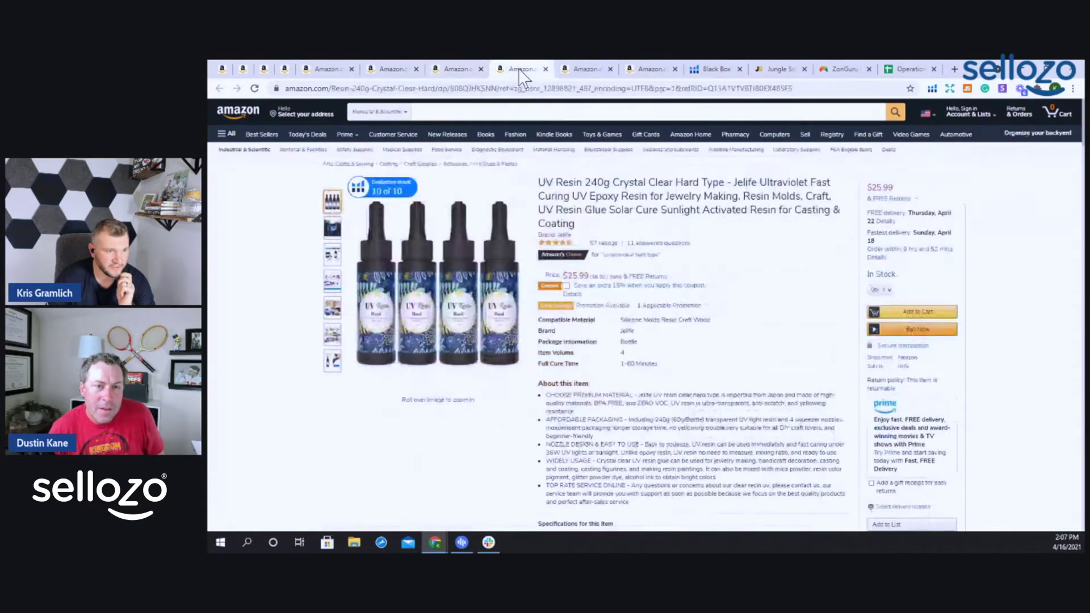
left_click(581, 66)
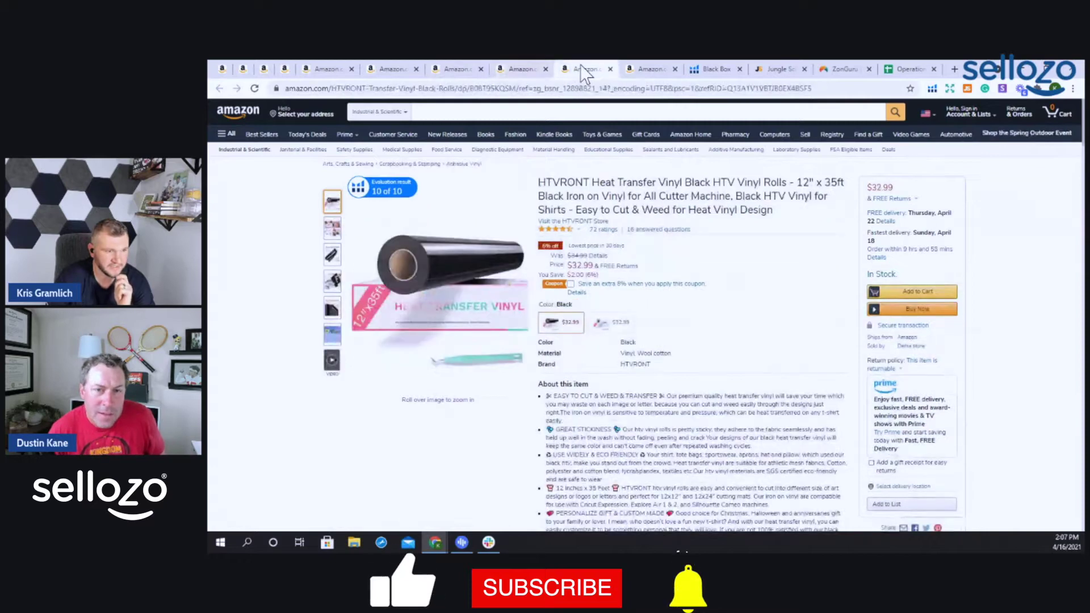
left_click(643, 69)
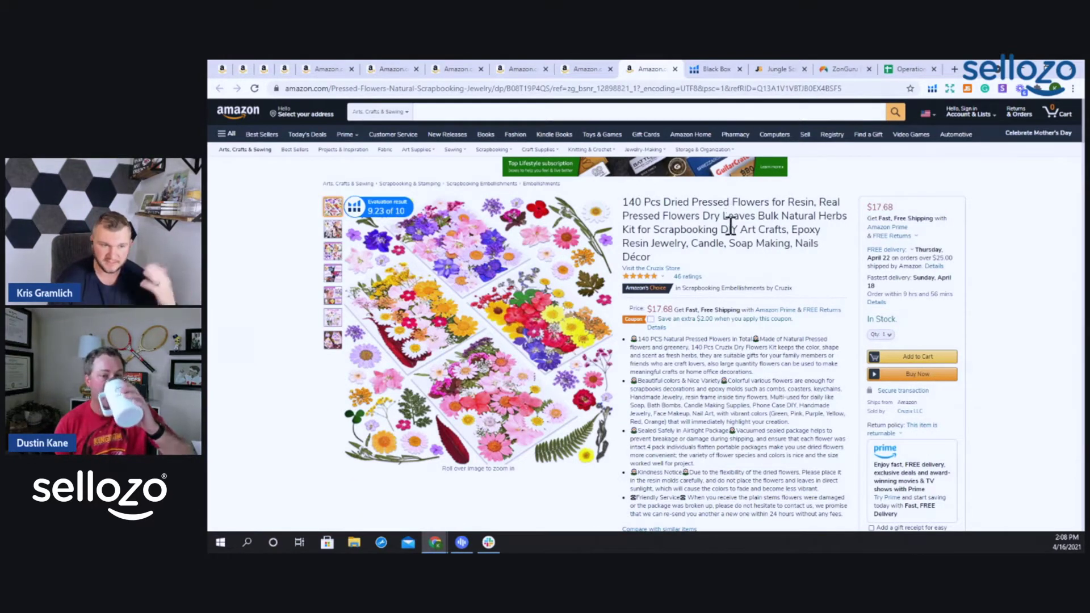
Step: Examine the product images of the 140 Pcs Dried Pressed Flowers listing, including the set overview and usage pictures
mouse_move(335, 234)
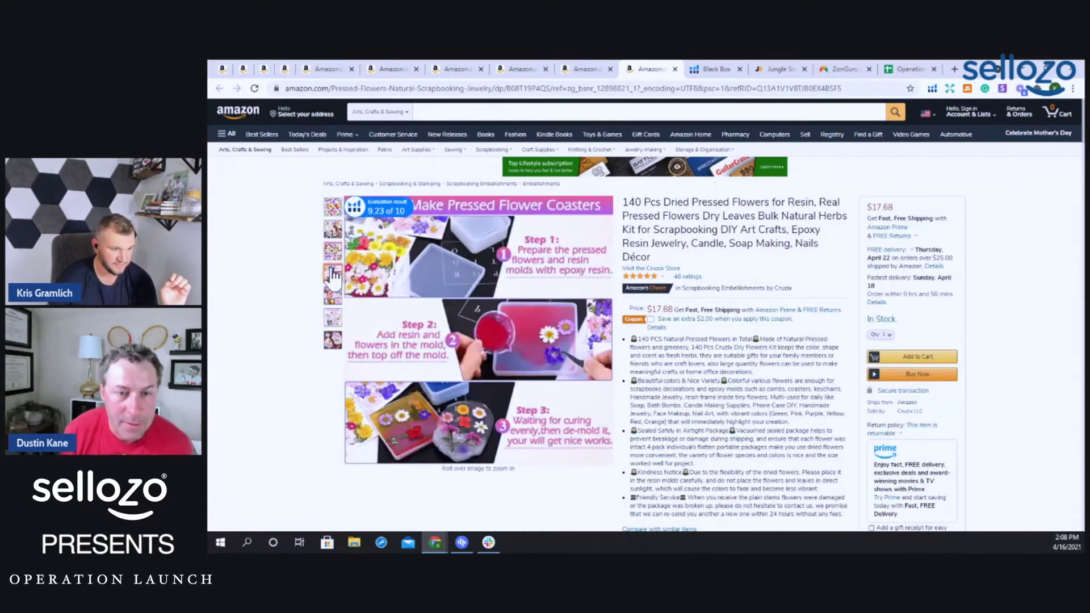
mouse_move(335, 296)
mouse_move(335, 316)
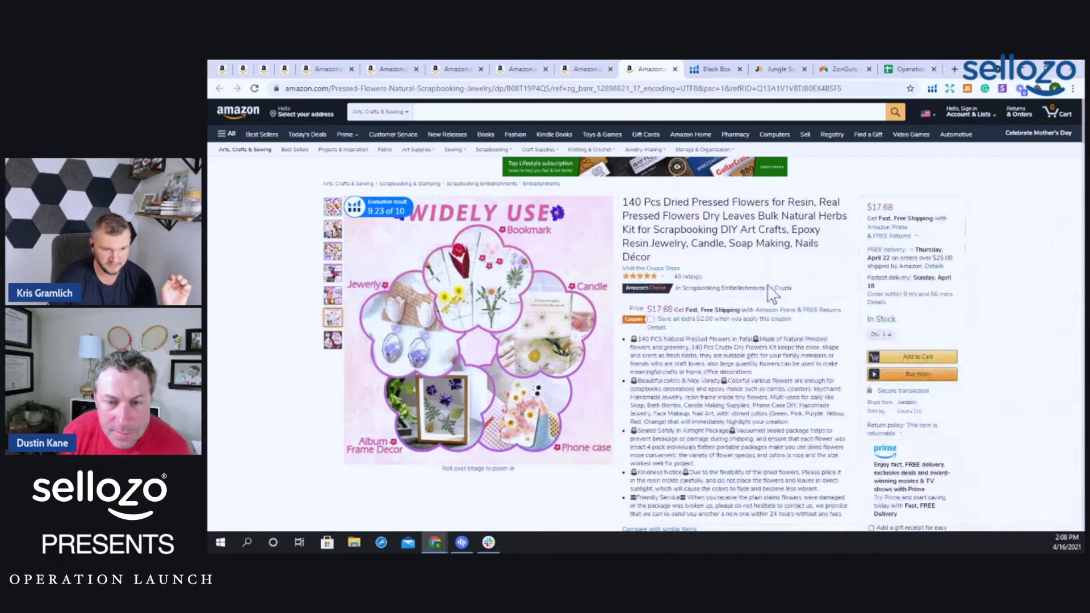
scroll(773, 275, "down", 1)
scroll(773, 275, "down", 5)
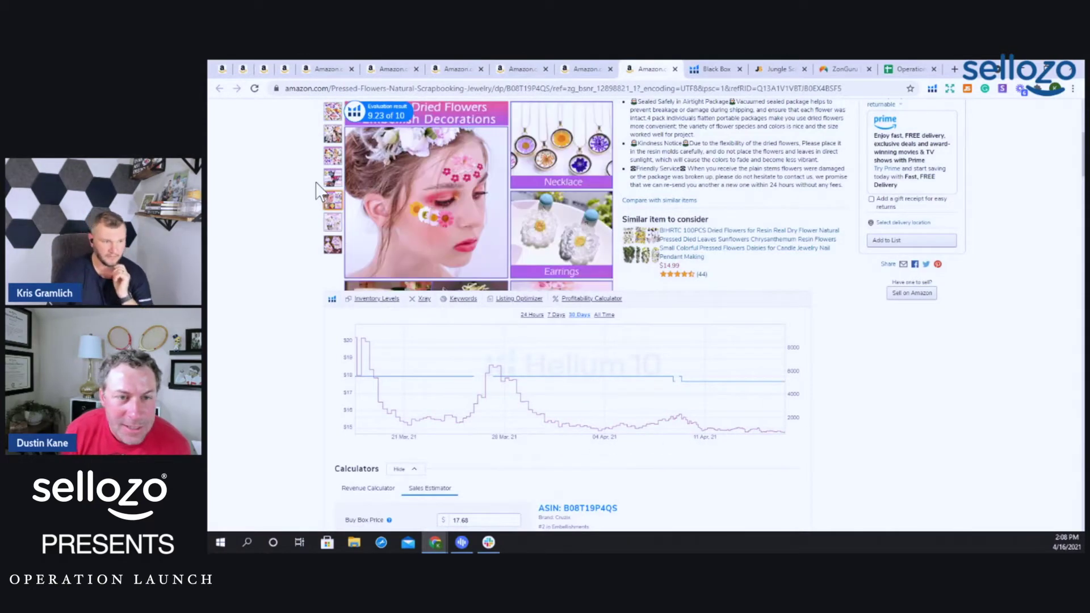
mouse_move(334, 180)
scroll(335, 176, "up", 4)
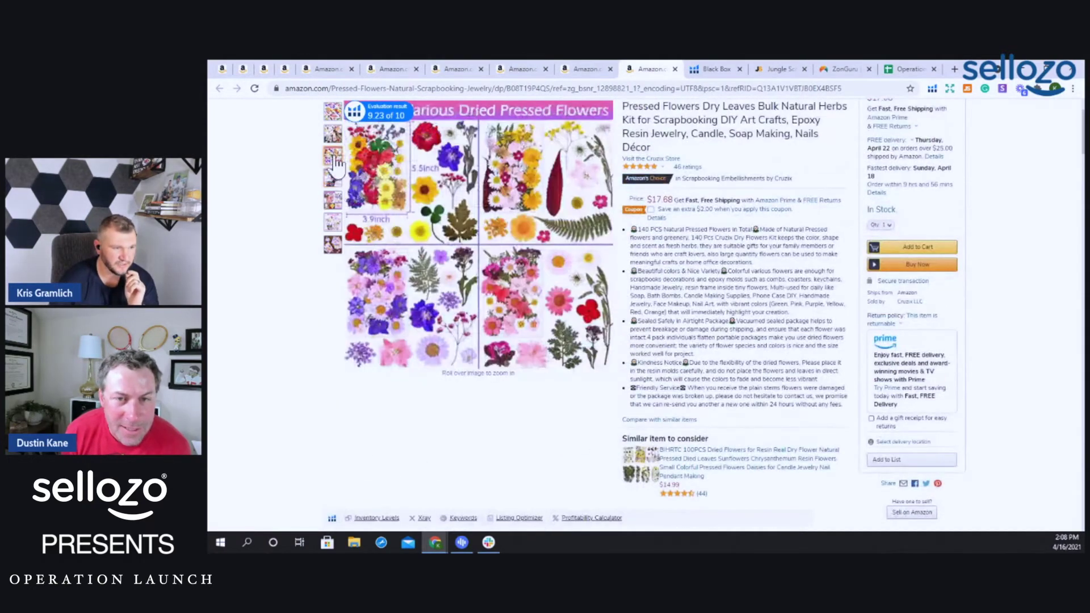
scroll(337, 163, "up", 2)
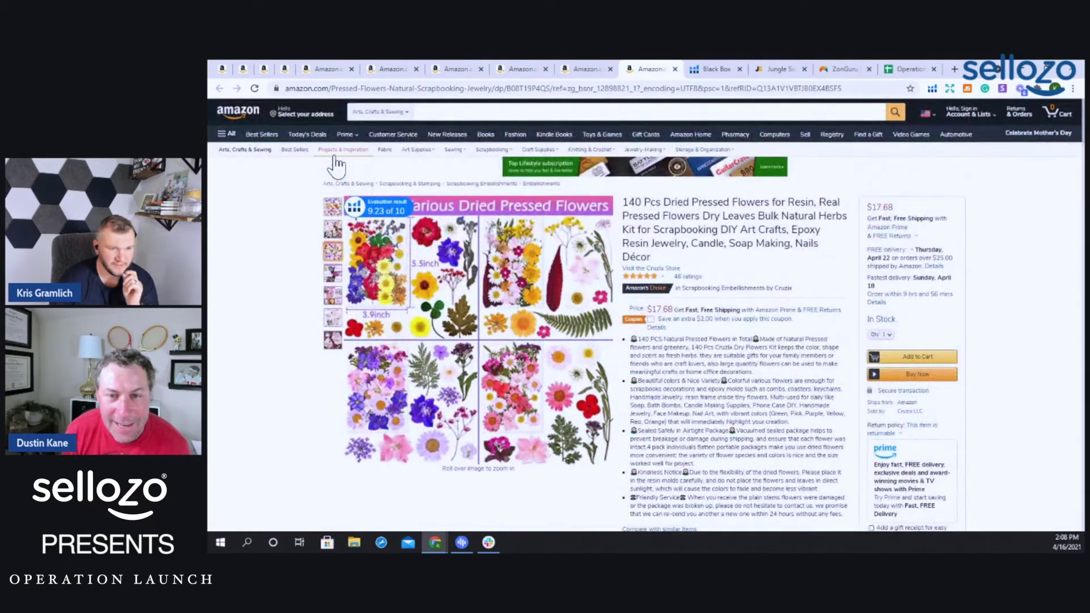
mouse_move(333, 207)
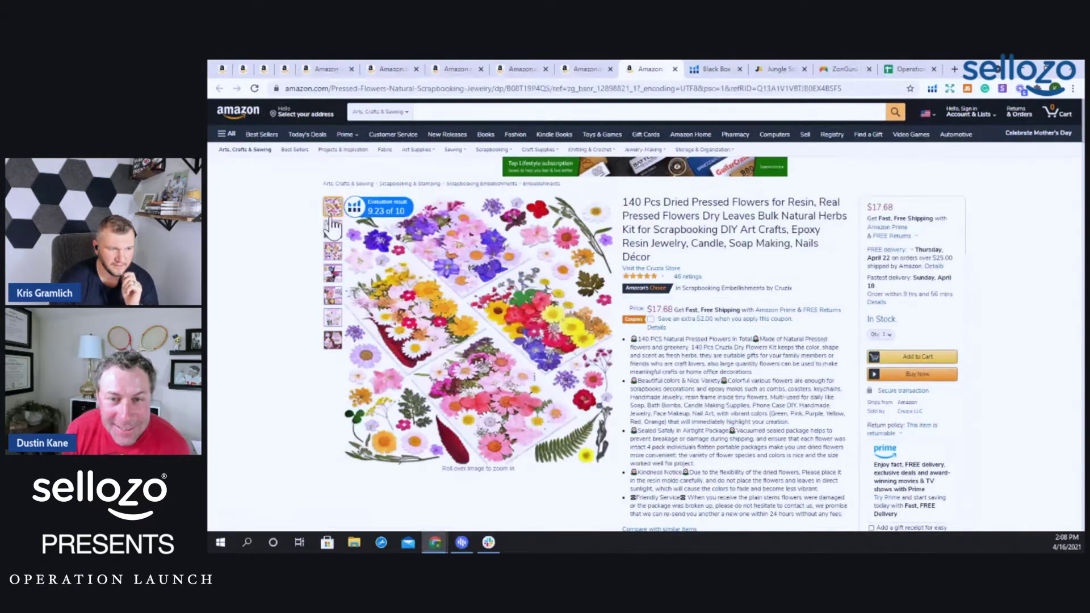
mouse_move(419, 328)
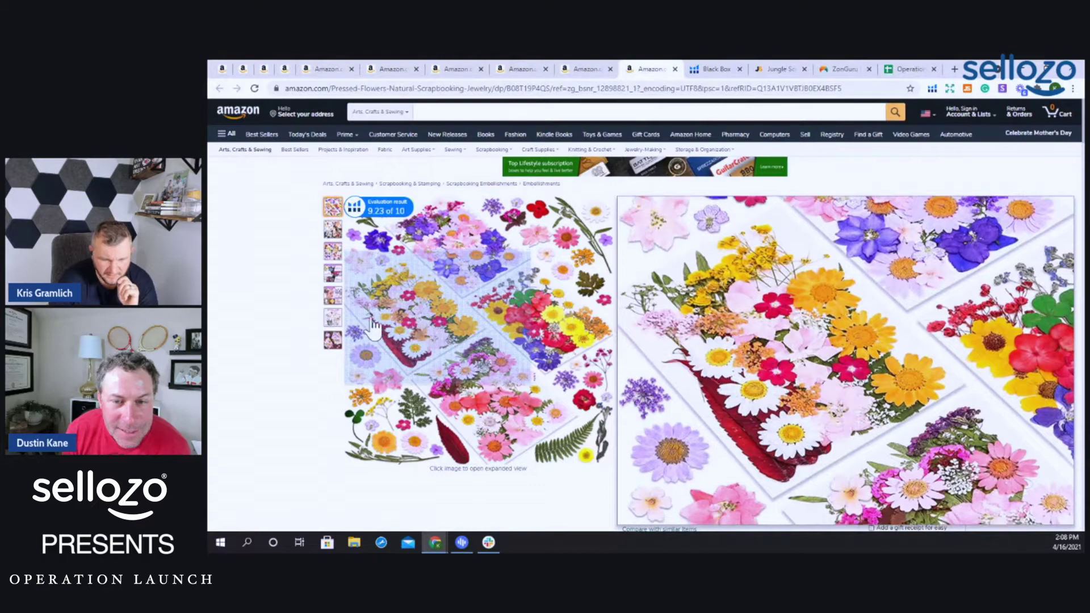
mouse_move(408, 298)
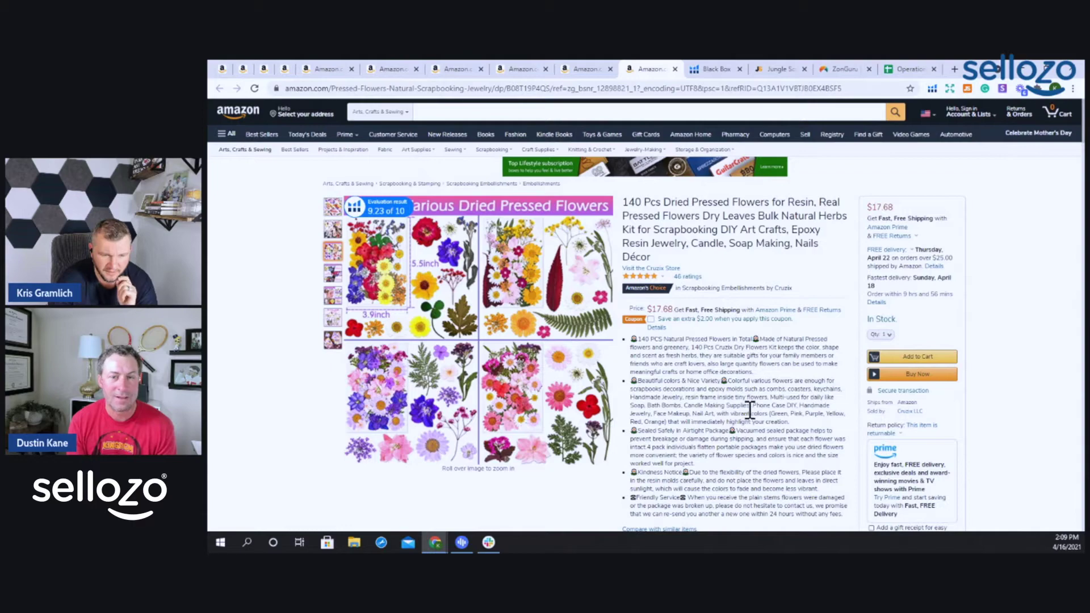
Step: Show the pressed flowers listing's Helium 10 price and rank history for All Time and inspect its start
scroll(741, 392, "down", 2)
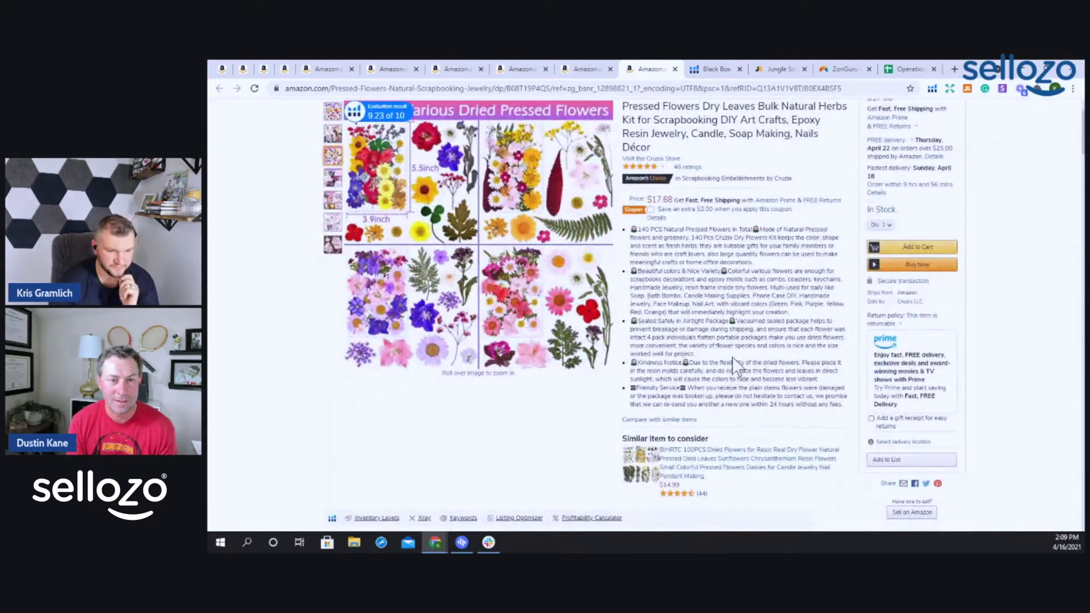
scroll(737, 337, "down", 6)
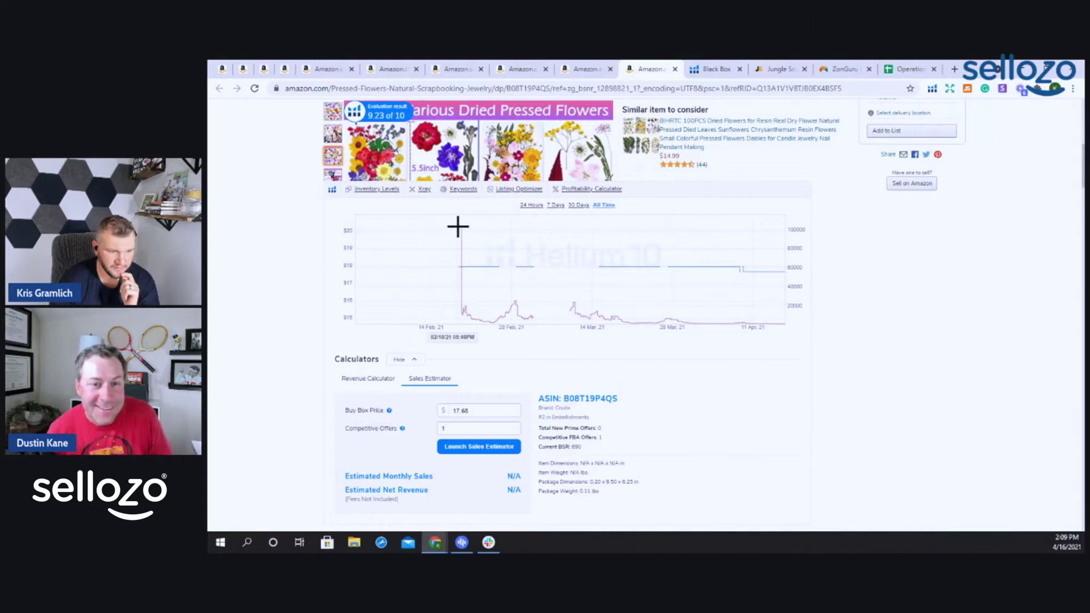
mouse_move(462, 227)
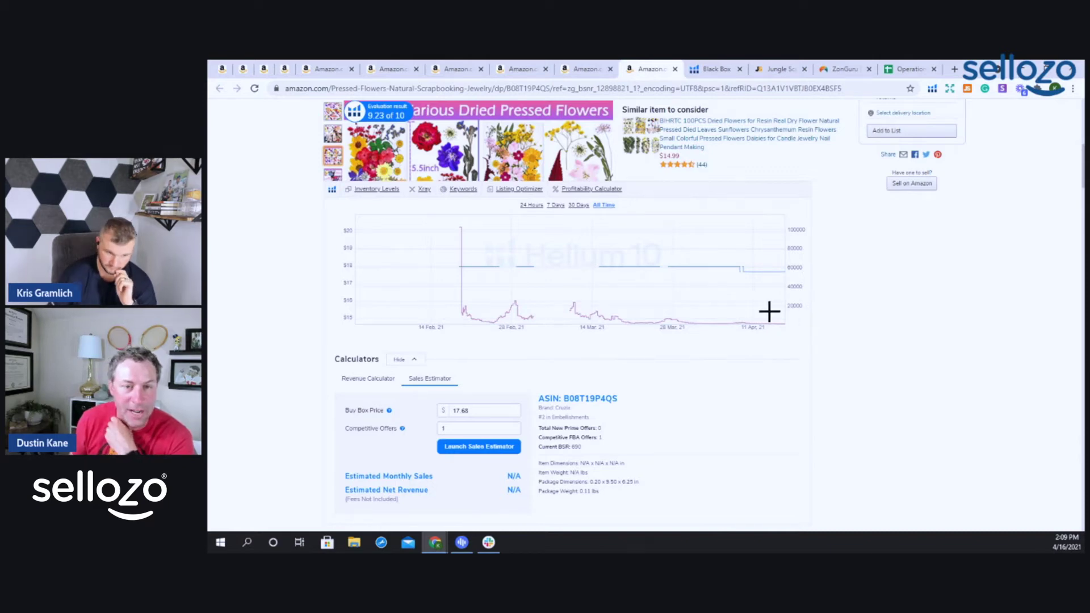
Step: Run Helium 10 Xray on the pressed flowers listing to check its sales and revenue, and close the report
scroll(725, 309, "up", 2)
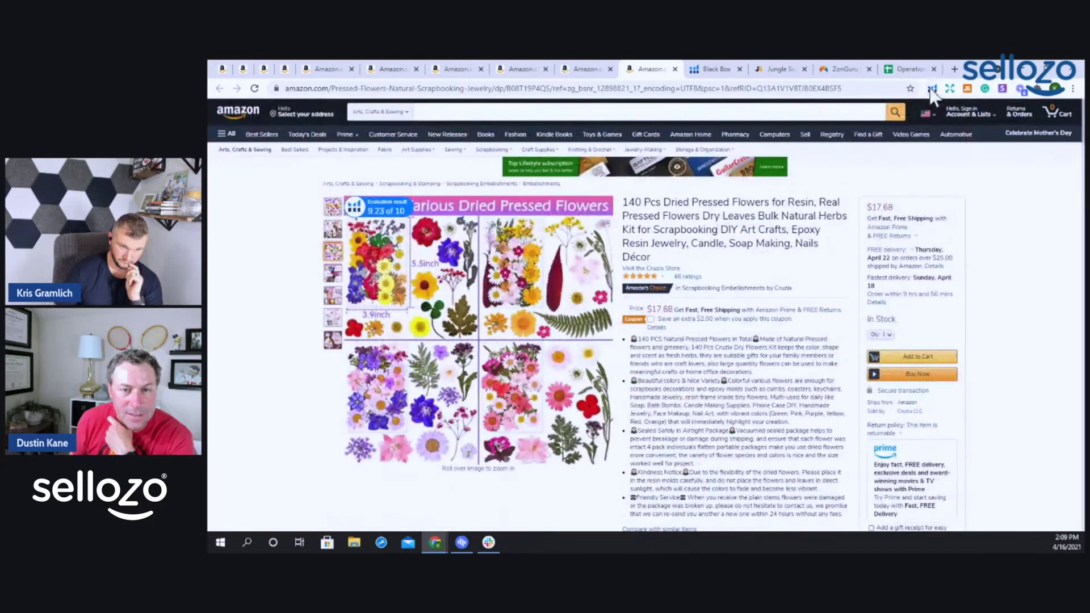
left_click(933, 89)
left_click(866, 169)
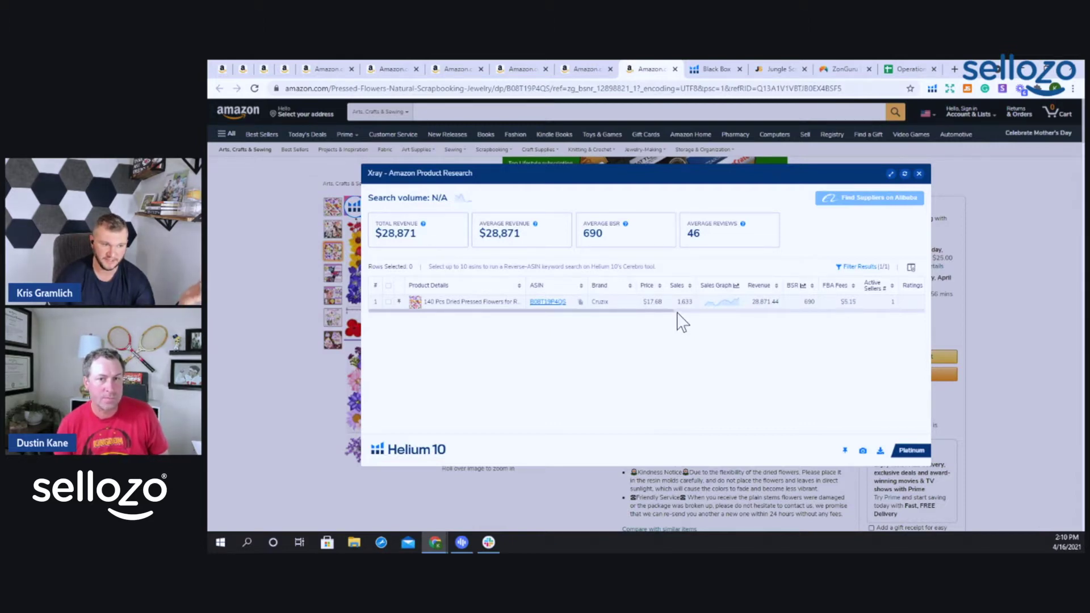
left_click(918, 175)
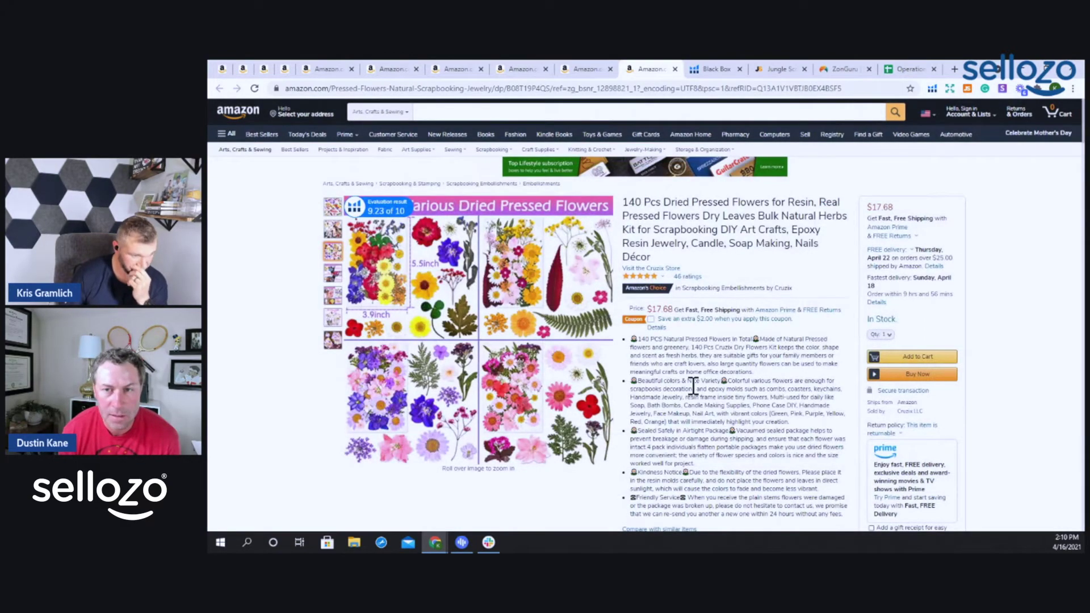
Step: Open the pressed flowers listing's keywords in Helium 10 Cerebro and check the keyword distribution, including organic keywords
scroll(688, 392, "down", 3)
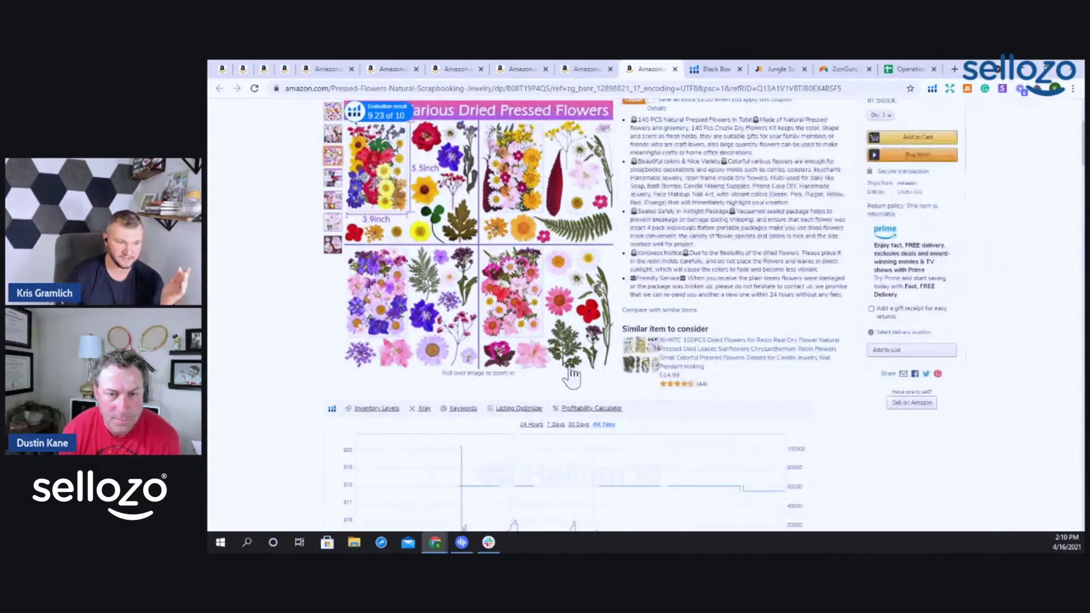
scroll(624, 341, "down", 2)
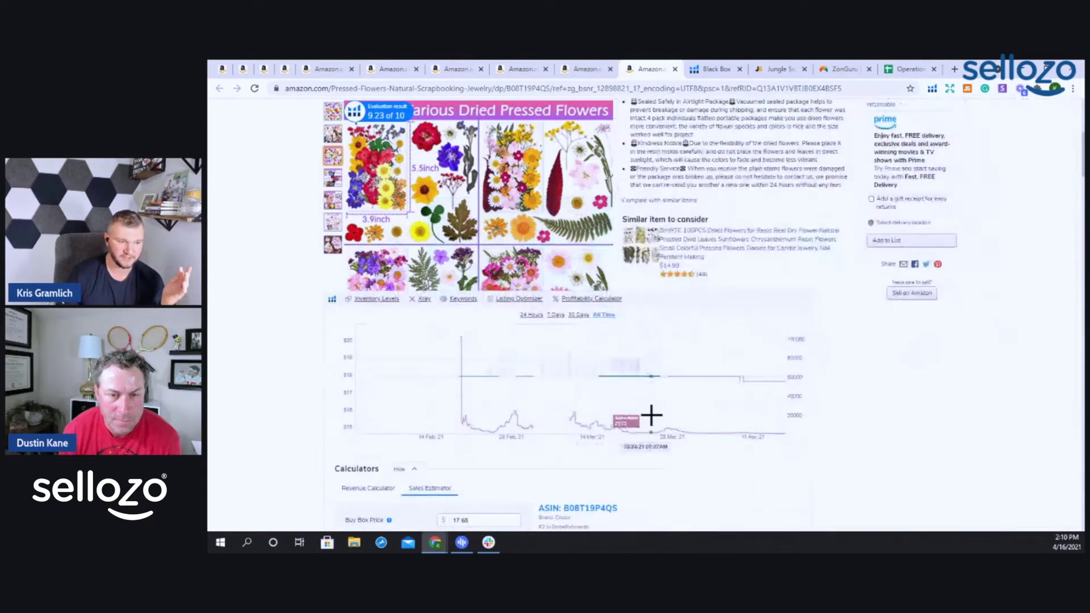
left_click(452, 292)
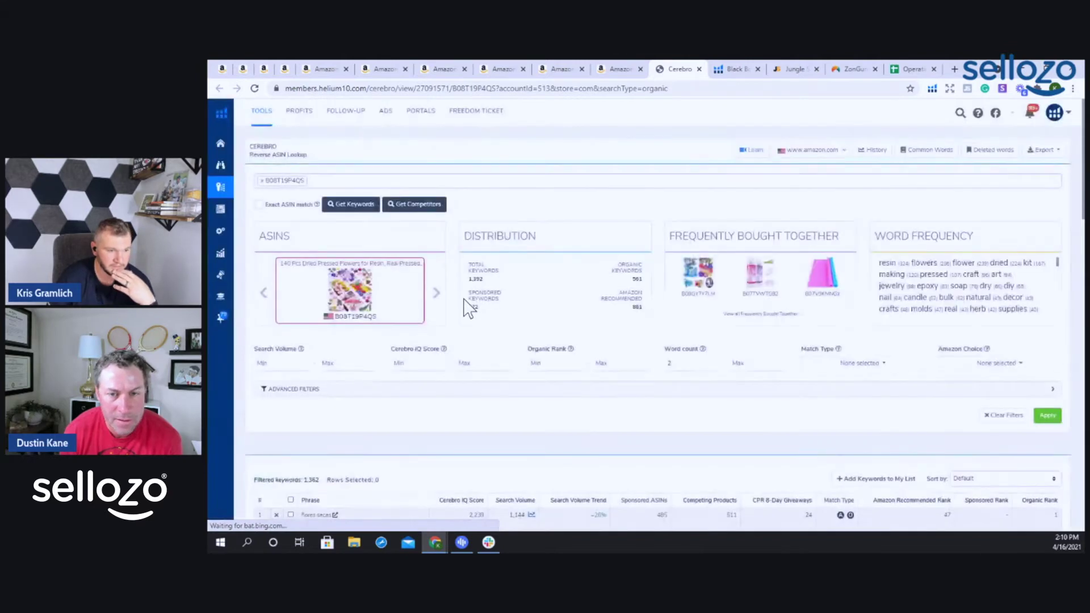
scroll(502, 279, "down", 6)
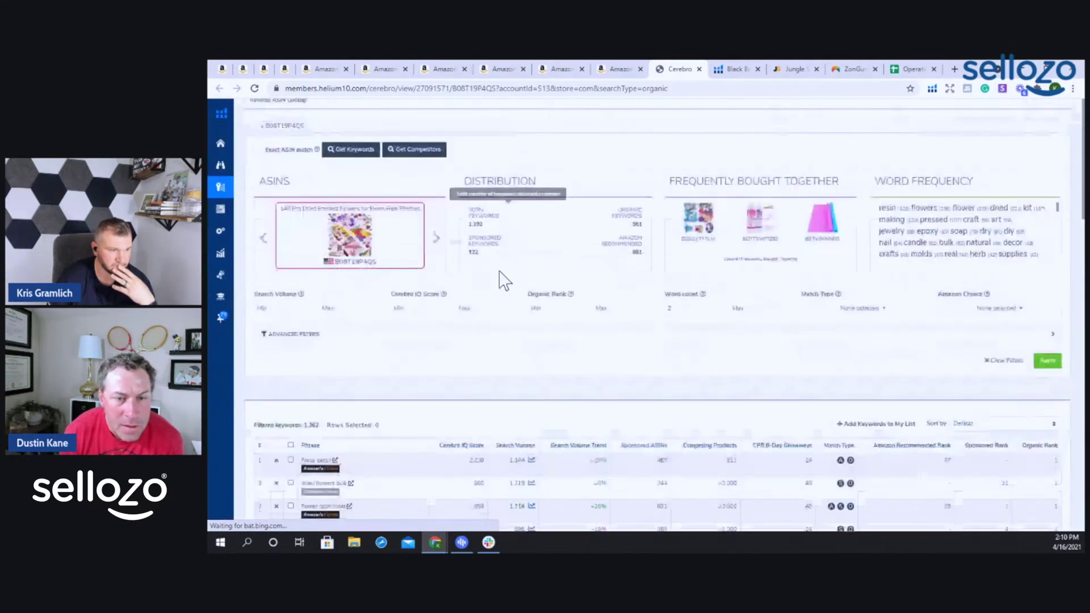
scroll(502, 273, "up", 6)
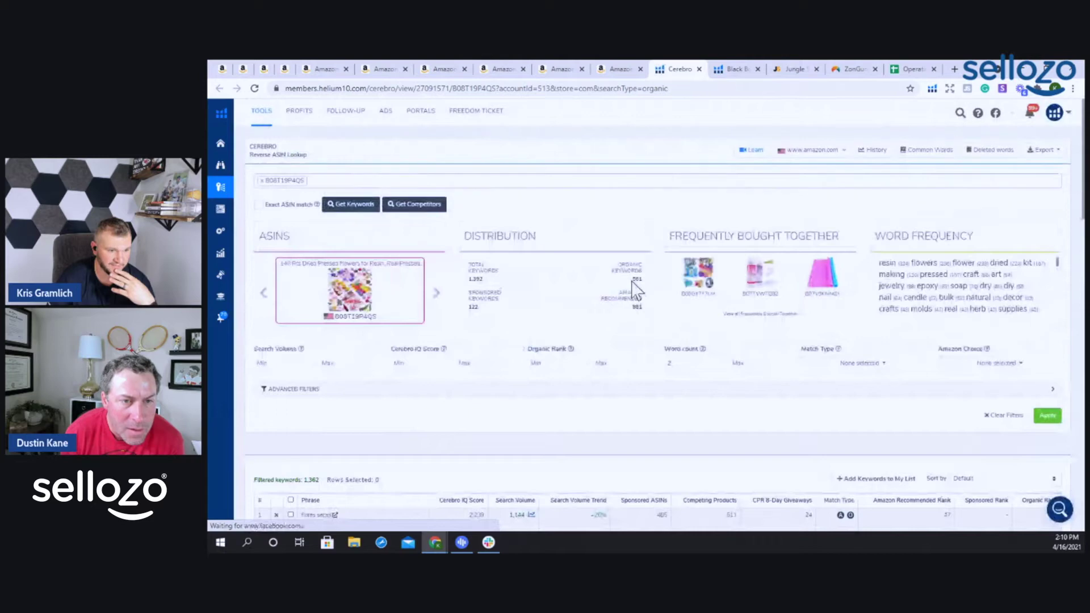
double_click(637, 279)
Step: Sort the Cerebro keyword results by search volume from high to low and look over the top phrases
scroll(573, 352, "down", 2)
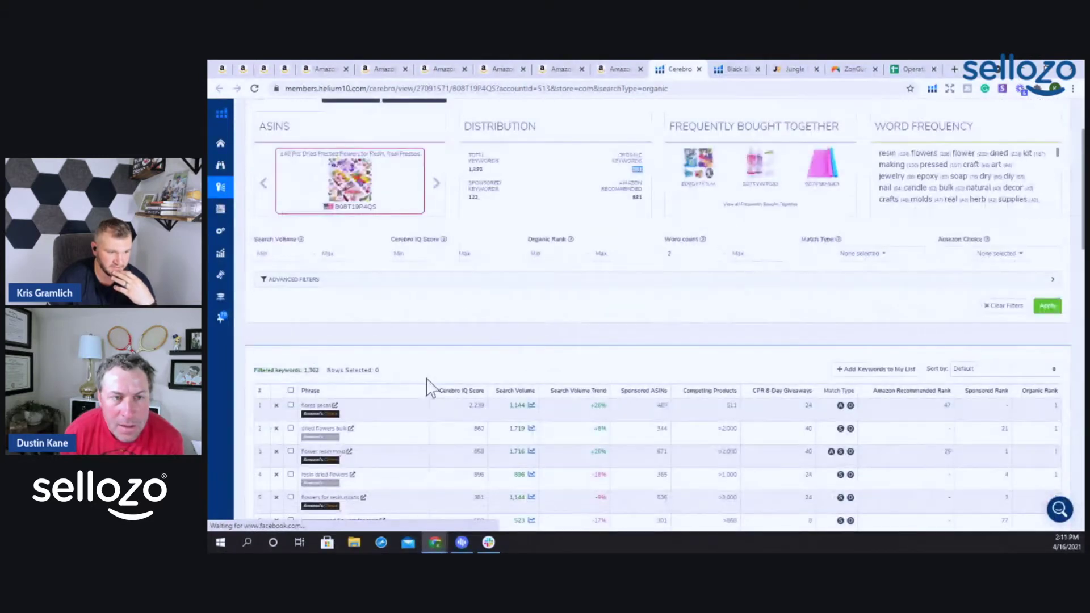
left_click(509, 392)
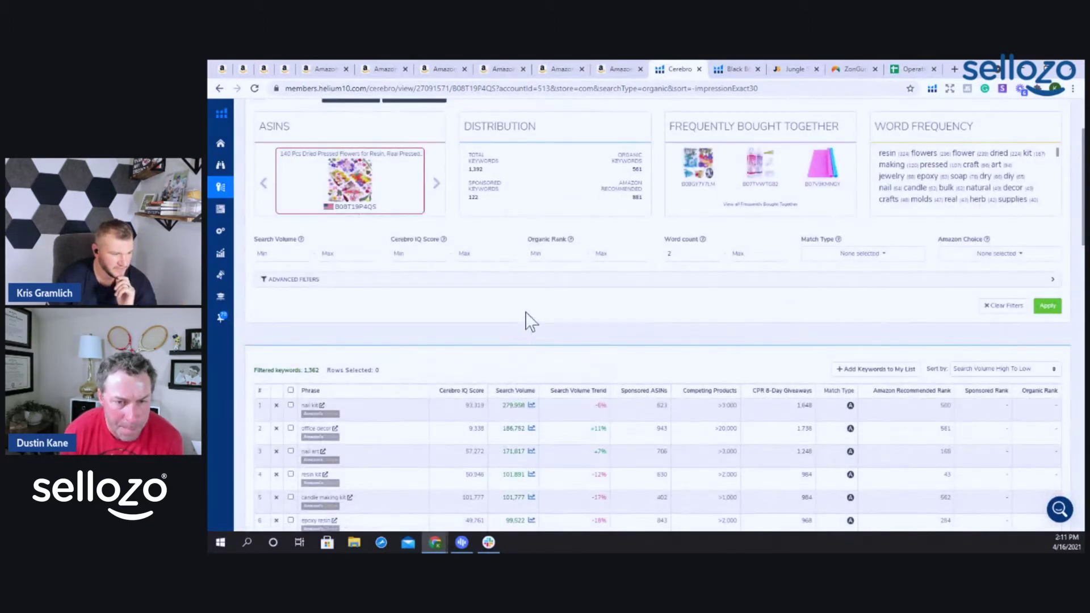
scroll(531, 322, "down", 2)
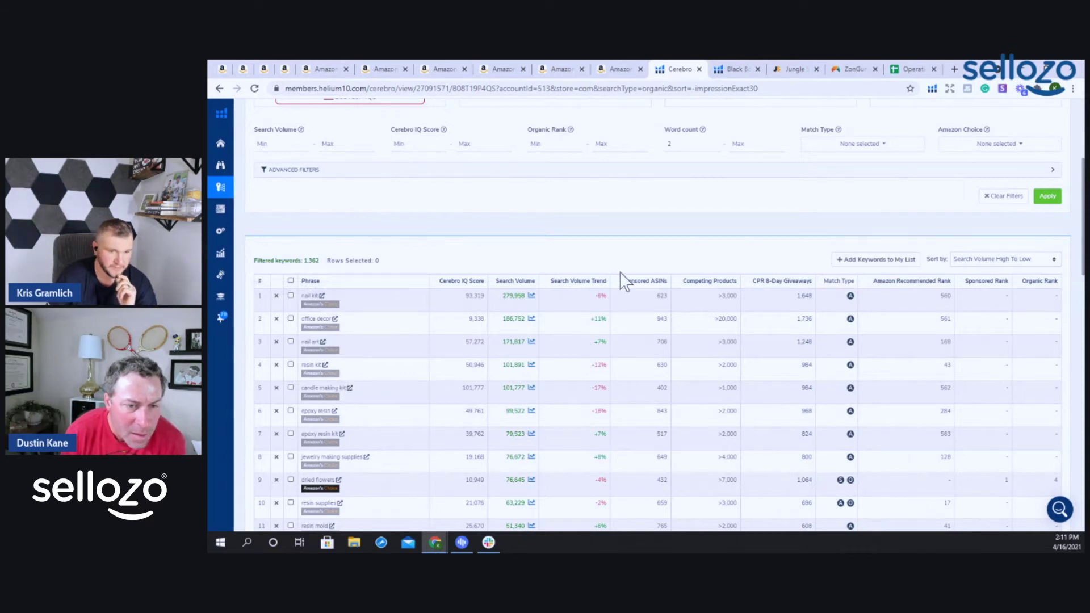
scroll(620, 271, "up", 2)
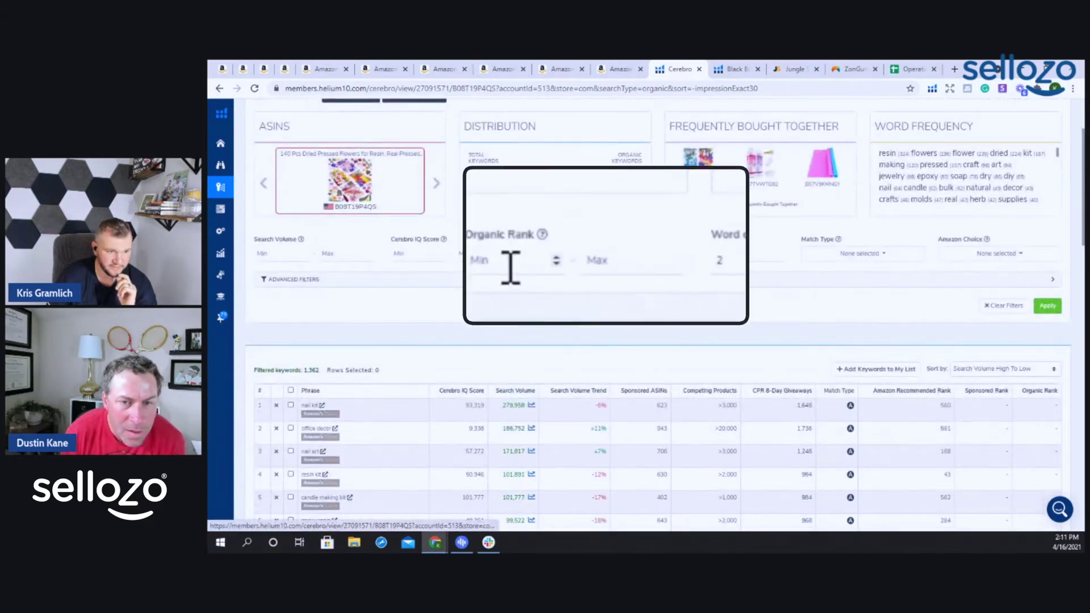
Step: Filter the Cerebro keyword results to organic ranks from 1 to 50
left_click_drag(469, 235, 534, 238)
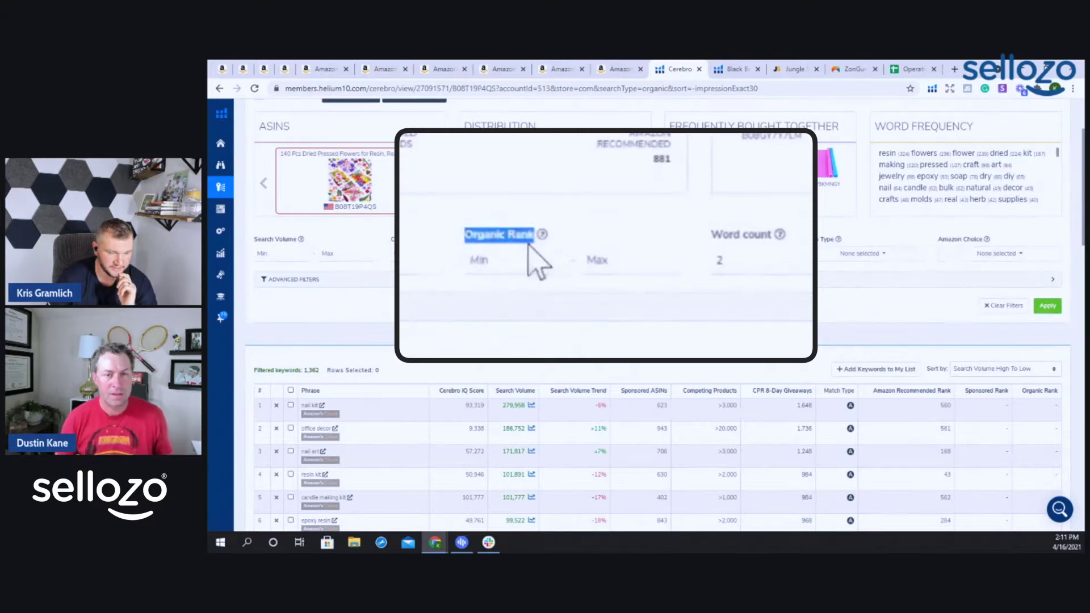
left_click(500, 266)
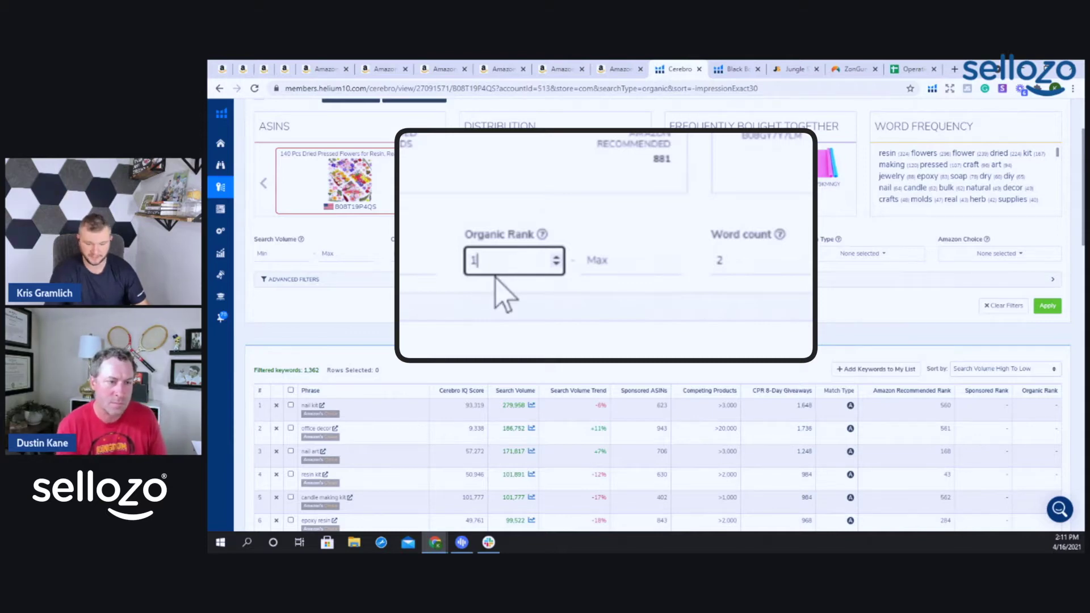
left_click(659, 261)
type("5")
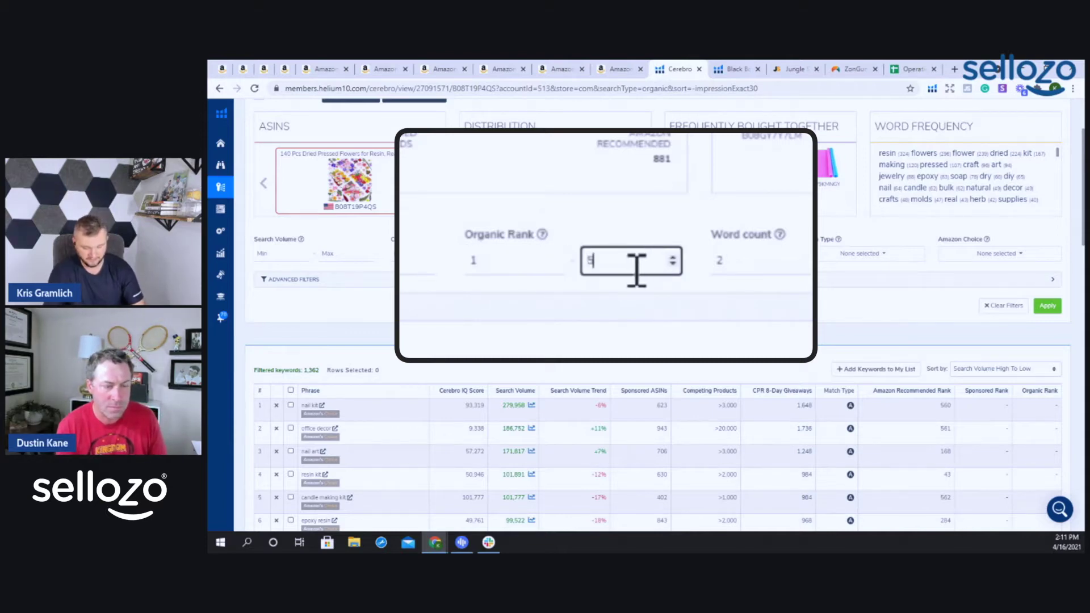
type("0")
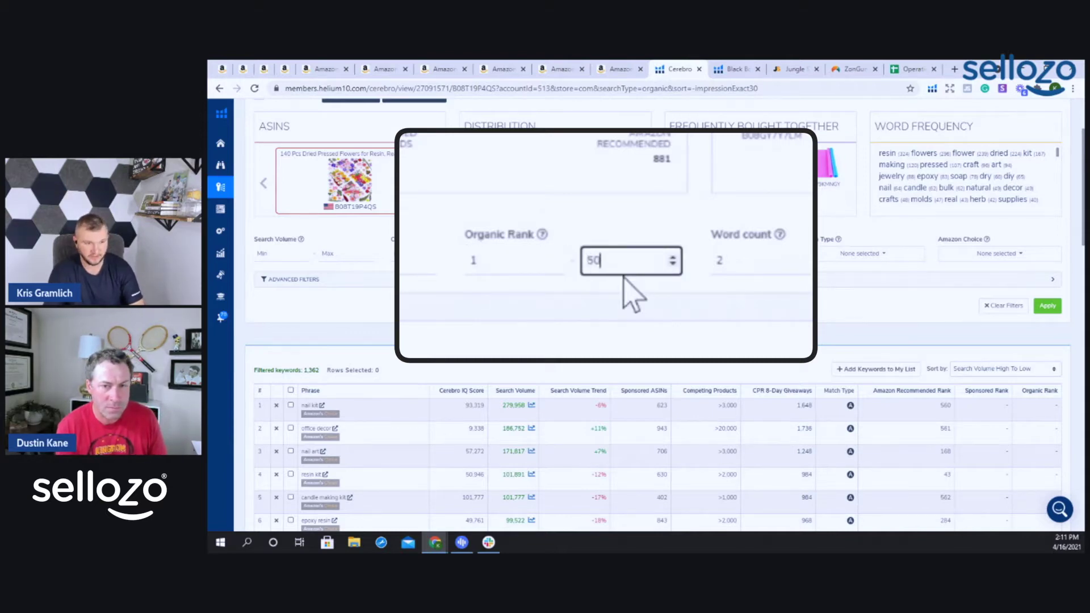
left_click(1048, 306)
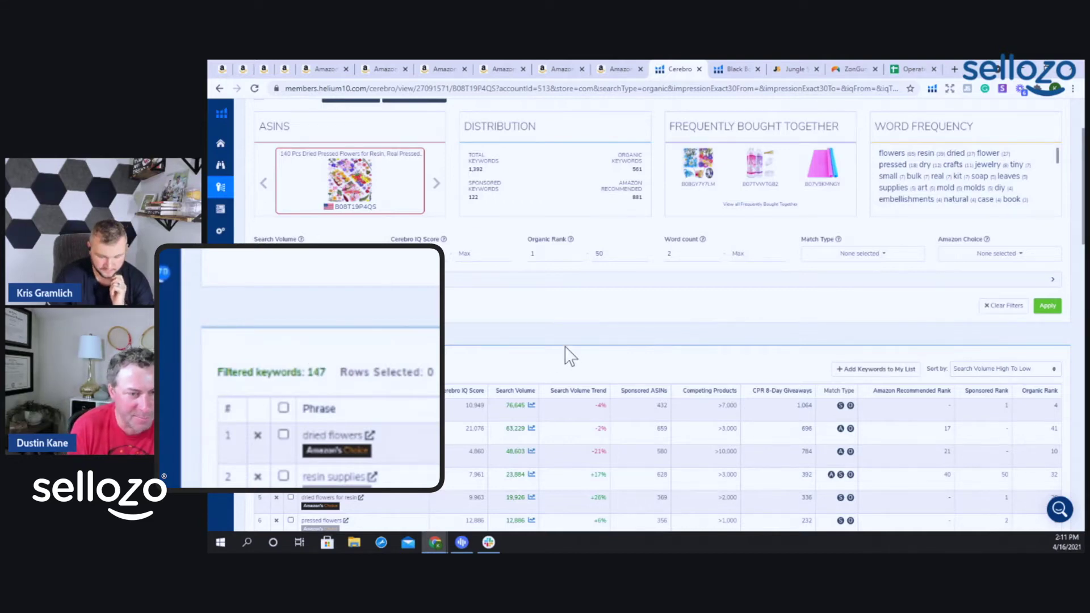
Step: Look over the filtered keywords, check the search volume history of "dried flowers for resin", and close the chart
scroll(570, 357, "down", 2)
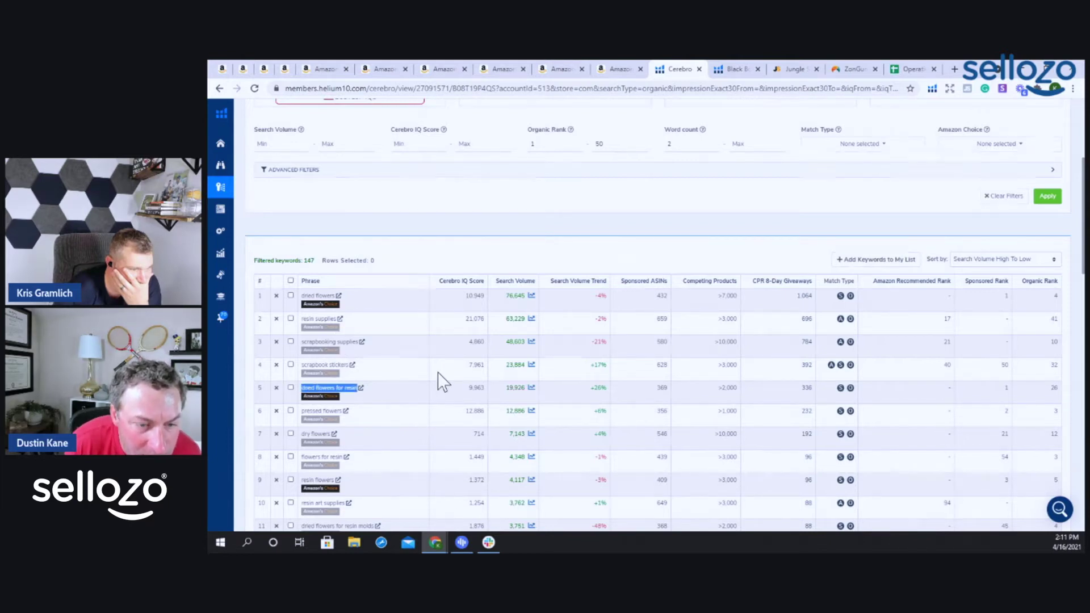
scroll(442, 382, "down", 2)
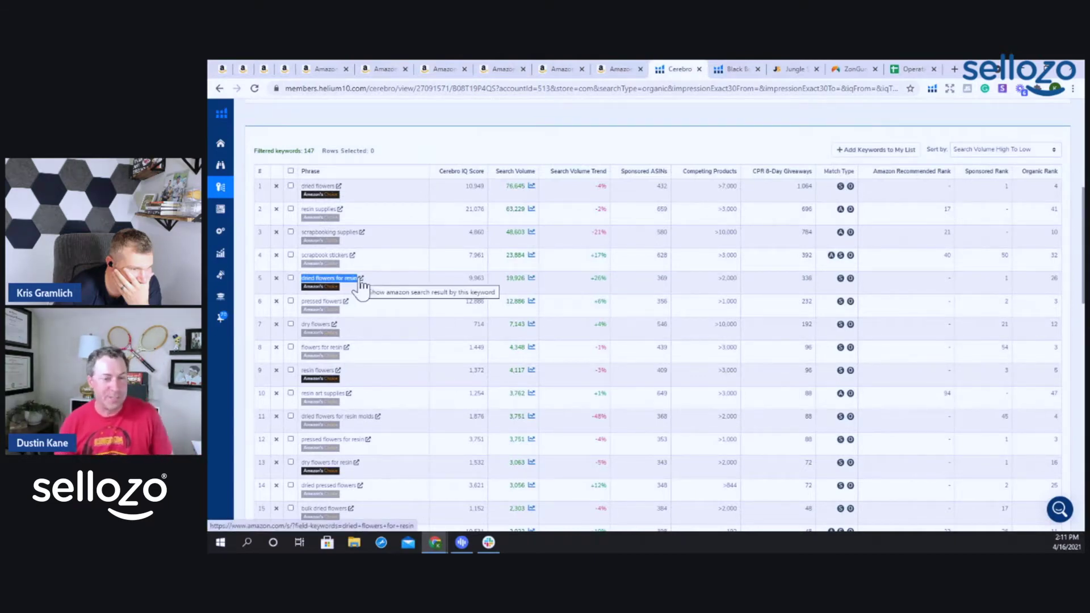
left_click(530, 280)
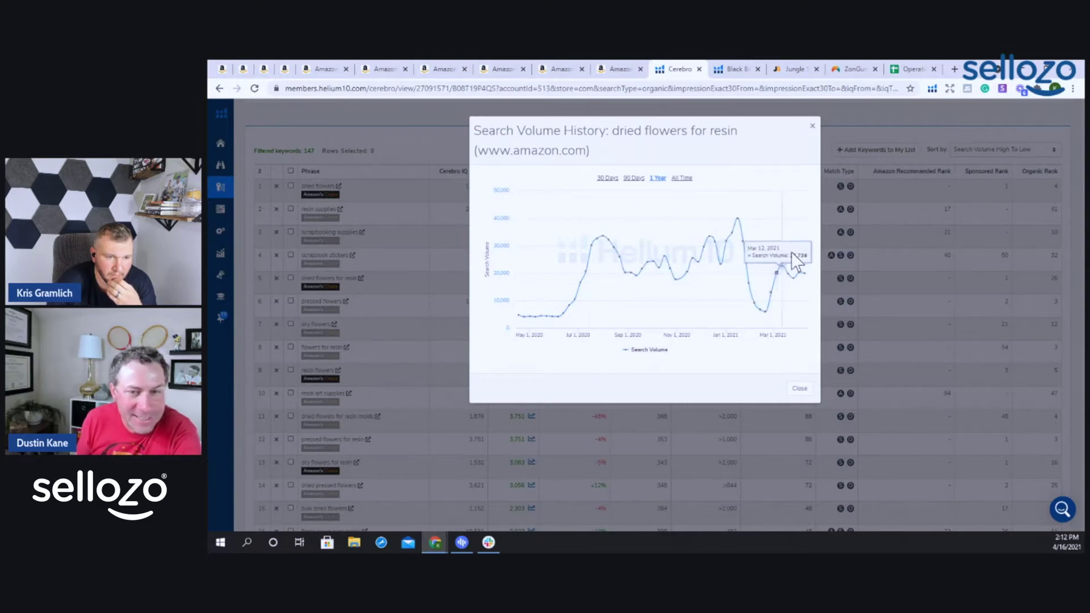
left_click(813, 126)
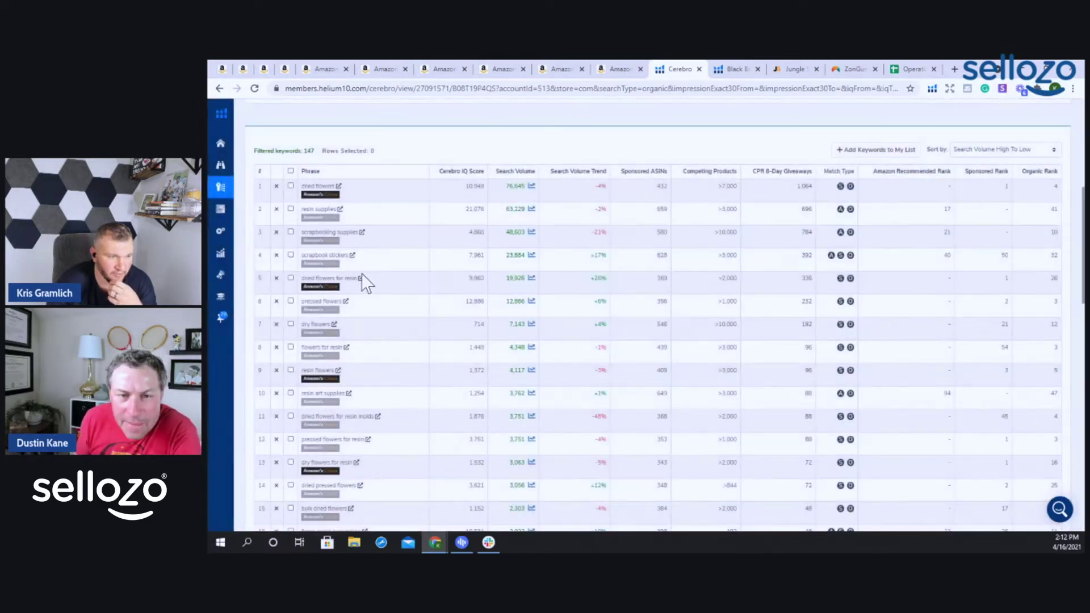
Step: Open Amazon's search results for "dried flowers for resin" and compare the sponsored and top organic listings by sales rank, price and reviews
left_click(362, 279)
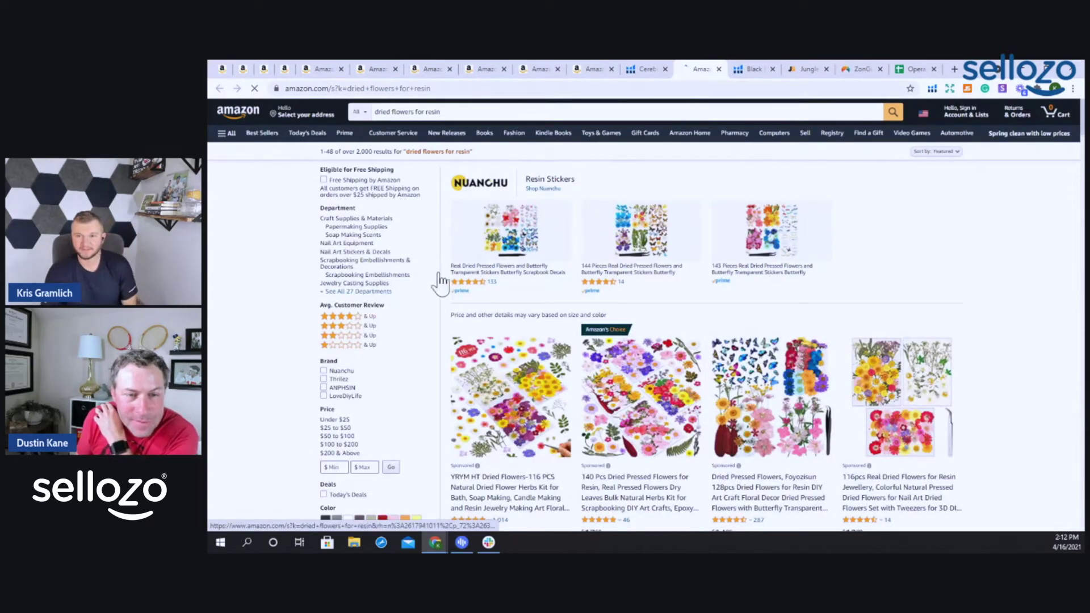
scroll(902, 311, "down", 2)
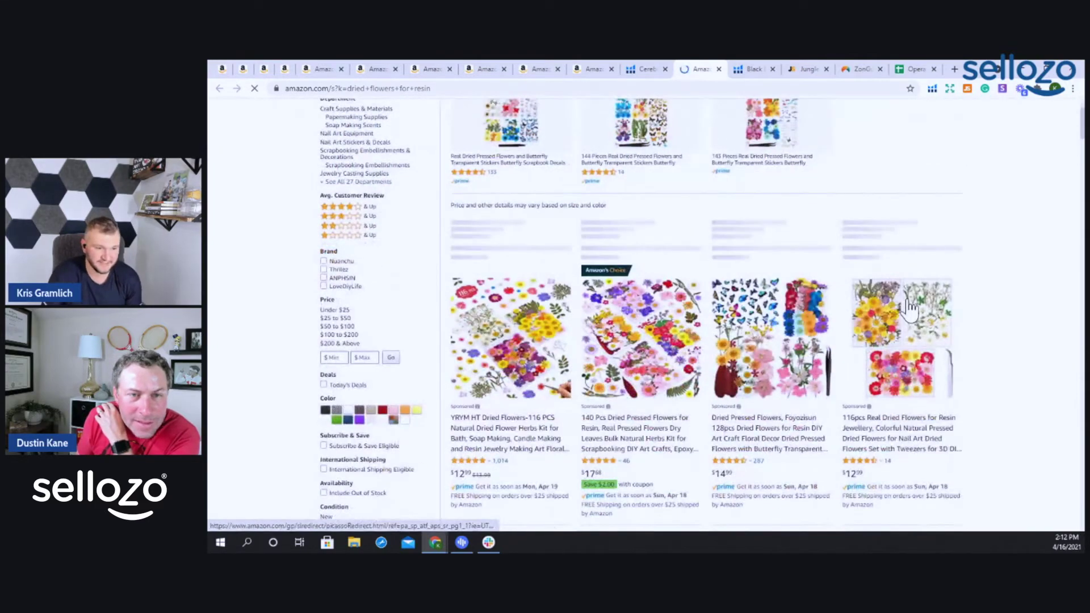
scroll(908, 309, "down", 2)
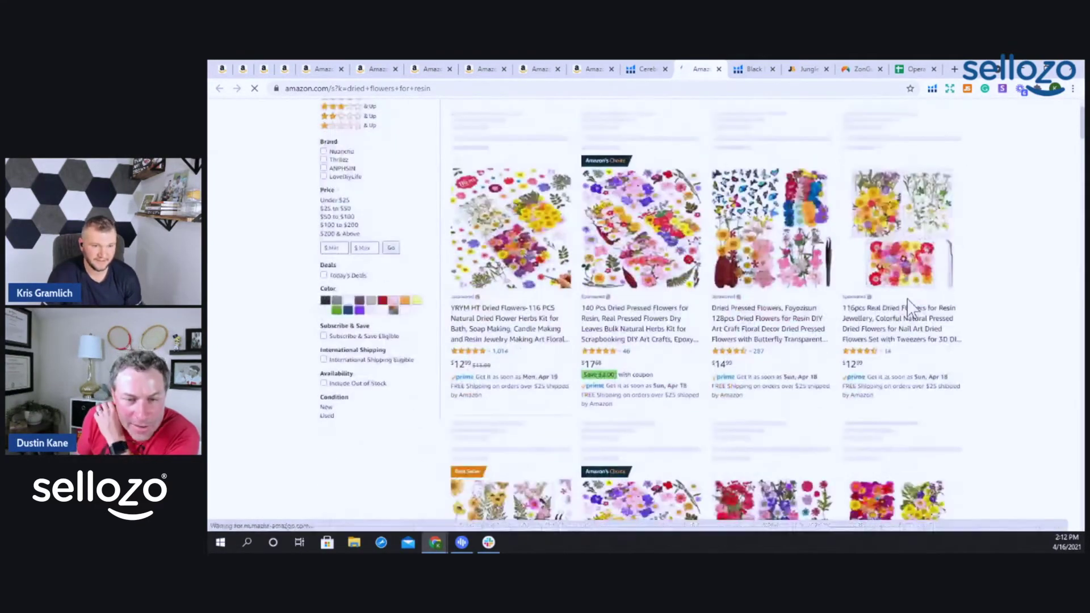
scroll(1027, 391, "down", 2)
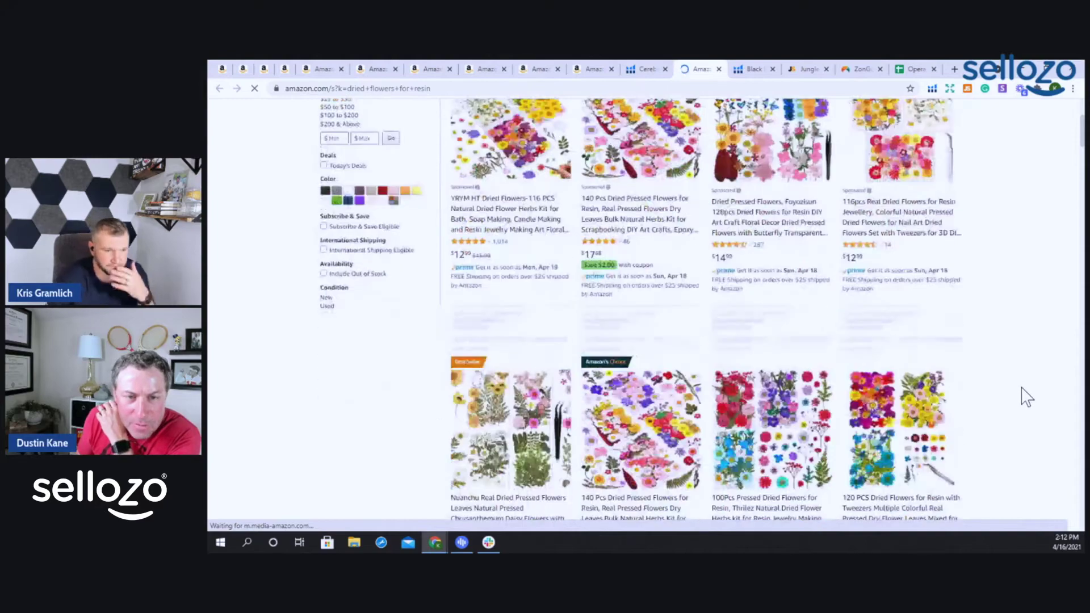
scroll(555, 260, "up", 4)
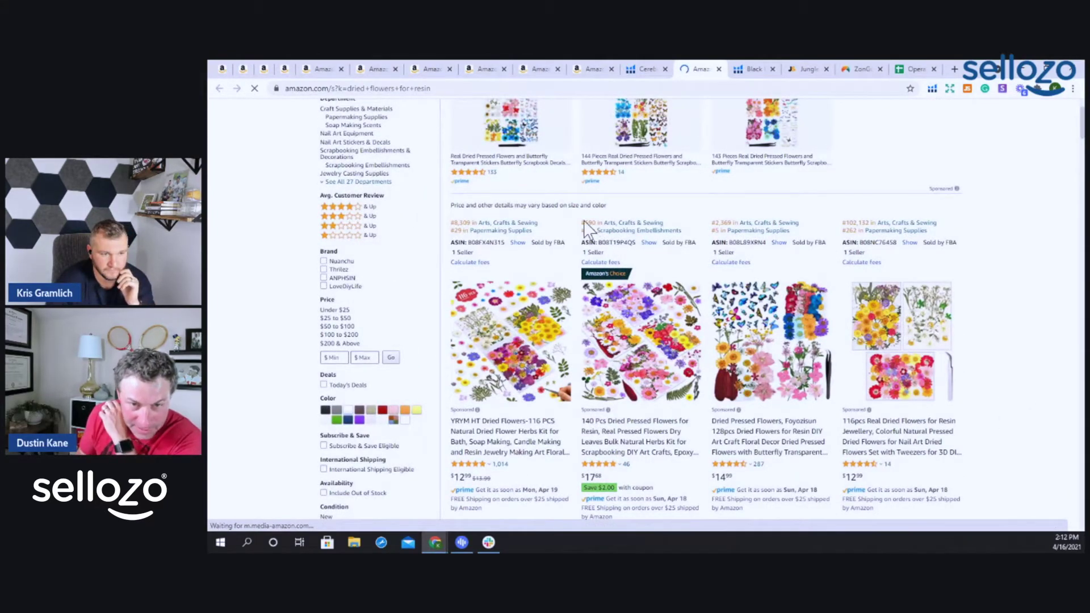
scroll(615, 431, "down", 2)
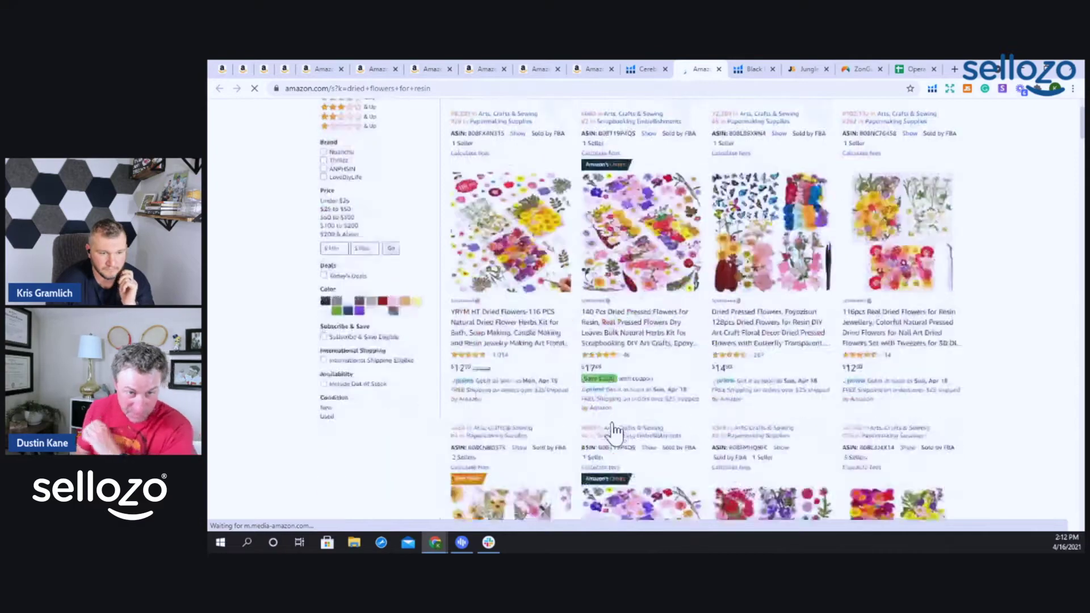
scroll(614, 432, "down", 2)
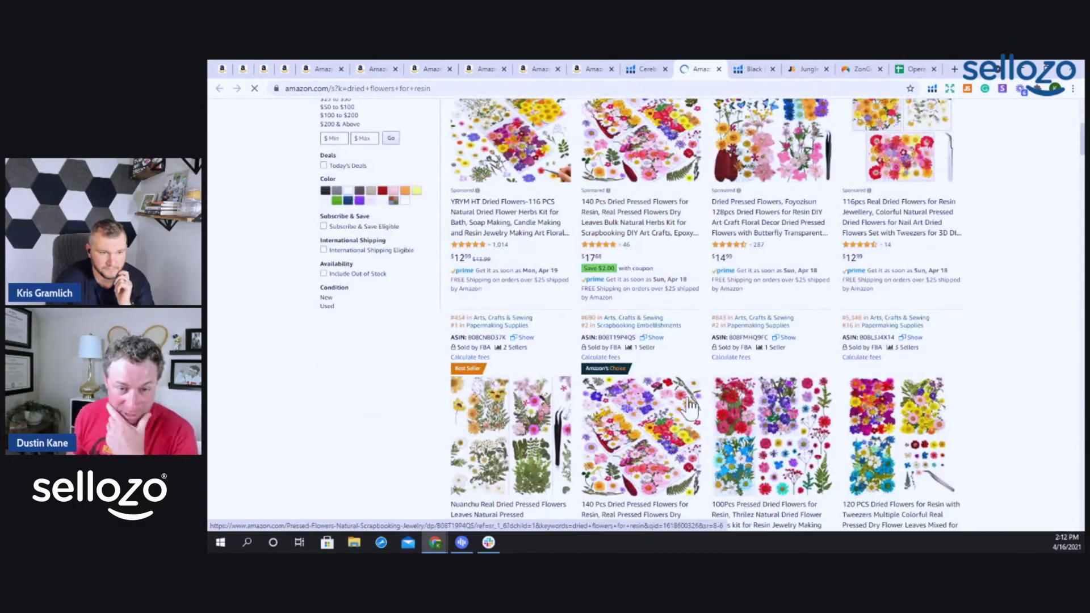
scroll(646, 409, "down", 2)
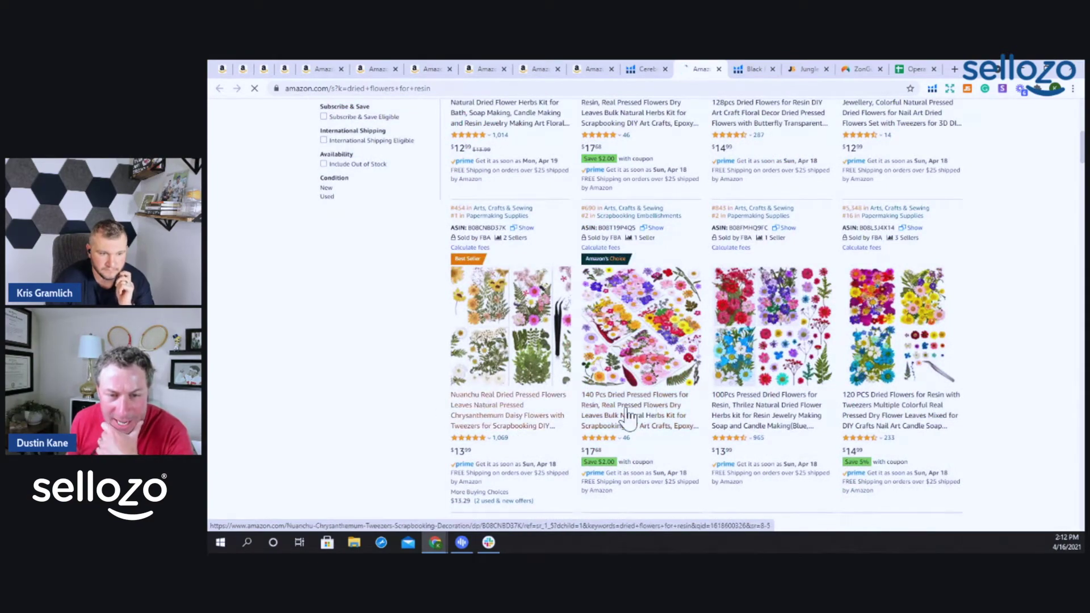
Step: Examine the remaining "dried flowers for resin" results for competing flower kits, their designs, prices, review counts and sales ranks
scroll(632, 420, "down", 1)
scroll(631, 421, "down", 3)
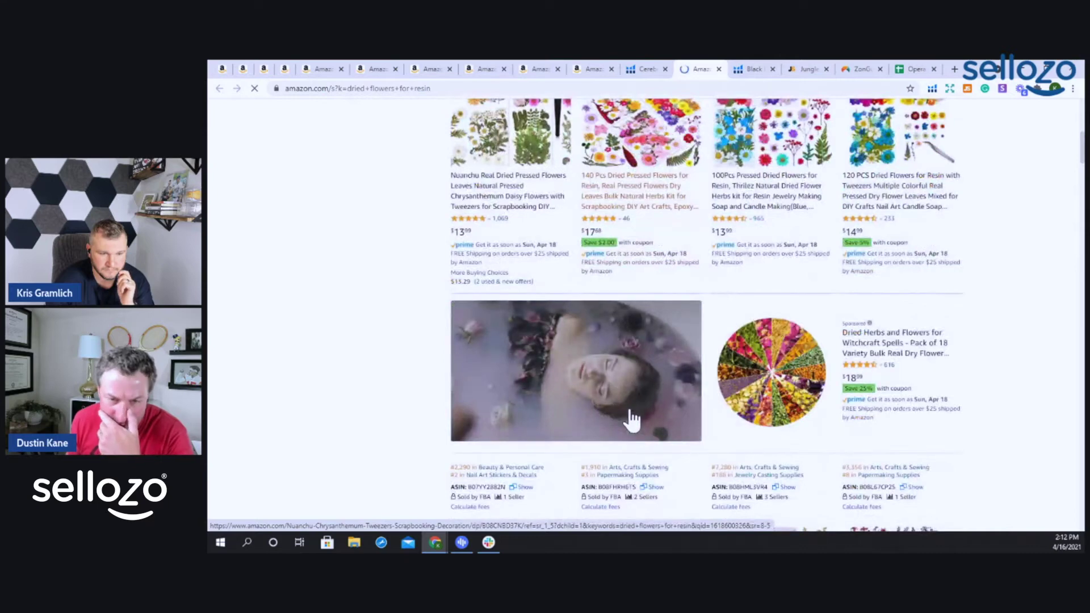
scroll(632, 421, "down", 2)
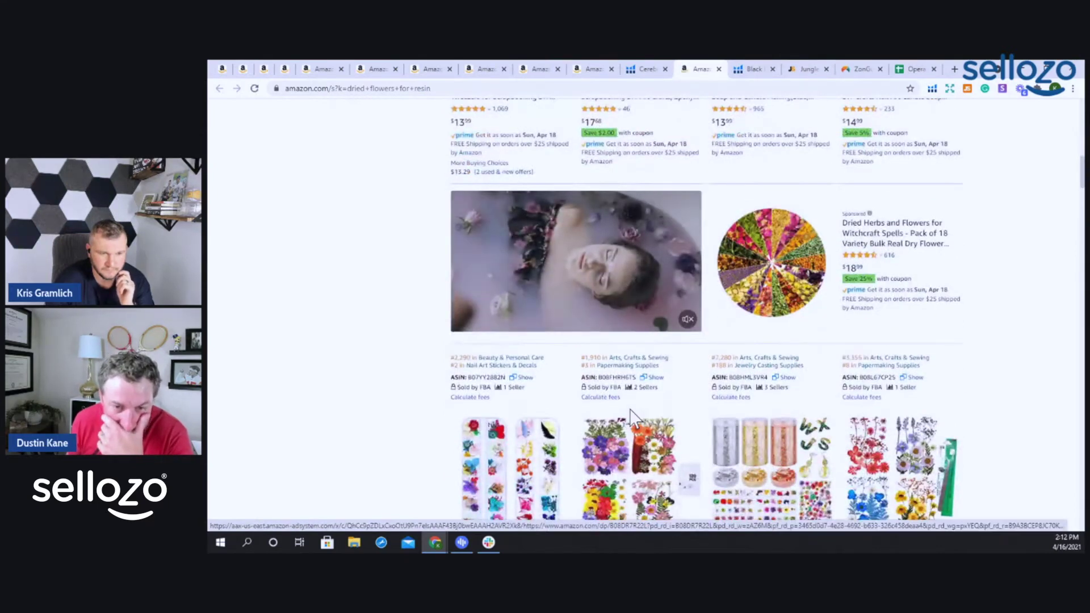
scroll(632, 420, "down", 2)
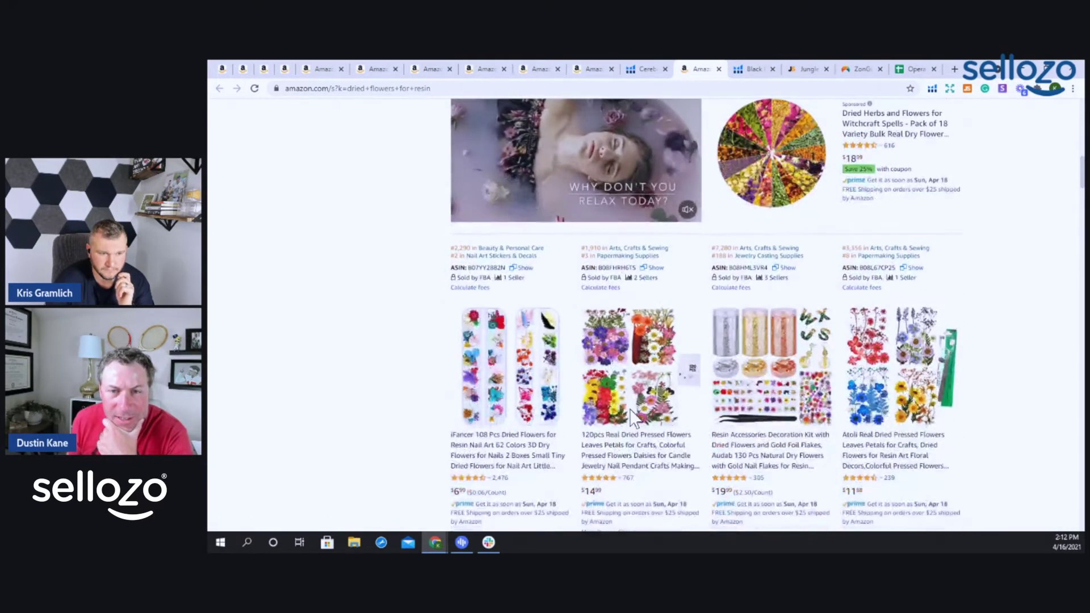
scroll(632, 420, "down", 2)
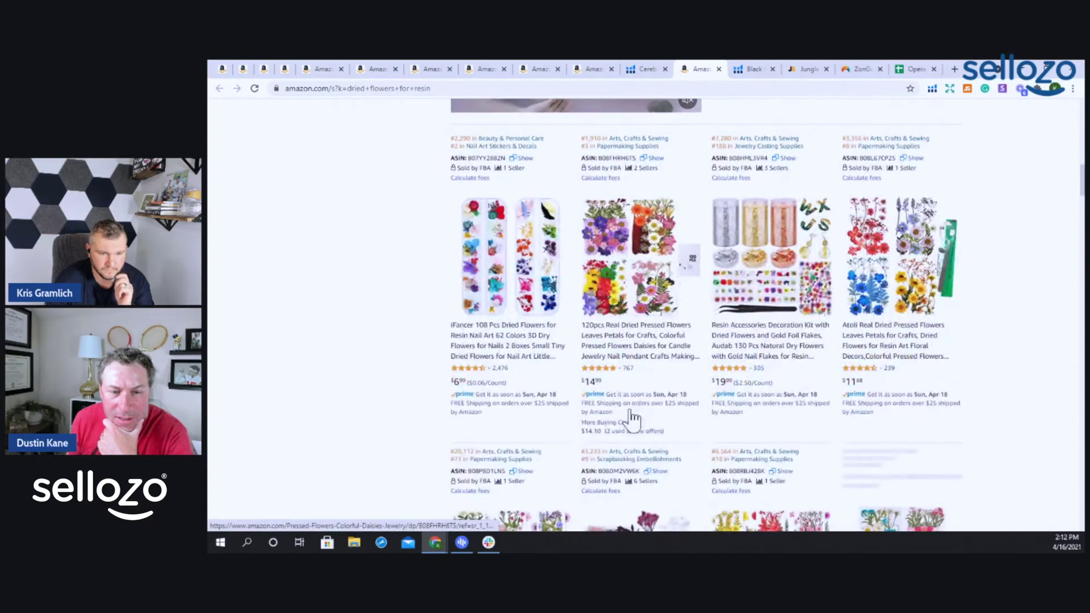
scroll(632, 420, "down", 4)
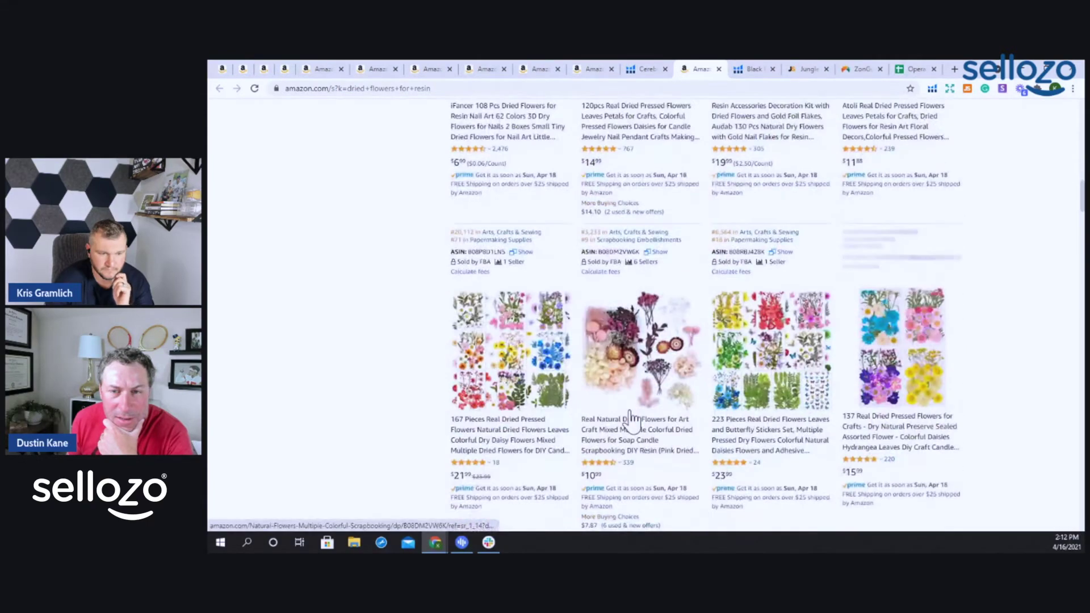
scroll(632, 417, "down", 6)
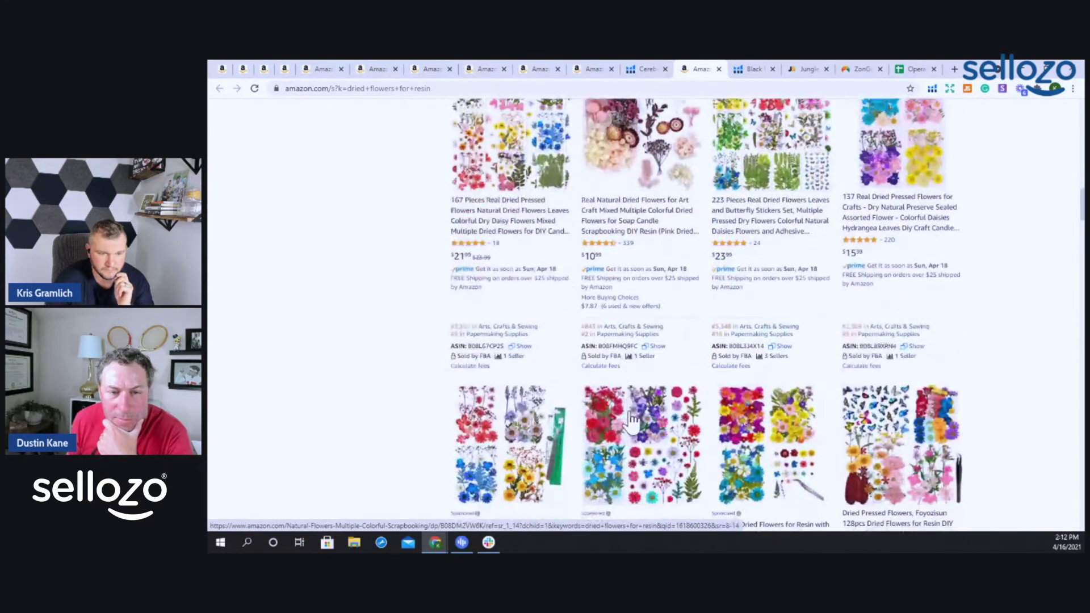
scroll(631, 414, "down", 2)
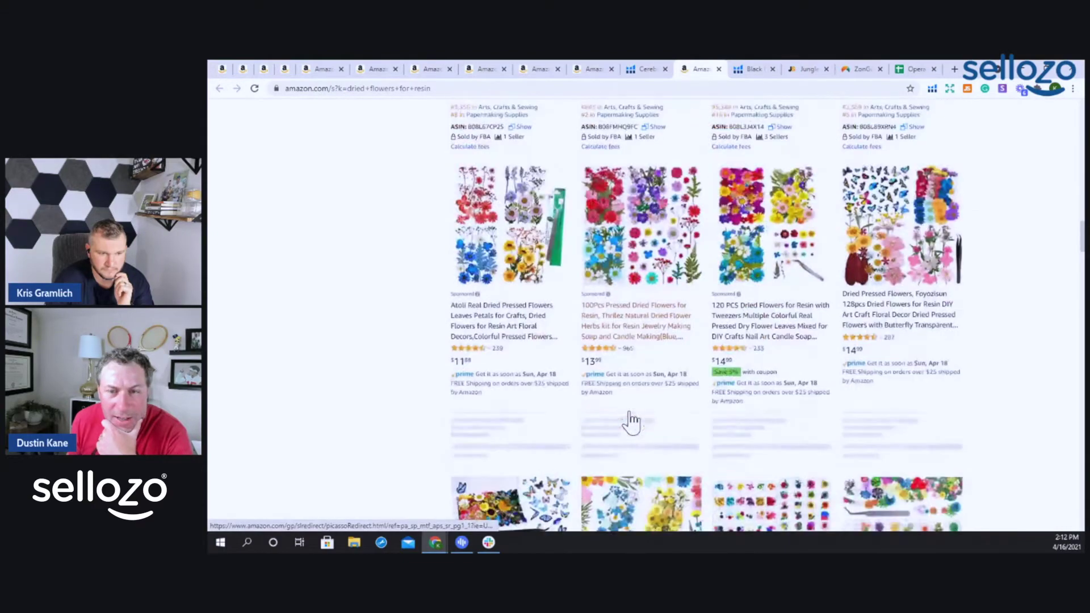
scroll(634, 420, "down", 2)
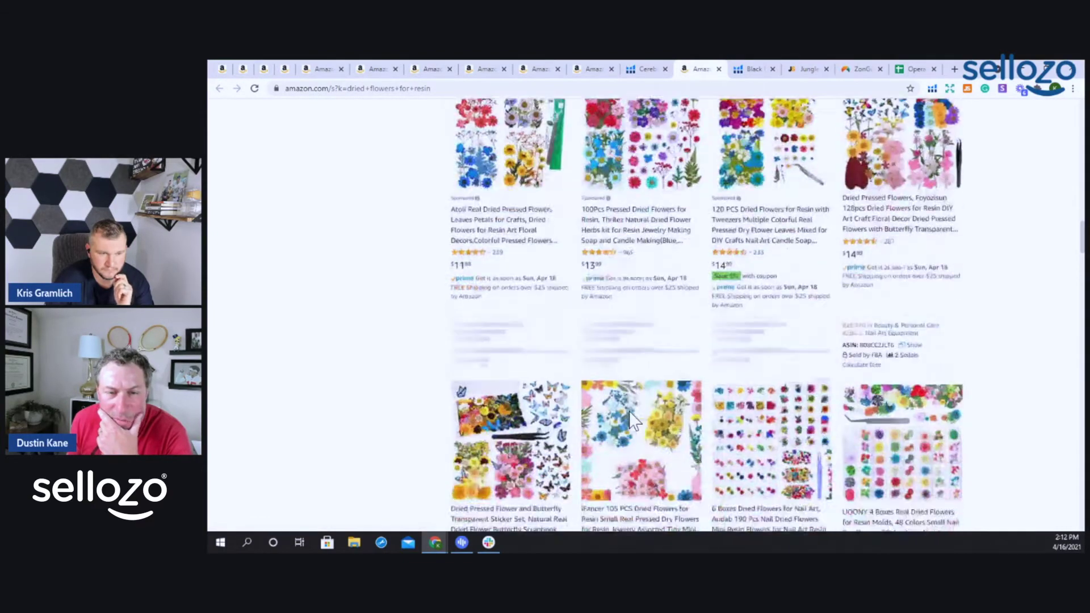
scroll(634, 420, "down", 2)
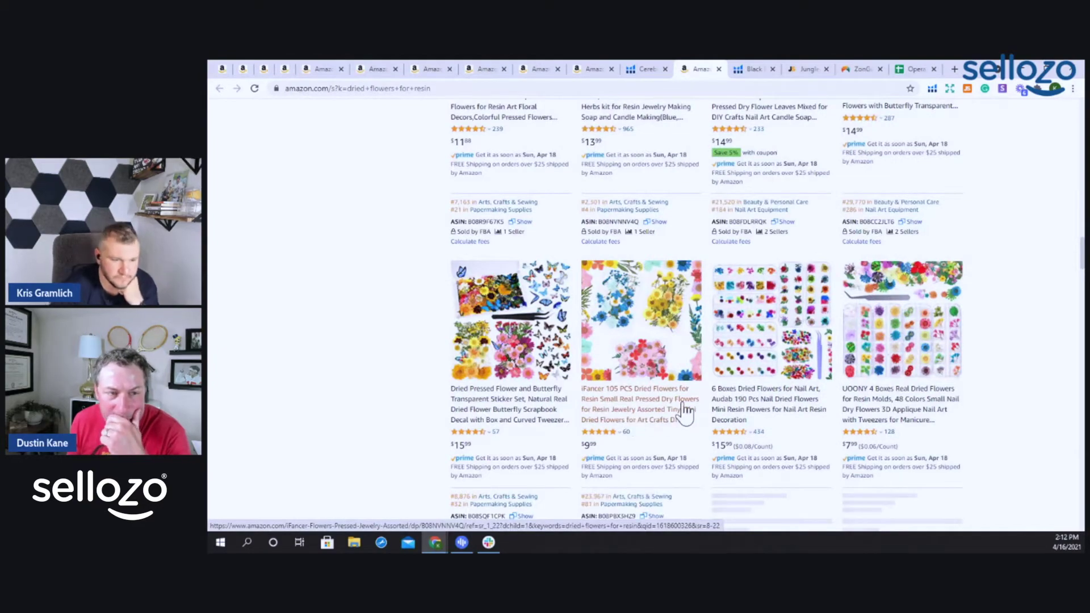
scroll(724, 369, "down", 6)
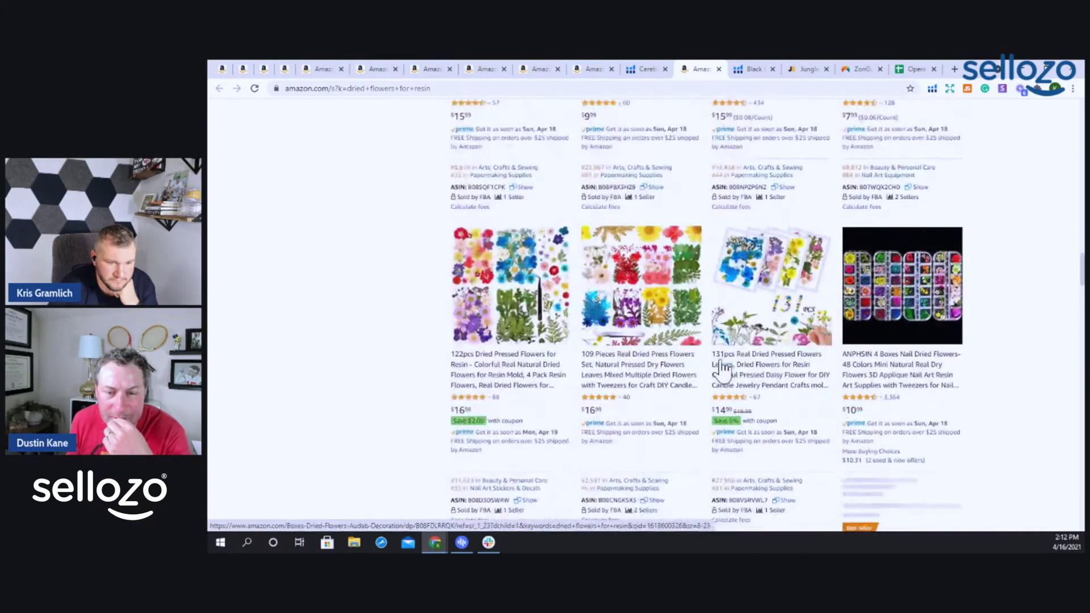
scroll(724, 369, "down", 6)
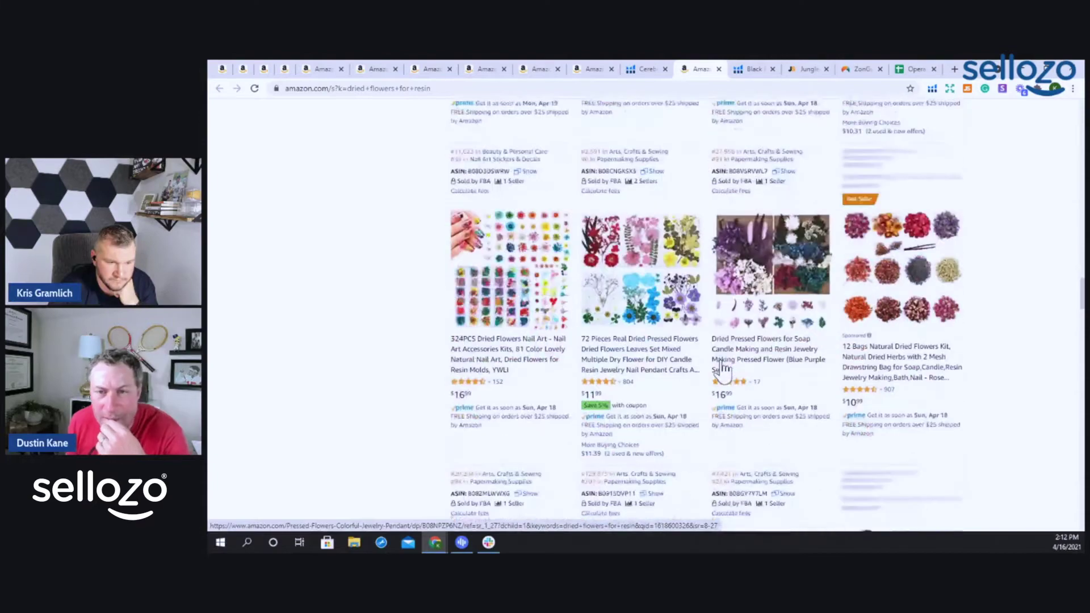
scroll(721, 369, "down", 2)
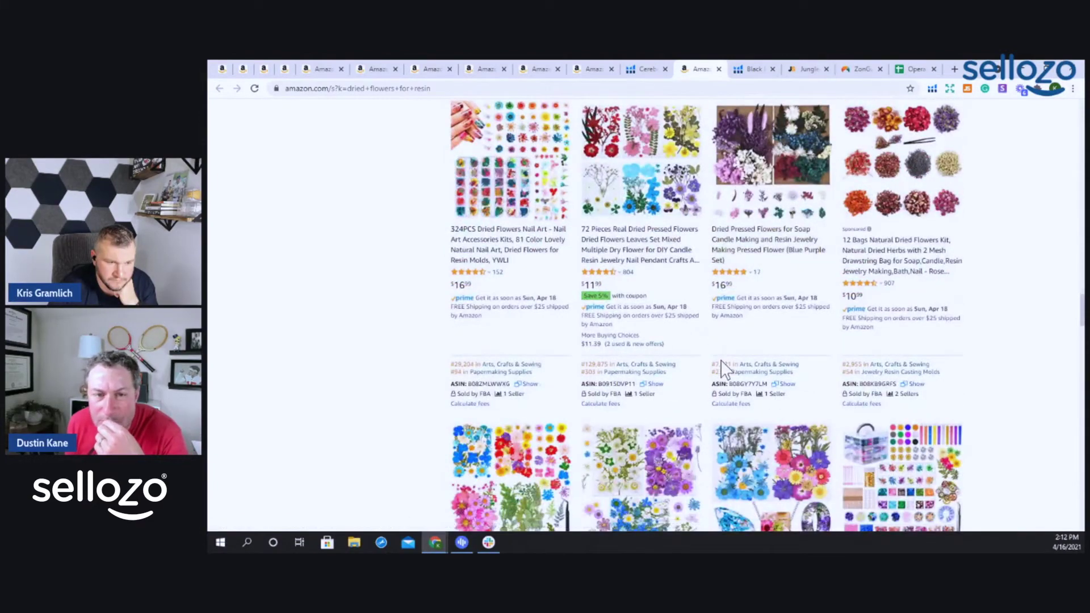
scroll(721, 363, "down", 4)
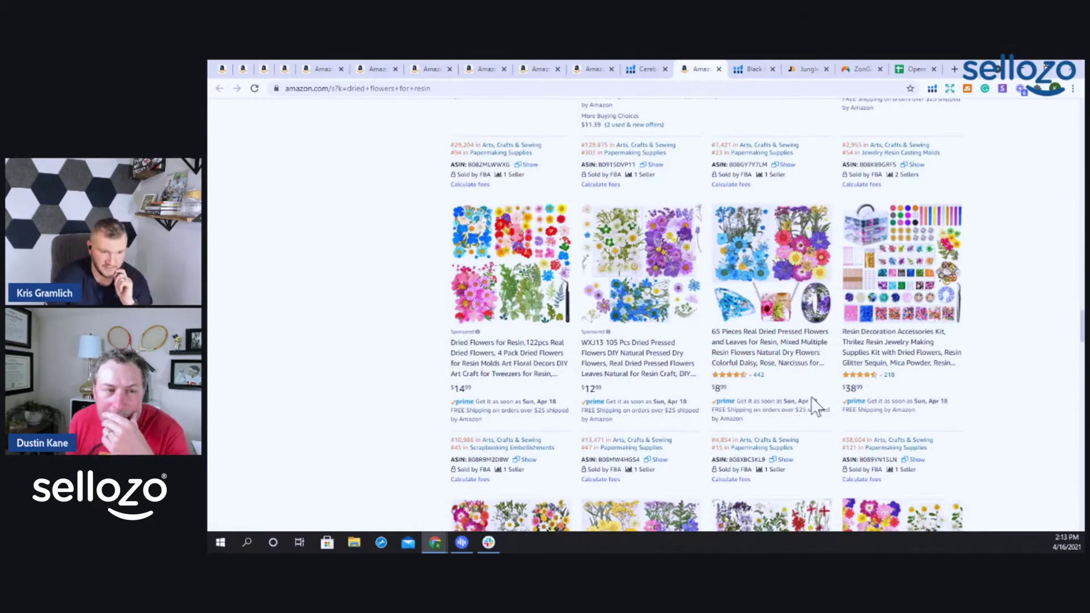
scroll(860, 338, "down", 5)
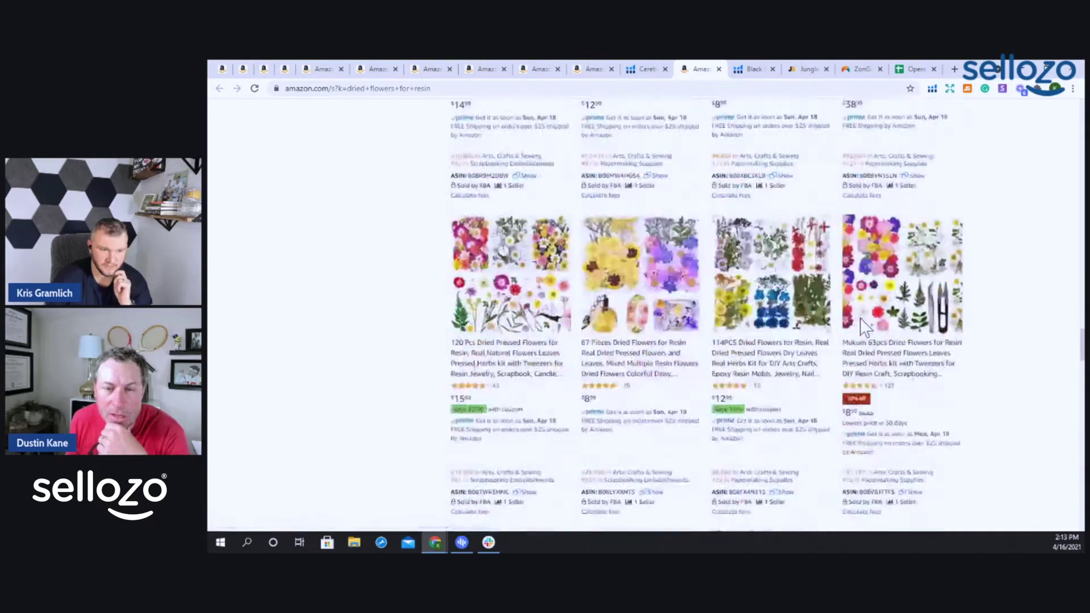
scroll(863, 326, "down", 1)
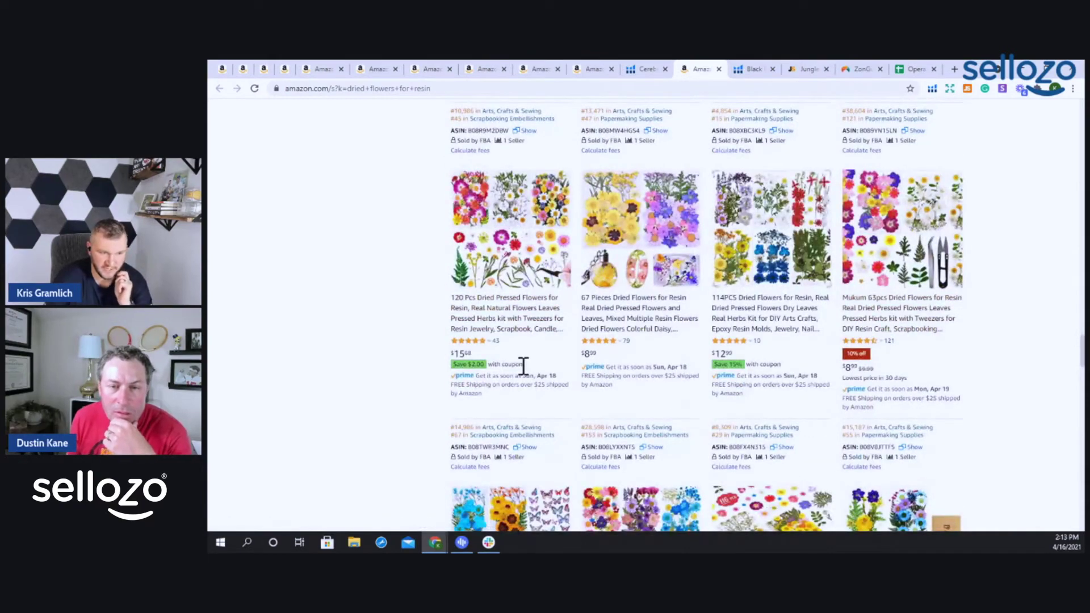
scroll(837, 396, "down", 6)
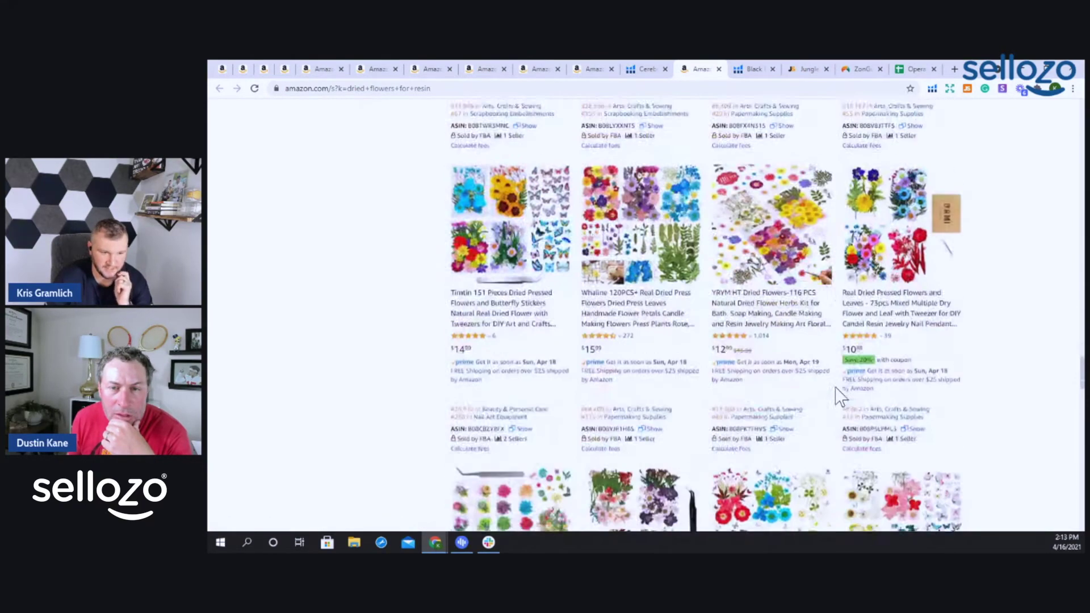
scroll(839, 391, "down", 4)
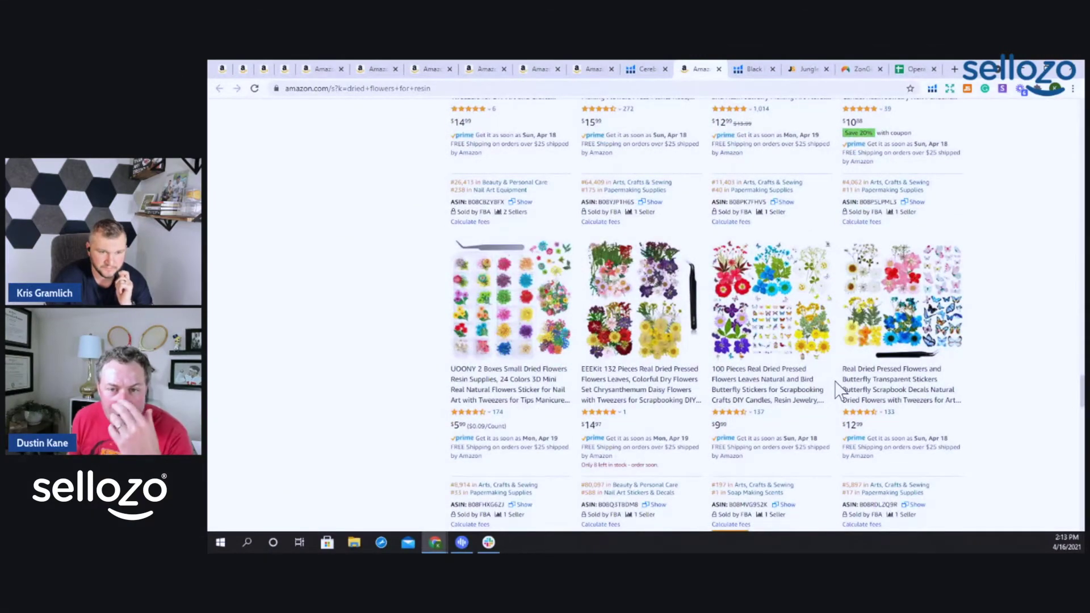
scroll(839, 390, "up", 15)
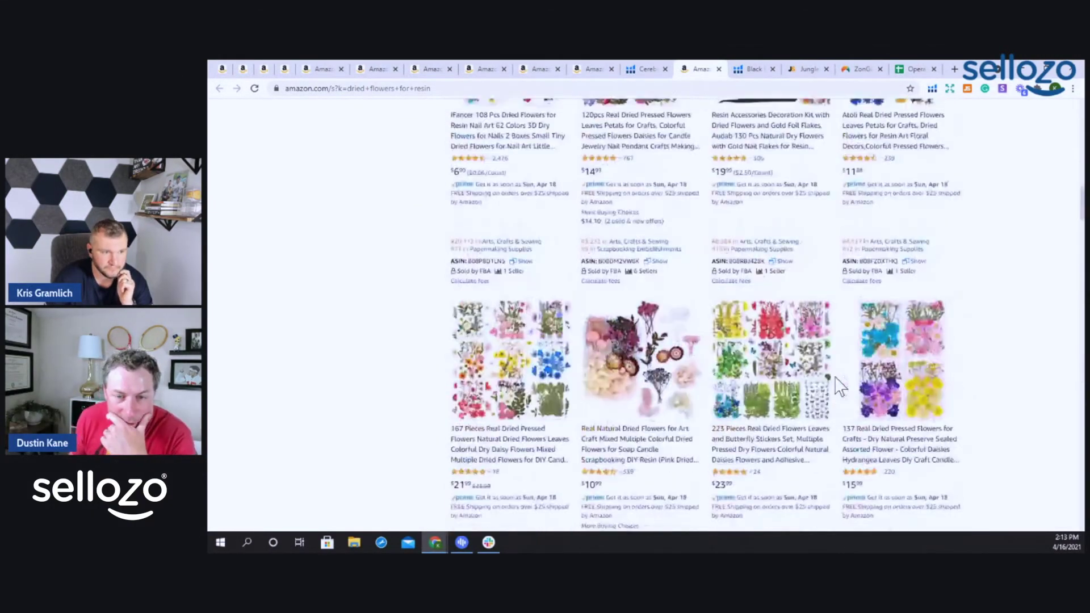
Step: Copy the search term "dried flowers for resin" from Amazon's search field
scroll(839, 391, "up", 4)
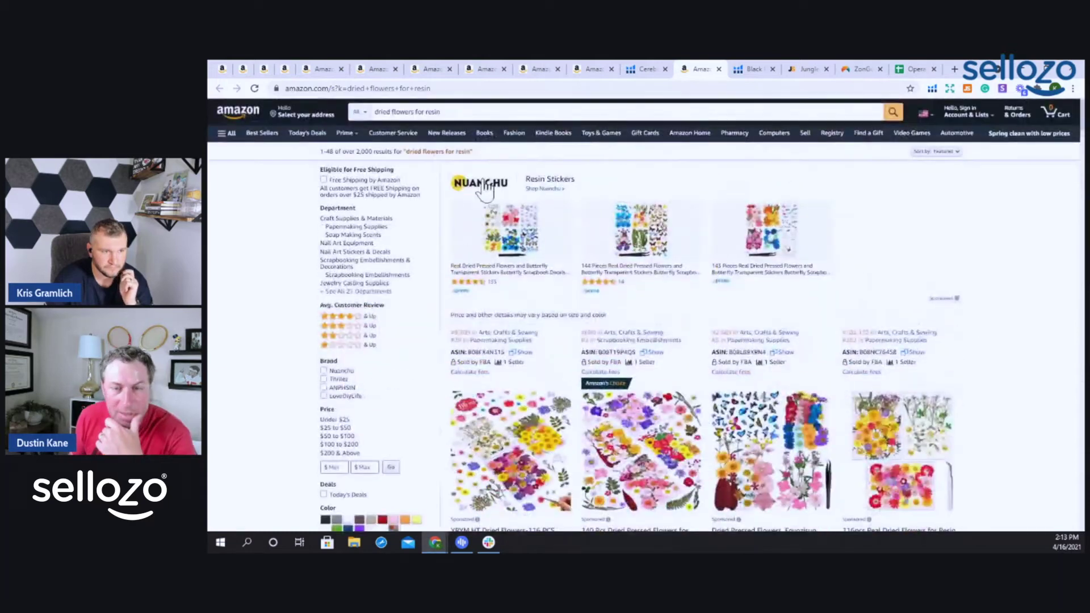
left_click(473, 111)
right_click(473, 111)
left_click(515, 149)
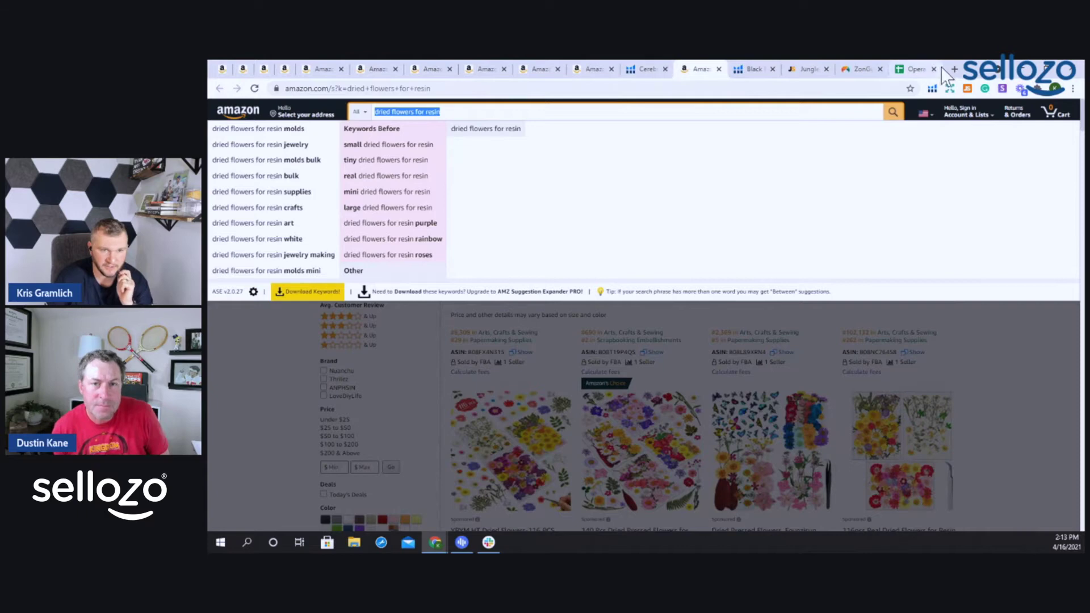
Step: In the Operation Launch - Product Research spreadsheet, enter "dried flowers for resin" as the first product idea and fit the column width to it
left_click(910, 70)
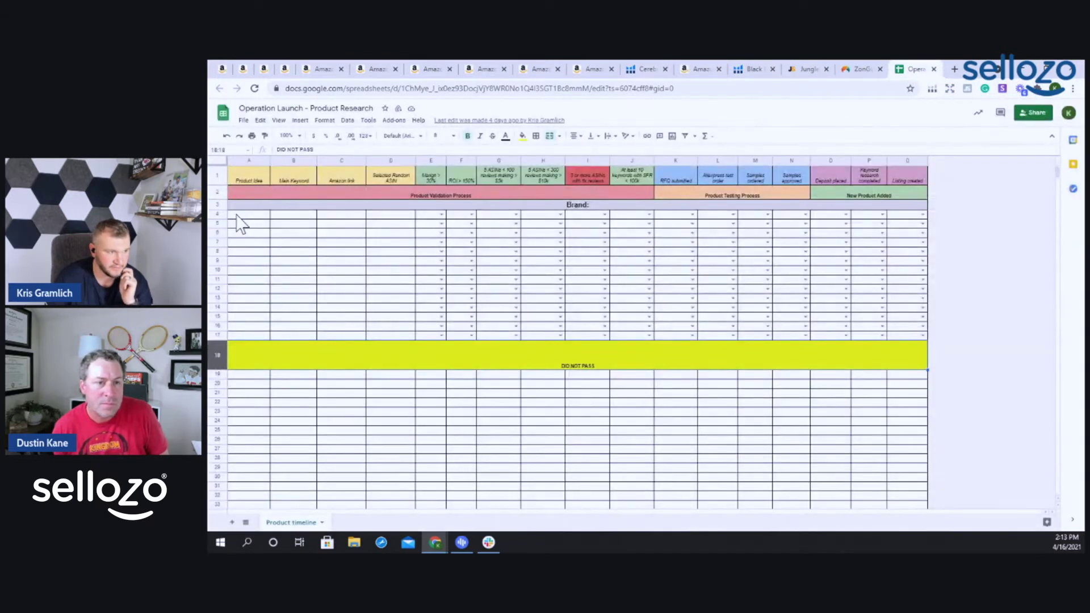
left_click(236, 215)
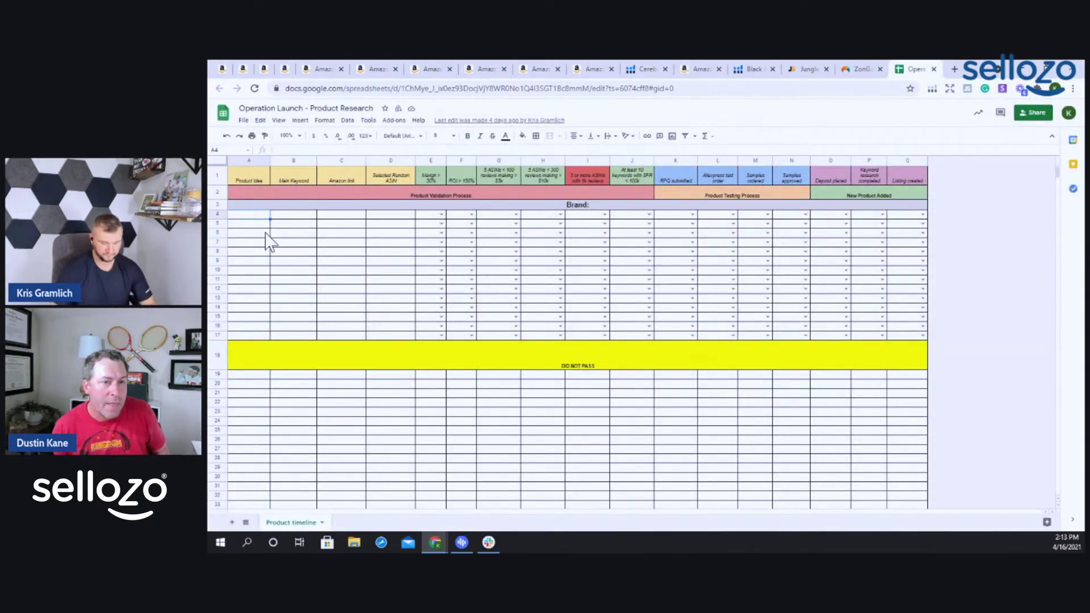
left_click(290, 217)
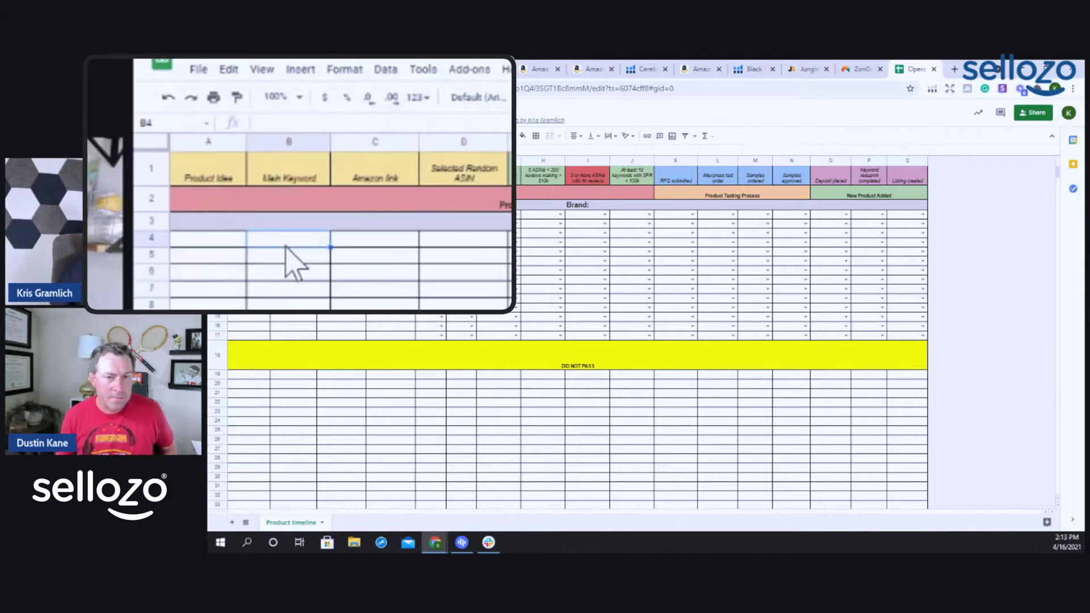
left_click(215, 243)
type("dried flowers for resin")
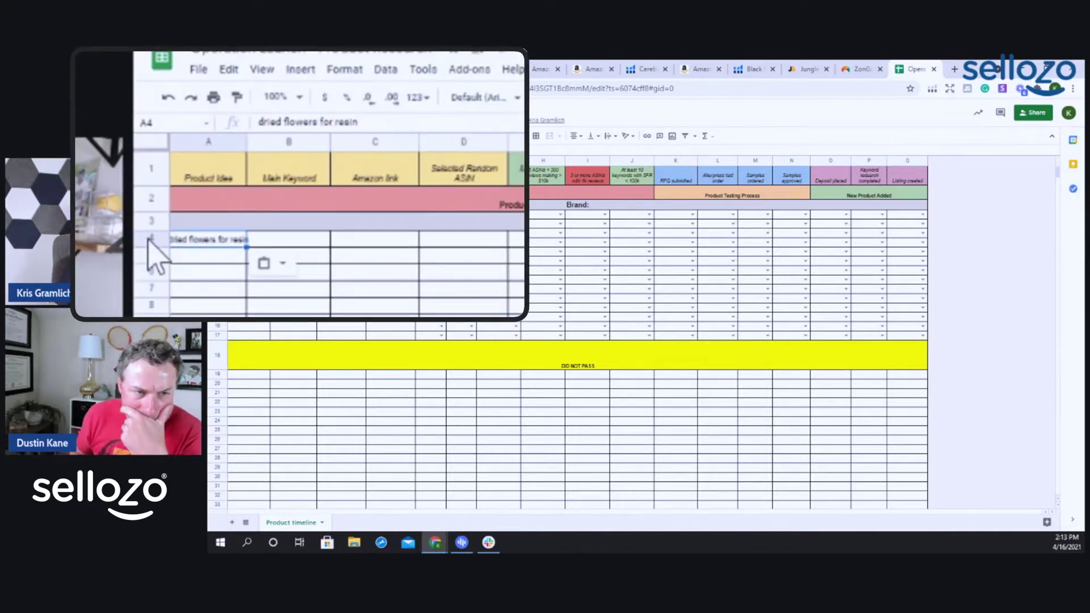
left_click(249, 261)
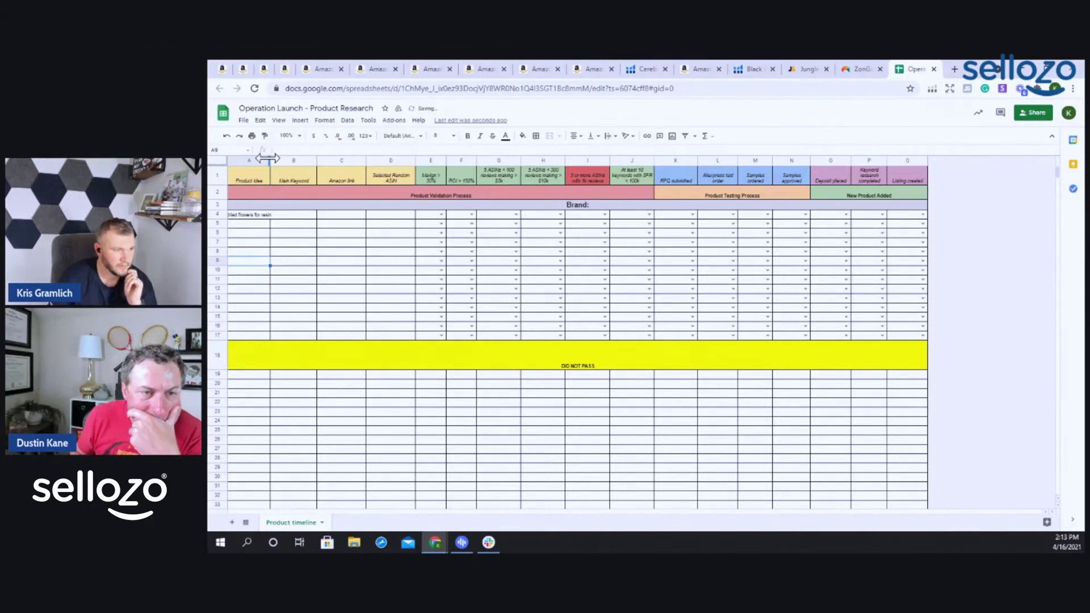
double_click(267, 161)
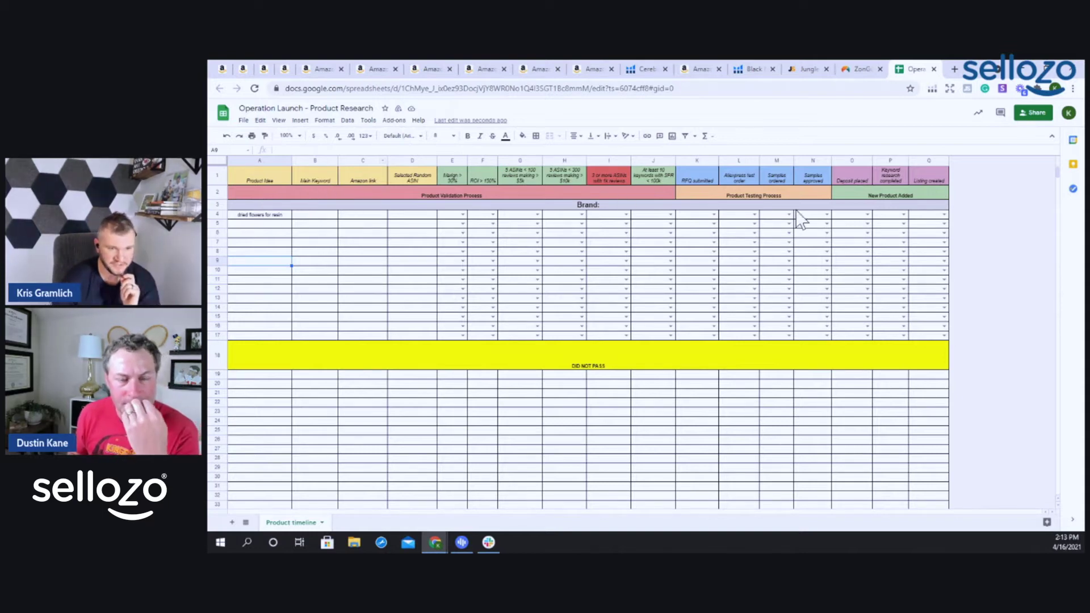
left_click(582, 215)
left_click(539, 215)
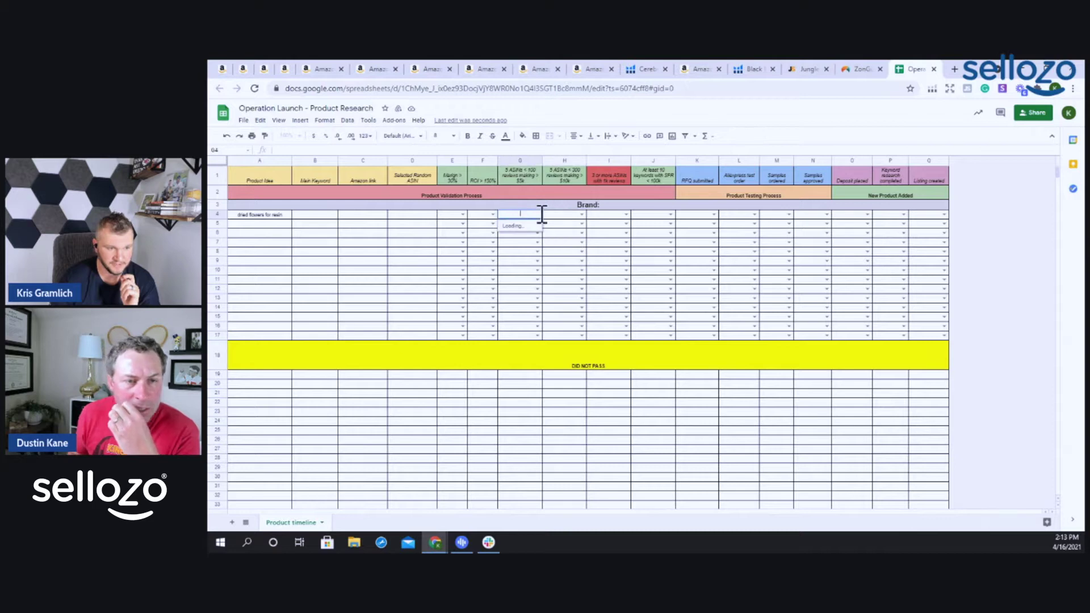
left_click(488, 217)
left_click(463, 214)
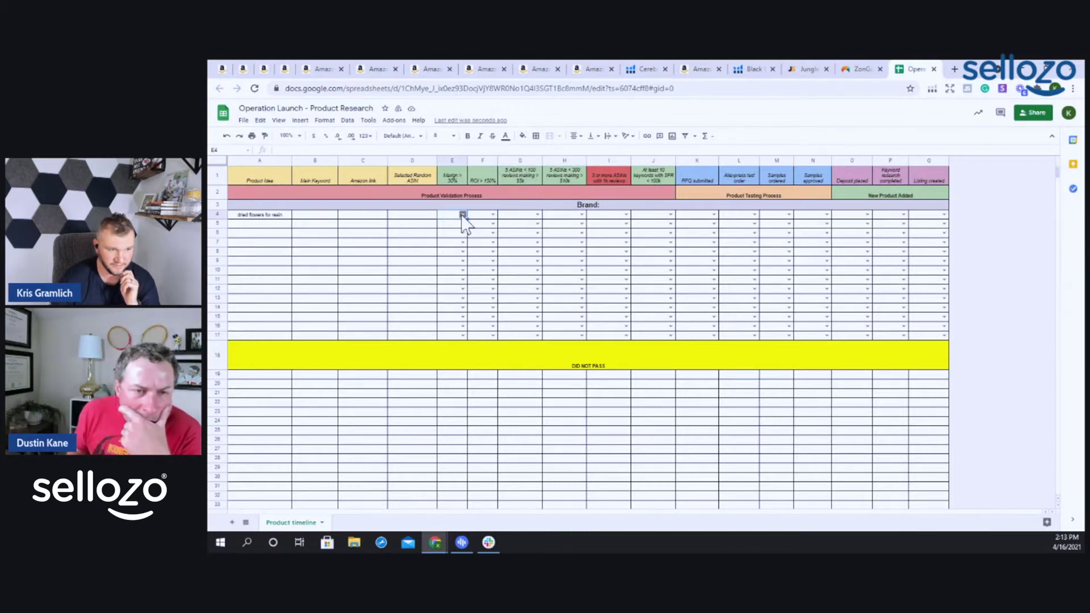
left_click(503, 214)
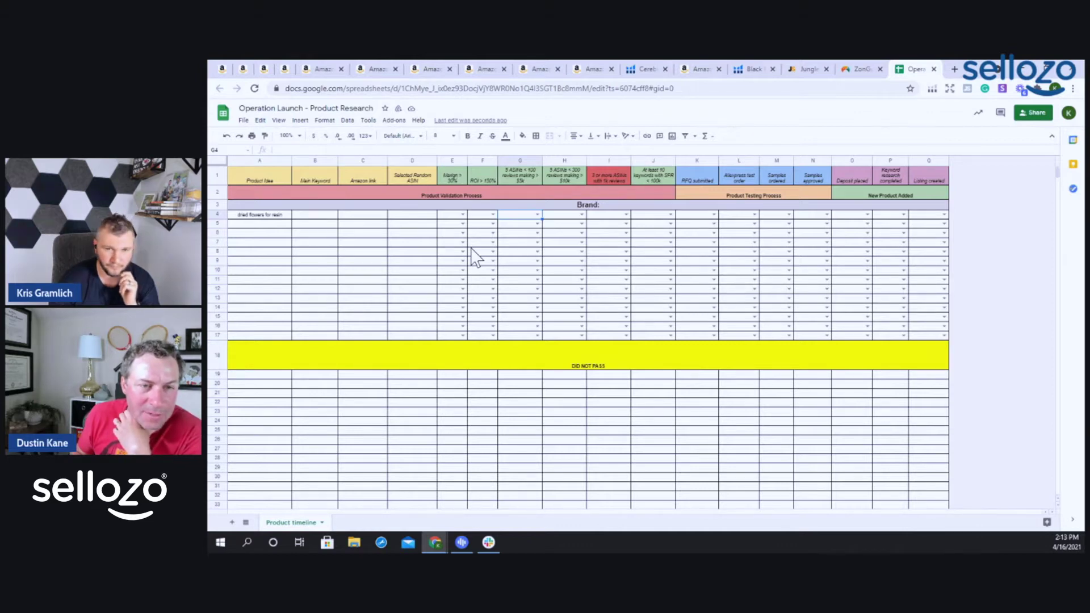
Step: Copy the web address of the 140 Pcs Dried Pressed Flowers listing on Amazon
left_click(590, 70)
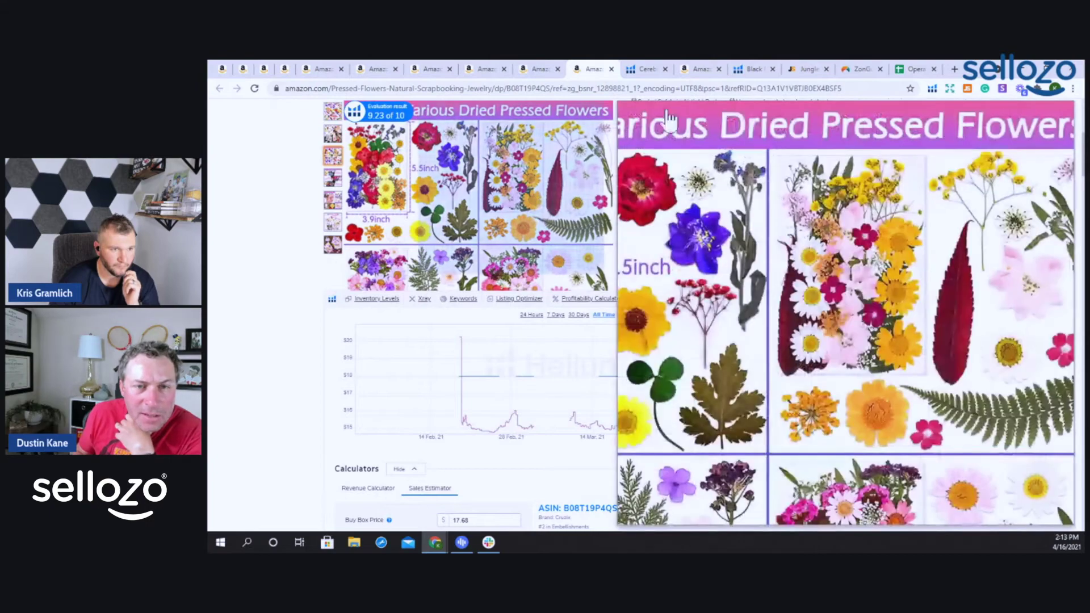
scroll(539, 204, "up", 6)
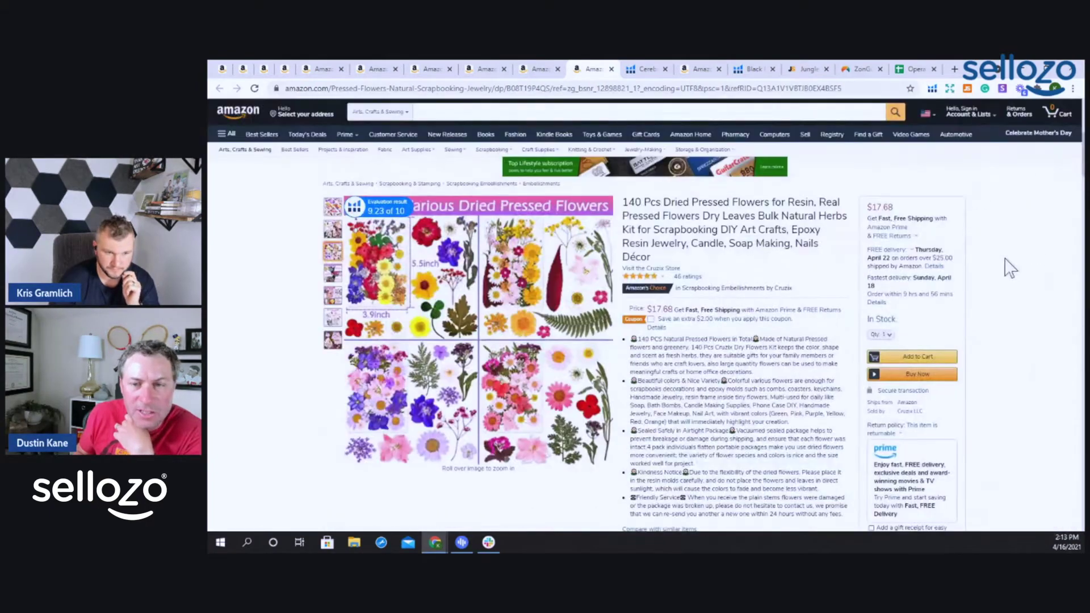
left_click(470, 89)
right_click(468, 89)
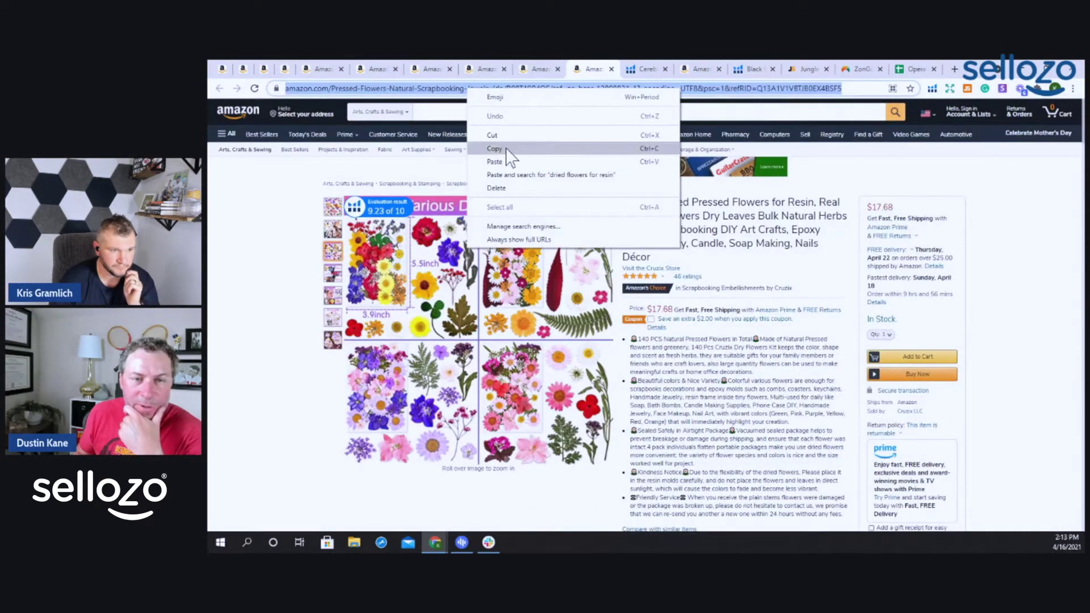
left_click(495, 149)
Step: Insert the copied listing link in the Selected Random ASIN cell of the spreadsheet's first product row, with the text "Dried Flowers for Resin"
left_click(912, 69)
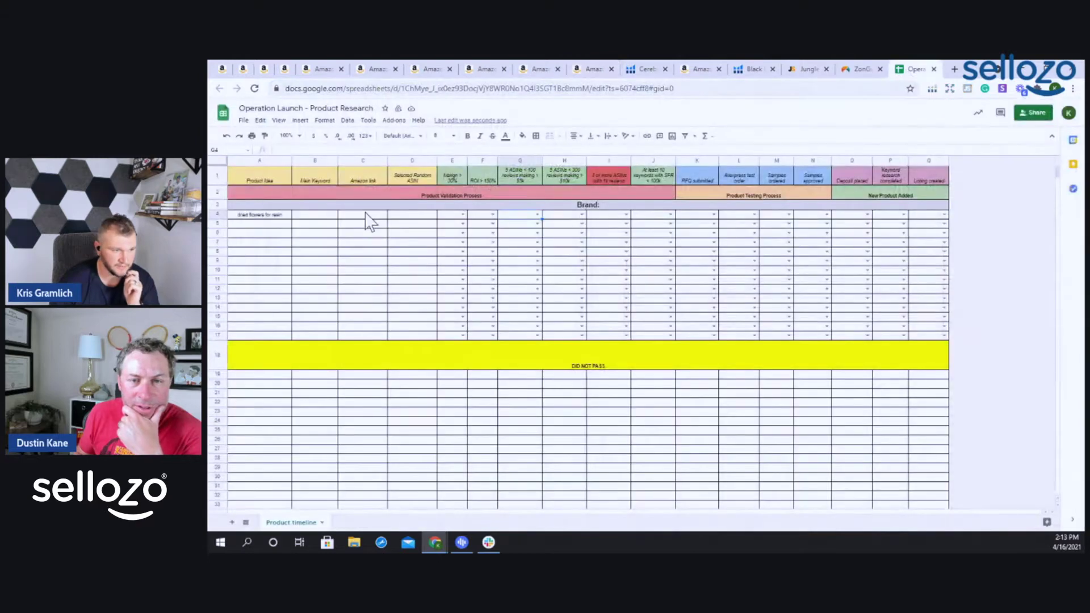
left_click(412, 214)
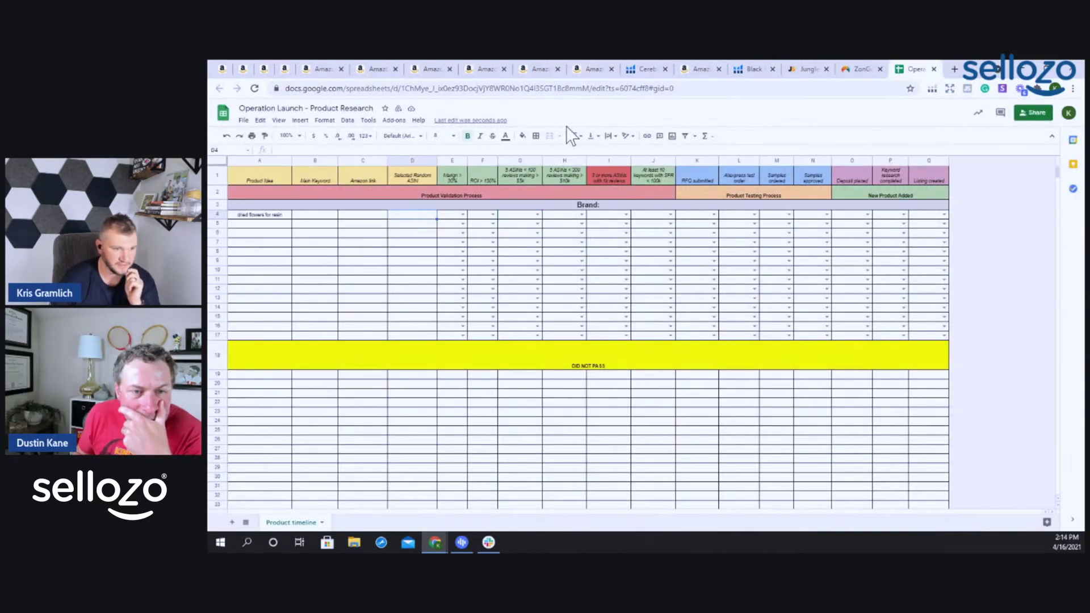
left_click(299, 121)
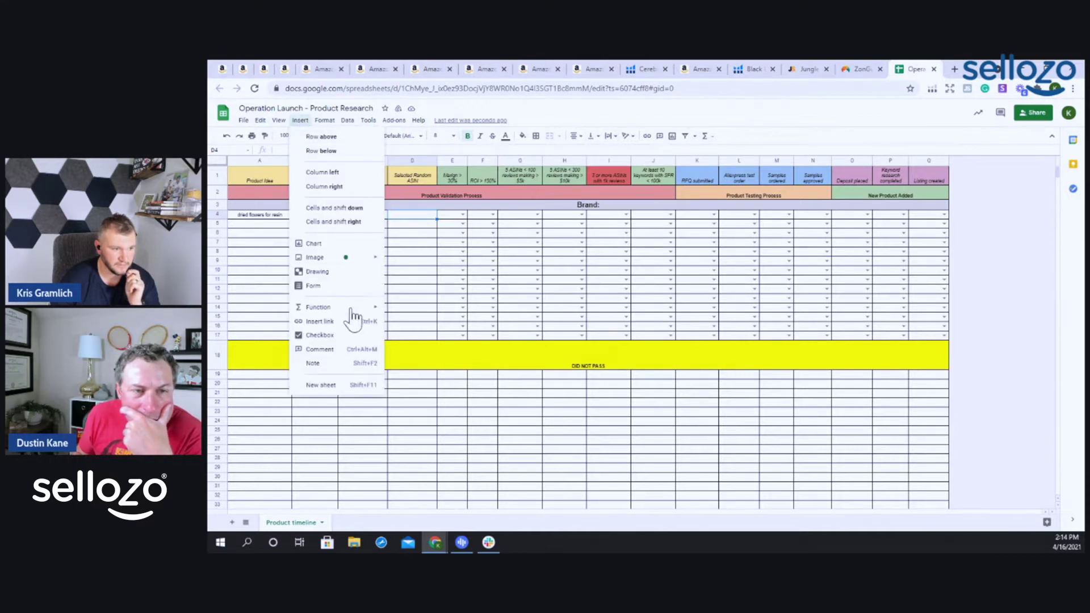
left_click(341, 322)
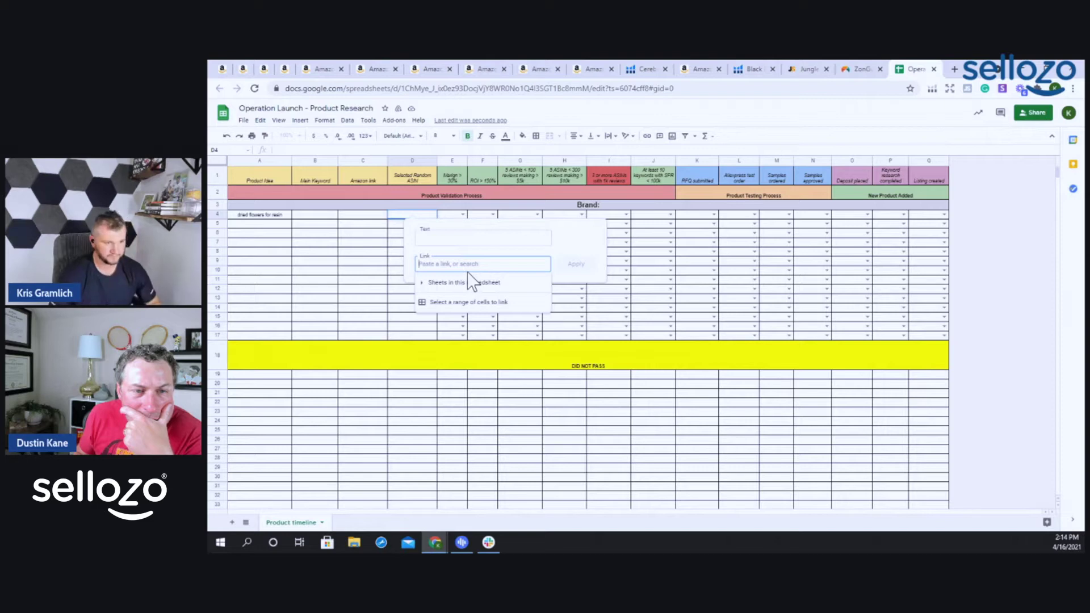
key("ctrl+v")
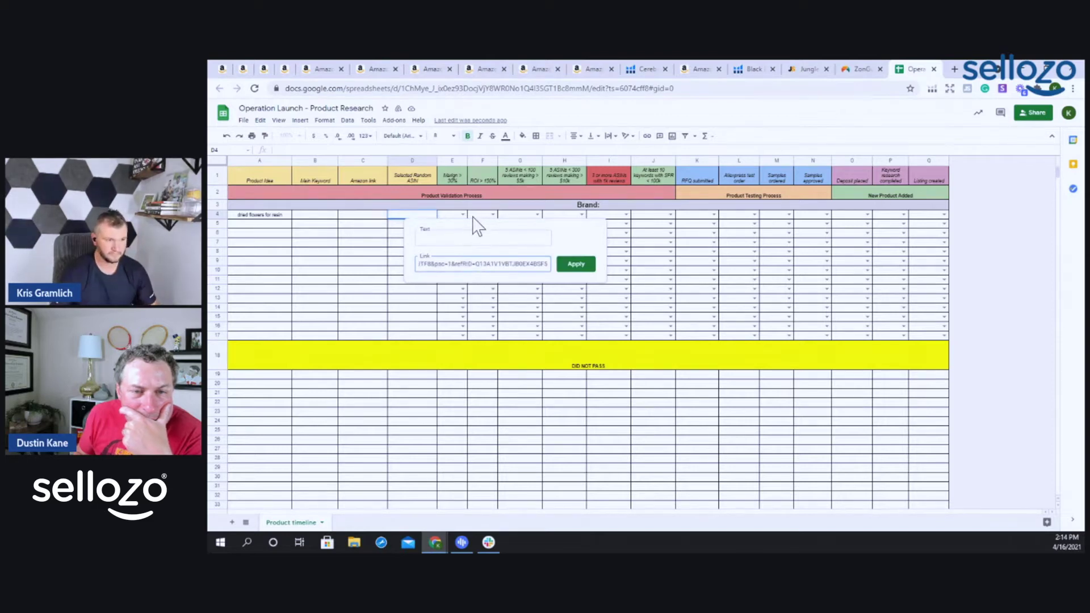
left_click(450, 240)
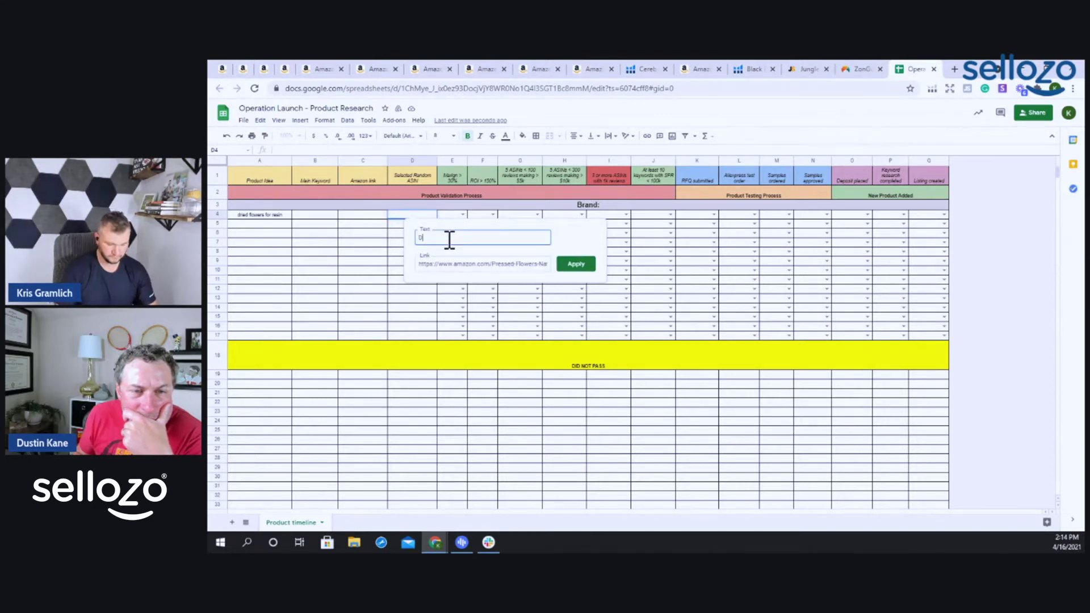
type("Dried Flowers for Resin")
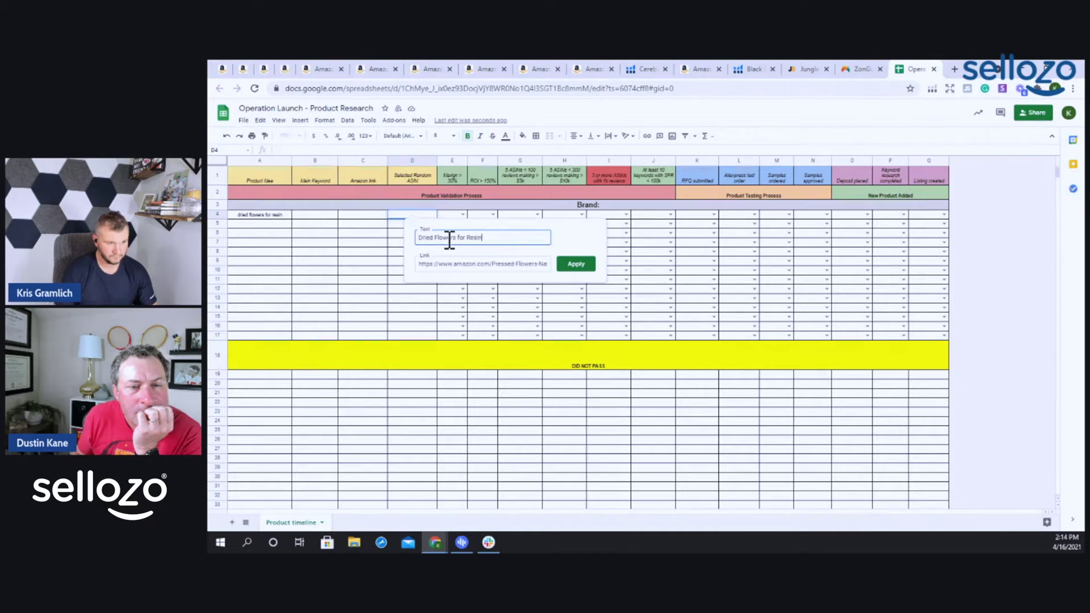
key("Return")
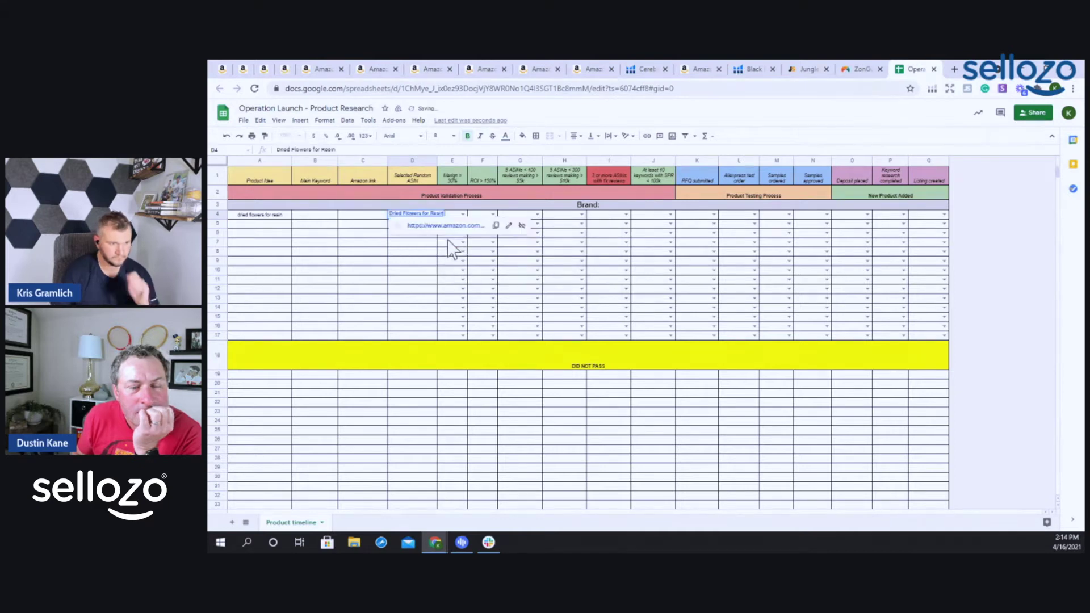
left_click(376, 234)
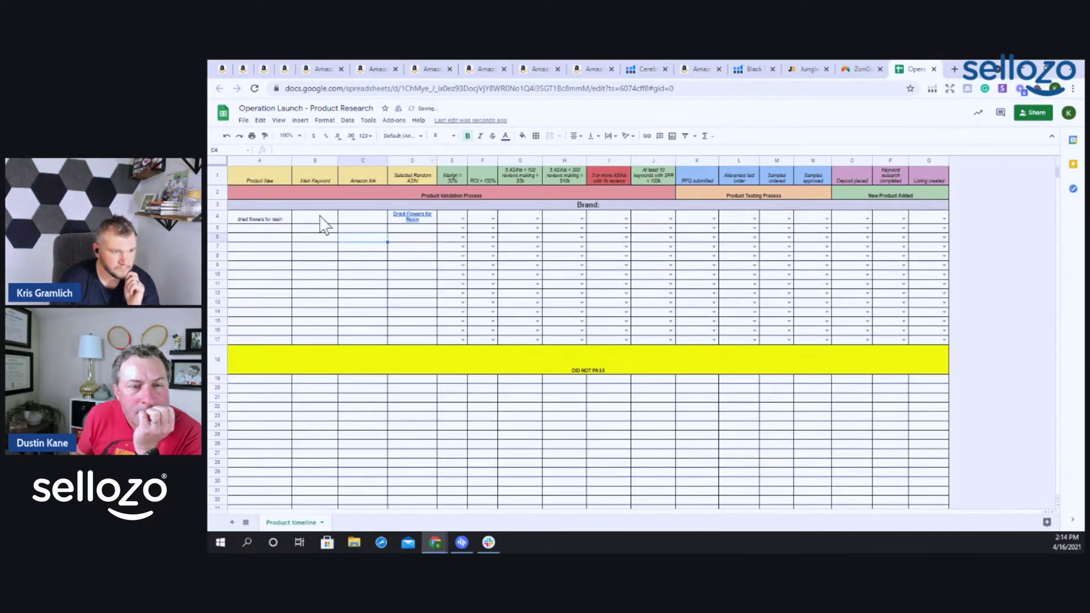
left_click(594, 67)
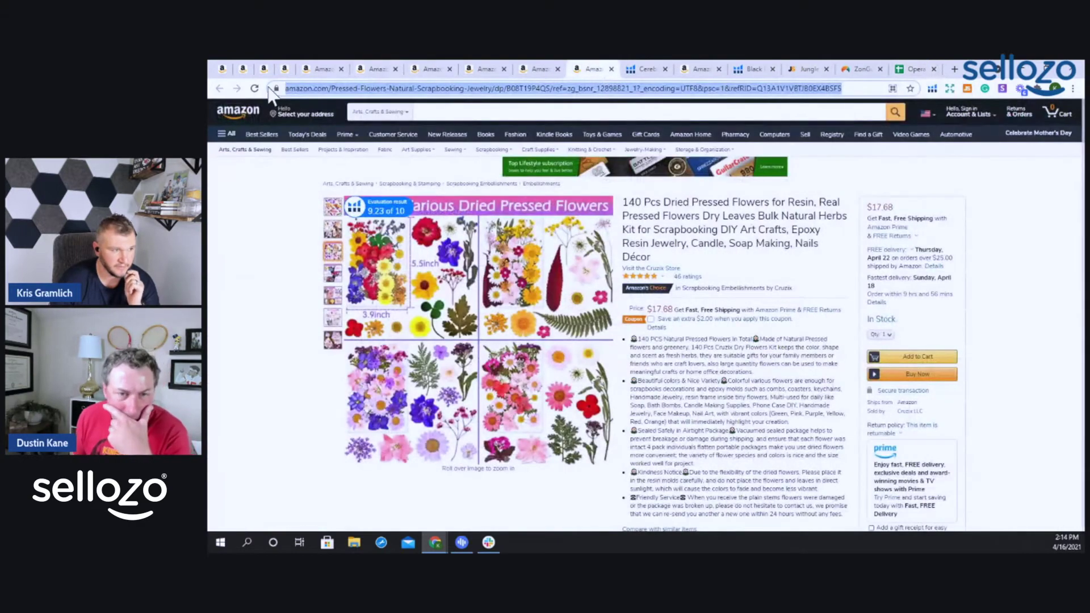
left_click(541, 67)
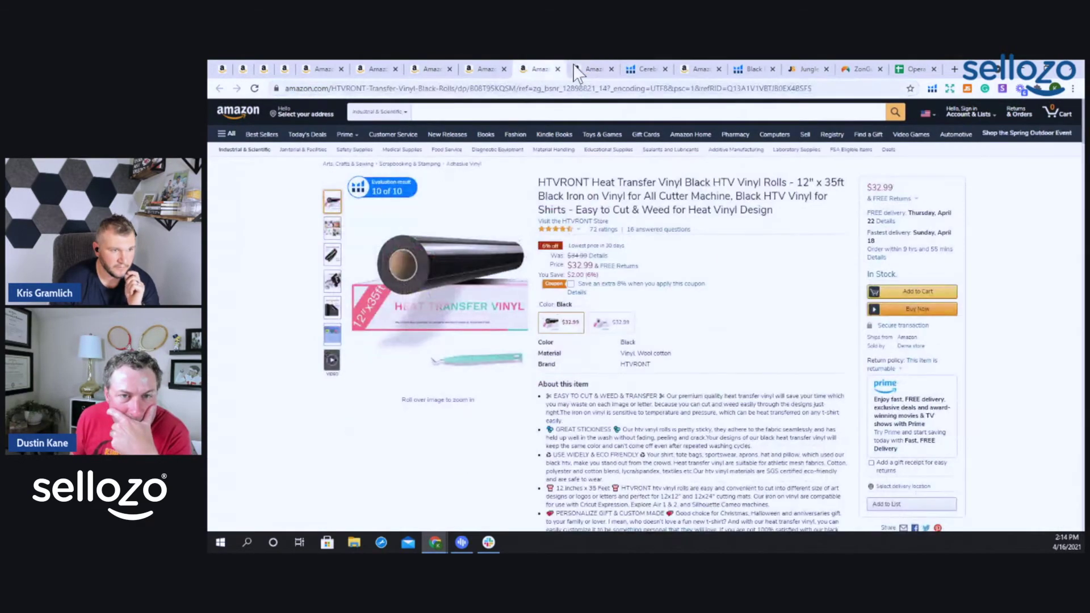
left_click(577, 66)
left_click(486, 69)
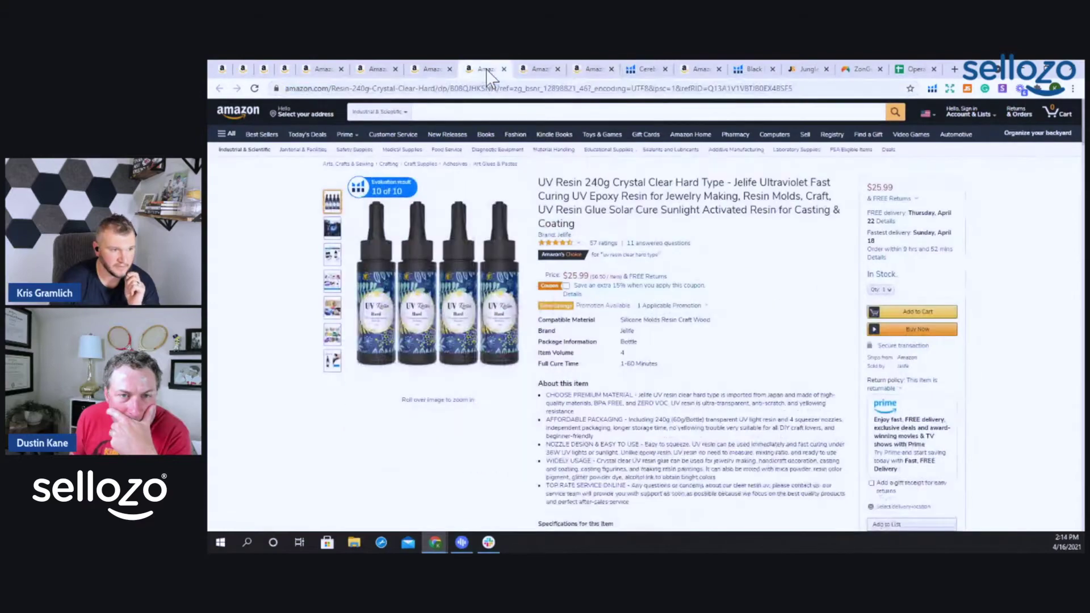
left_click(423, 69)
left_click(319, 65)
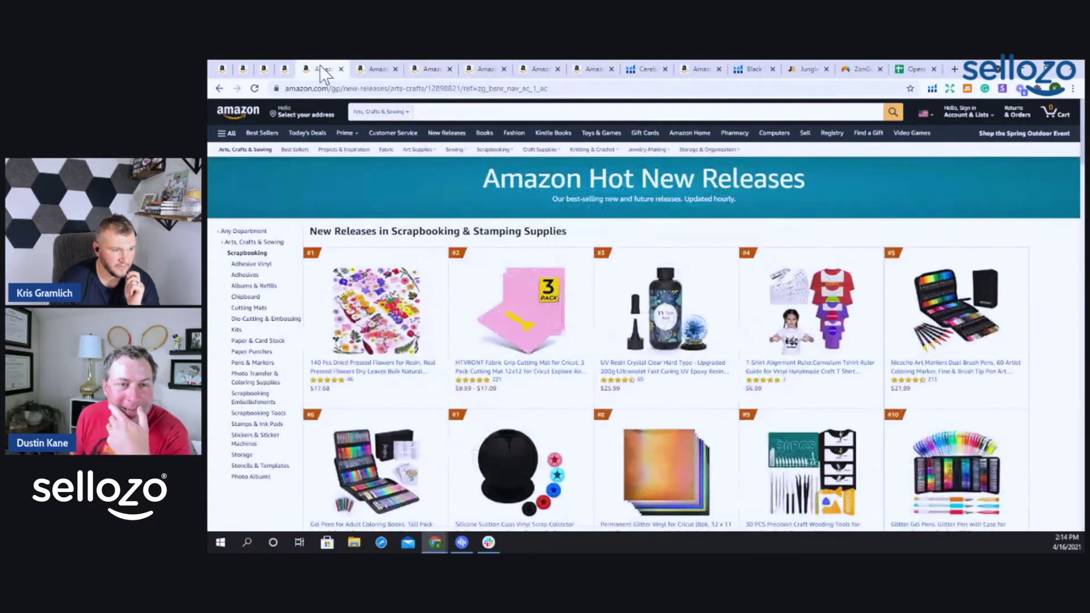
left_click(377, 68)
left_click(590, 67)
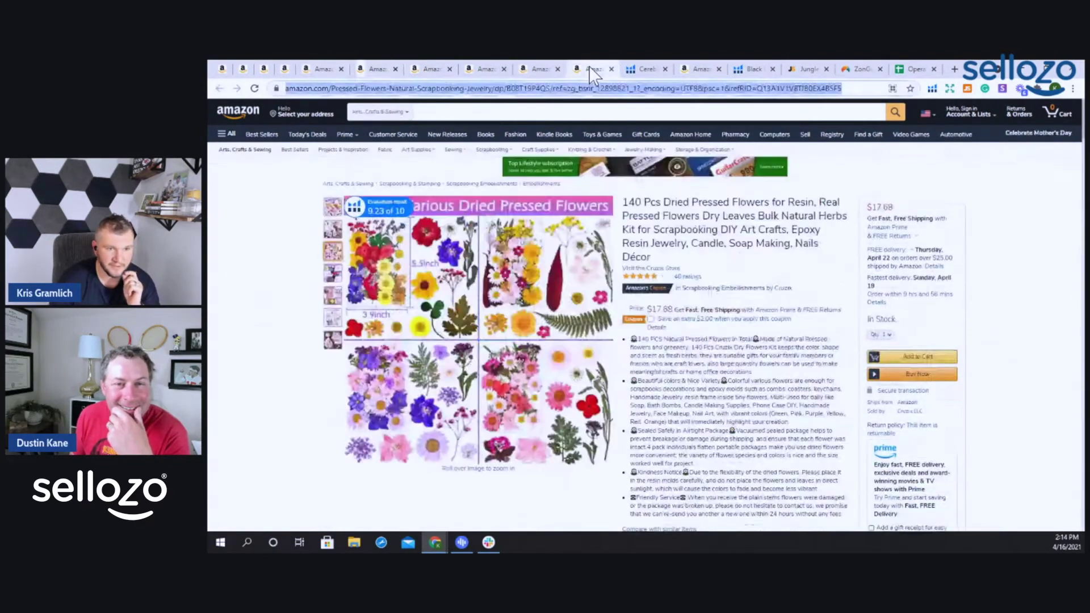
Step: Copy the web address of Amazon's "dried flowers for resin" search results and close that page
left_click(706, 67)
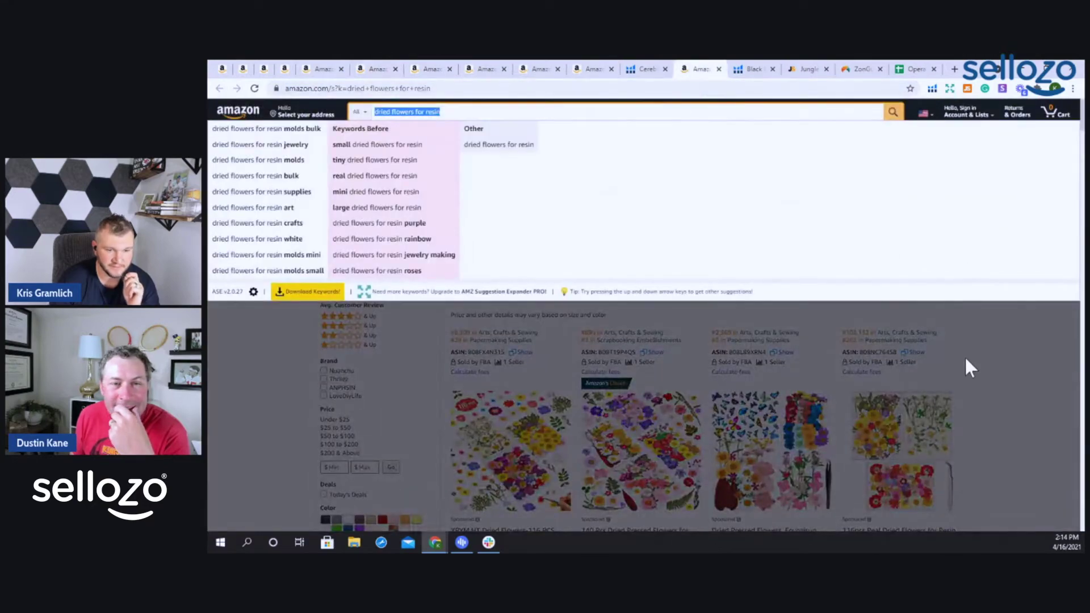
left_click(964, 356)
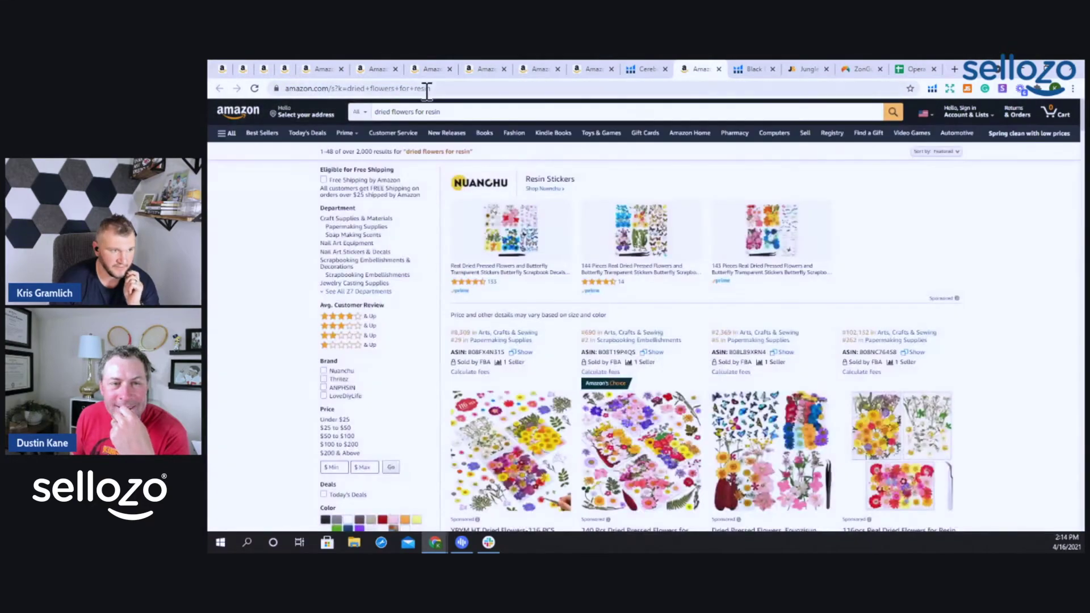
left_click(427, 89)
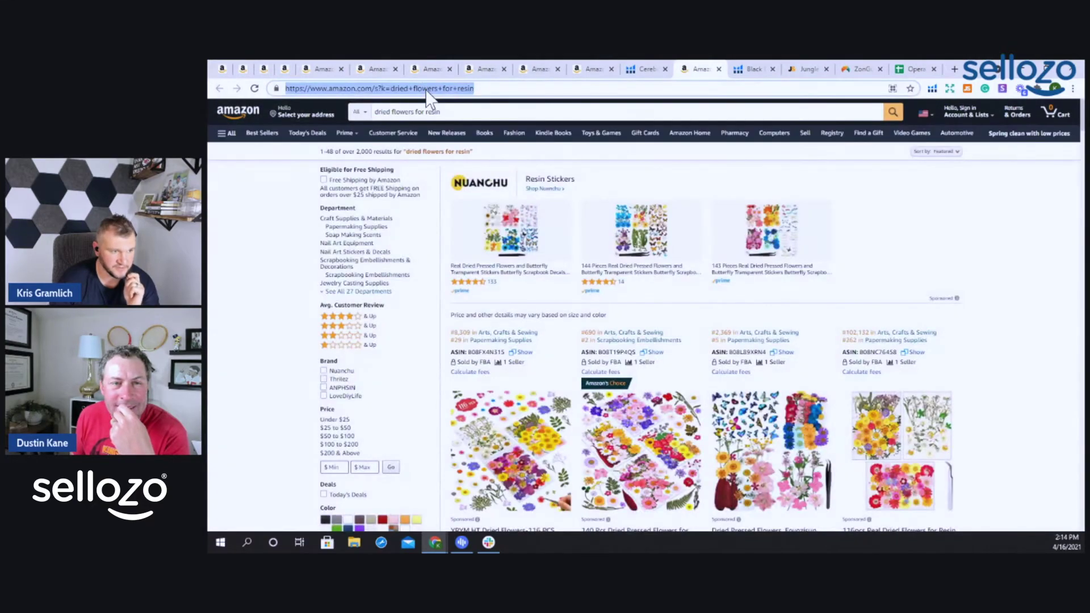
right_click(426, 90)
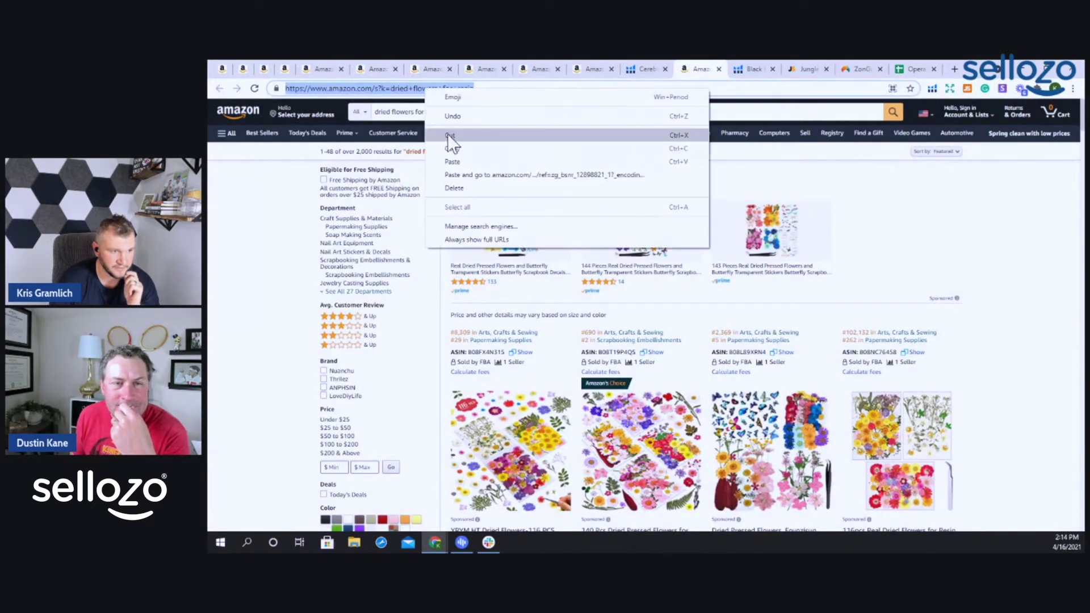
left_click(502, 148)
left_click(719, 69)
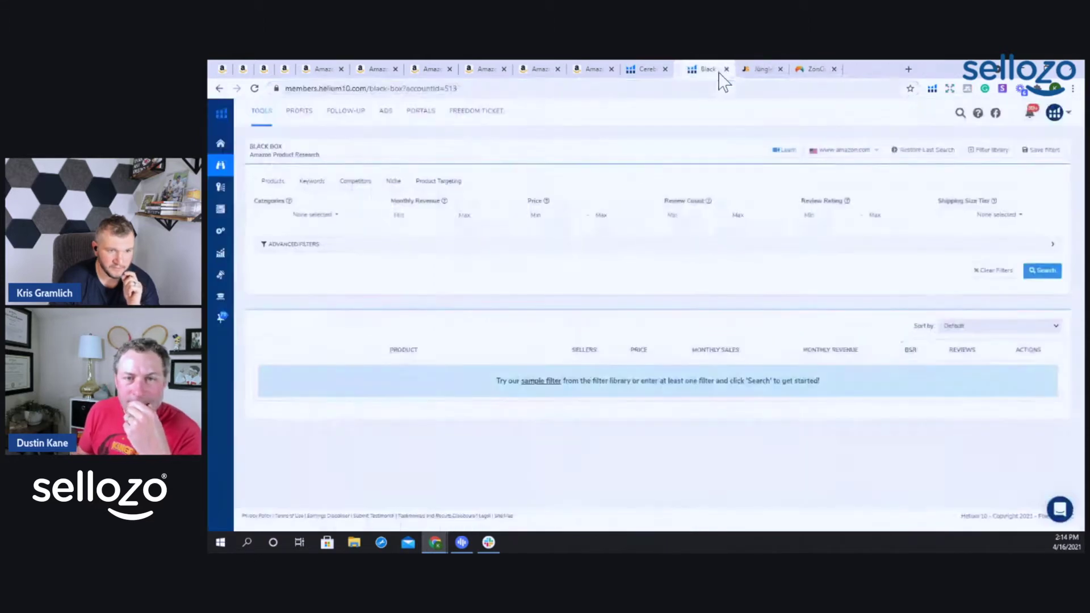
Step: Insert the copied Amazon search link in the Amazon link cell of the spreadsheet's first product row, with the text "Search results"
left_click(862, 70)
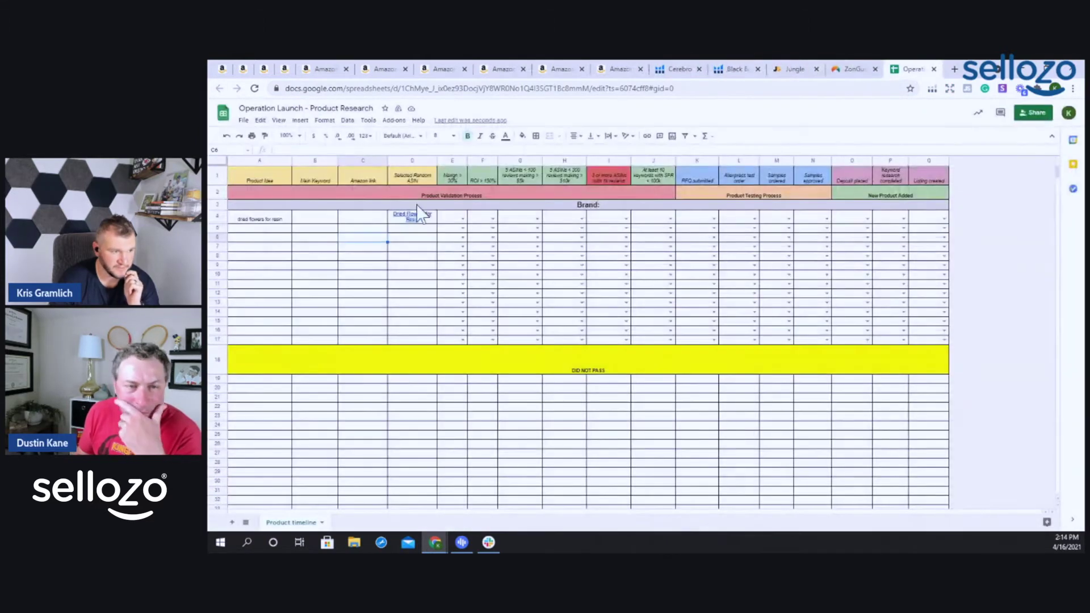
left_click(371, 219)
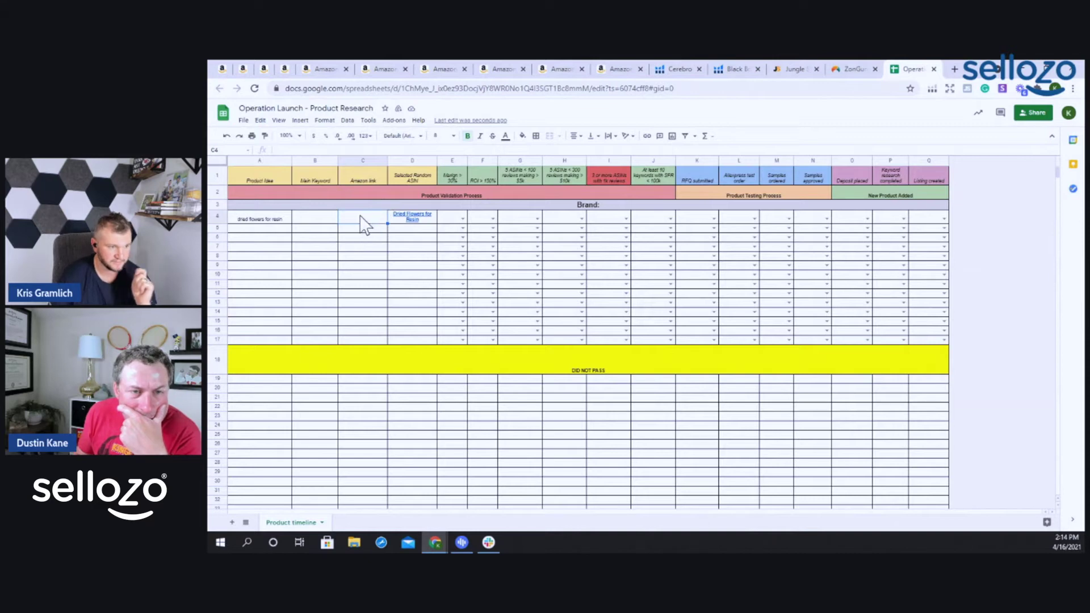
left_click(301, 121)
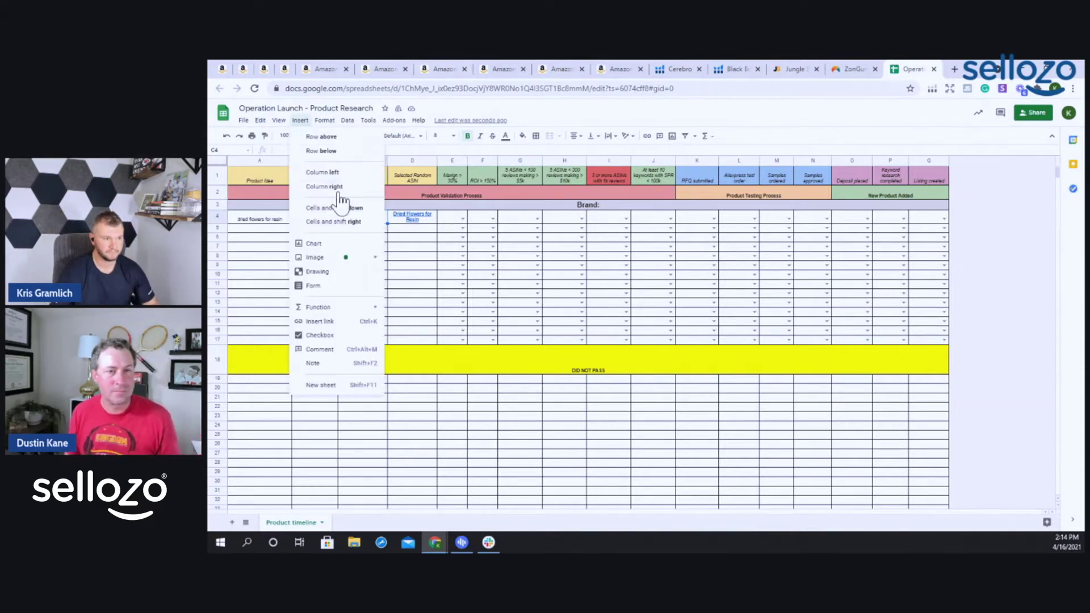
left_click(328, 321)
key("ctrl+v")
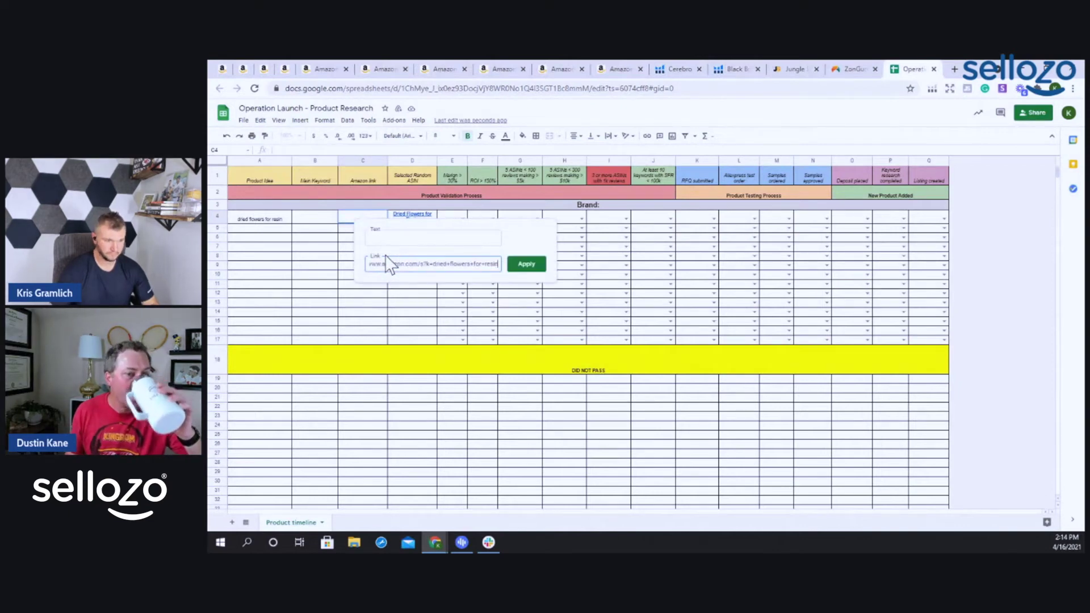
left_click(392, 238)
type("Search resu")
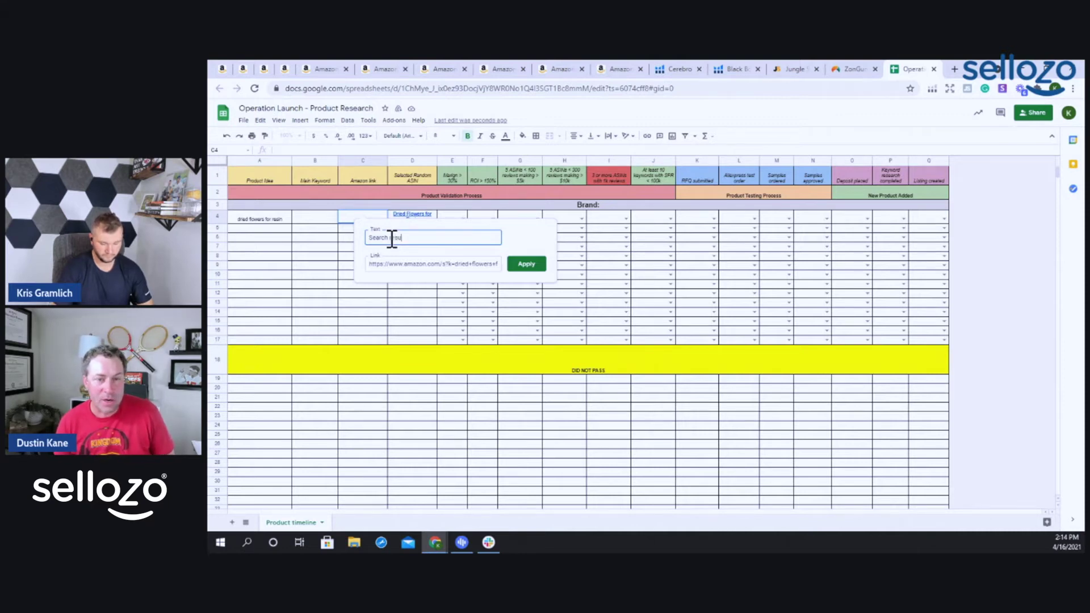
type("lts")
key("Return")
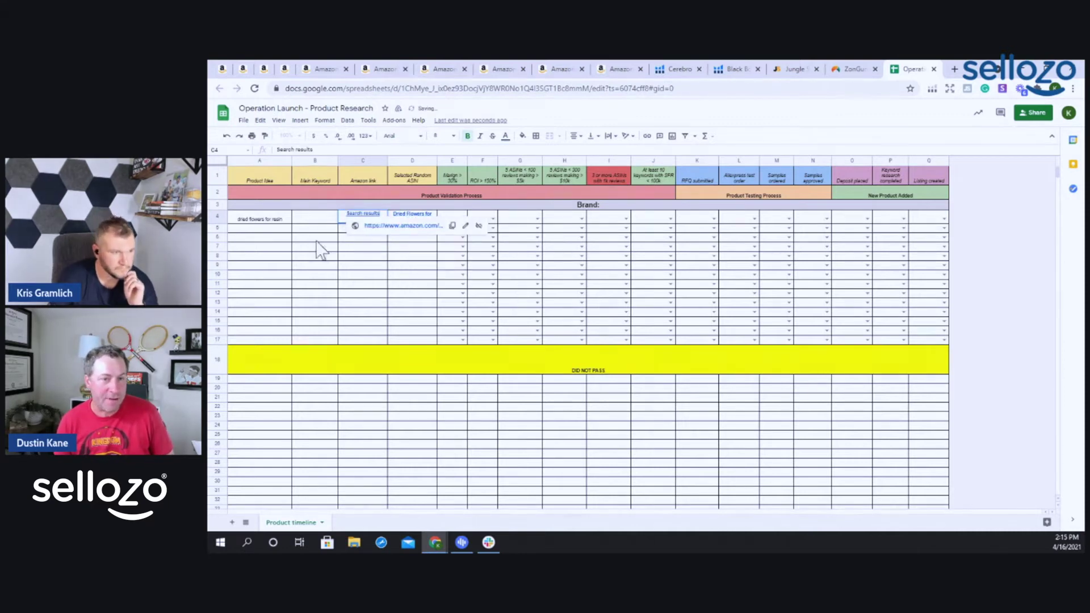
Step: Copy "dried flowers for resin" from the Product Idea cell into the Main Keyword cell of the same row
left_click(310, 219)
left_click(271, 223)
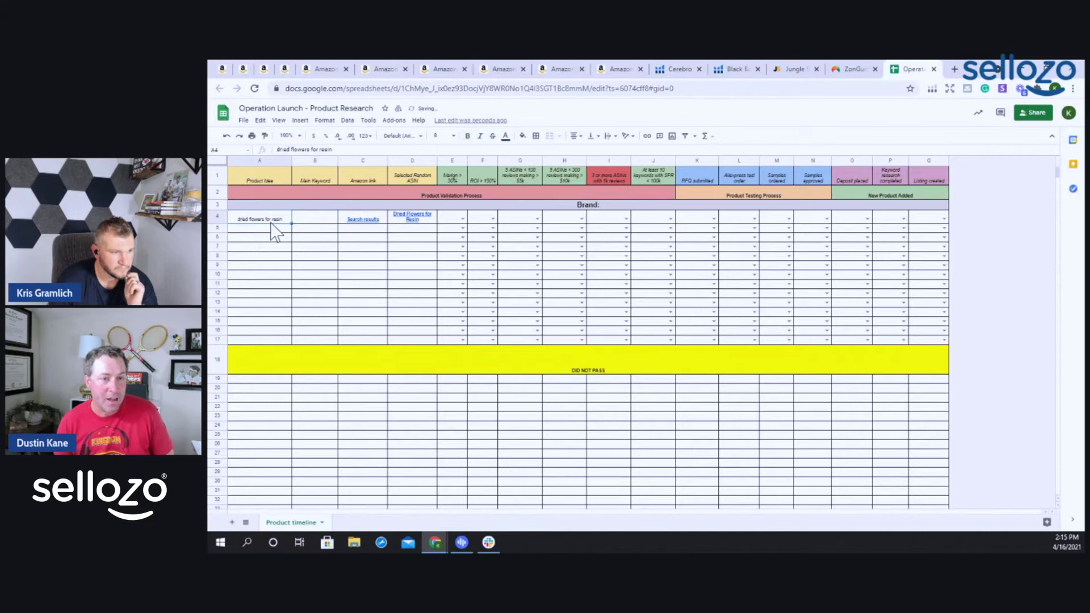
key("ctrl+c")
key("Right")
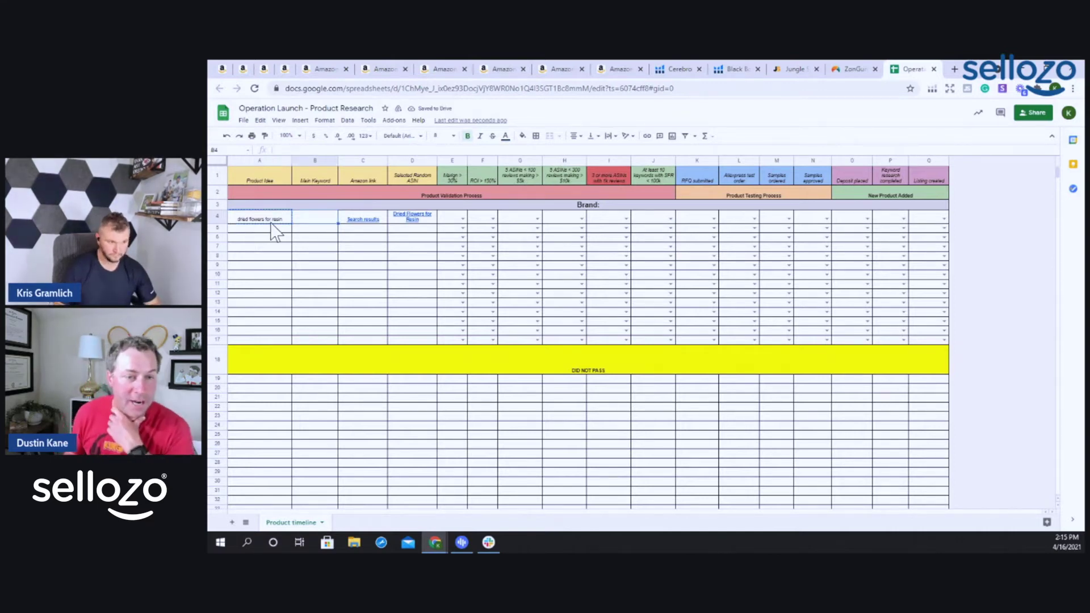
key("ctrl+v")
left_click(234, 228)
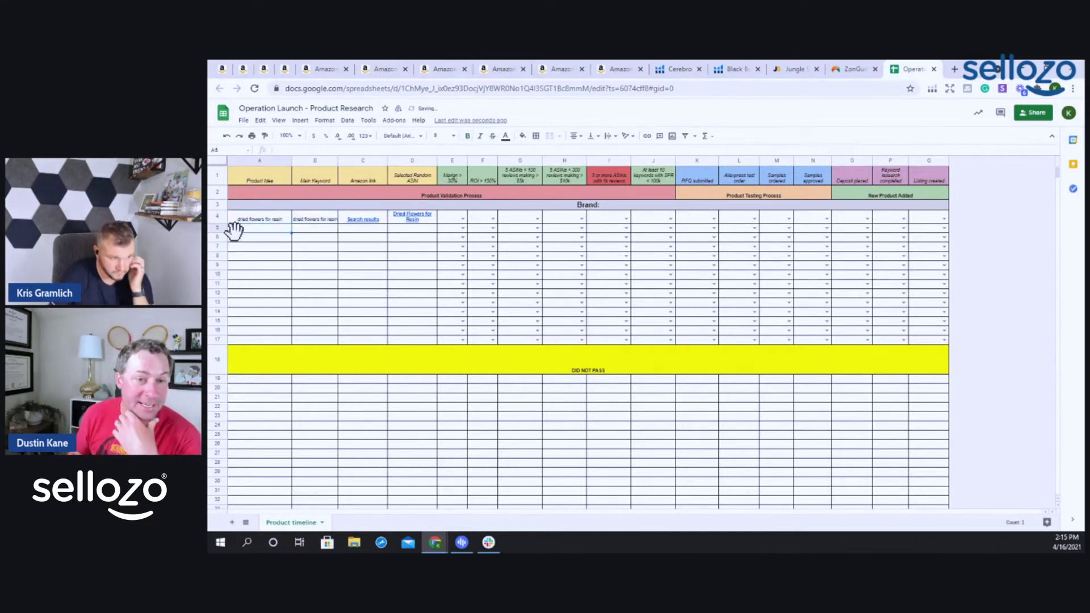
Step: Close the 140 Pcs Dried Pressed Flowers listing and bring up the HTVRONT Heat Transfer Vinyl listing
left_click(610, 69)
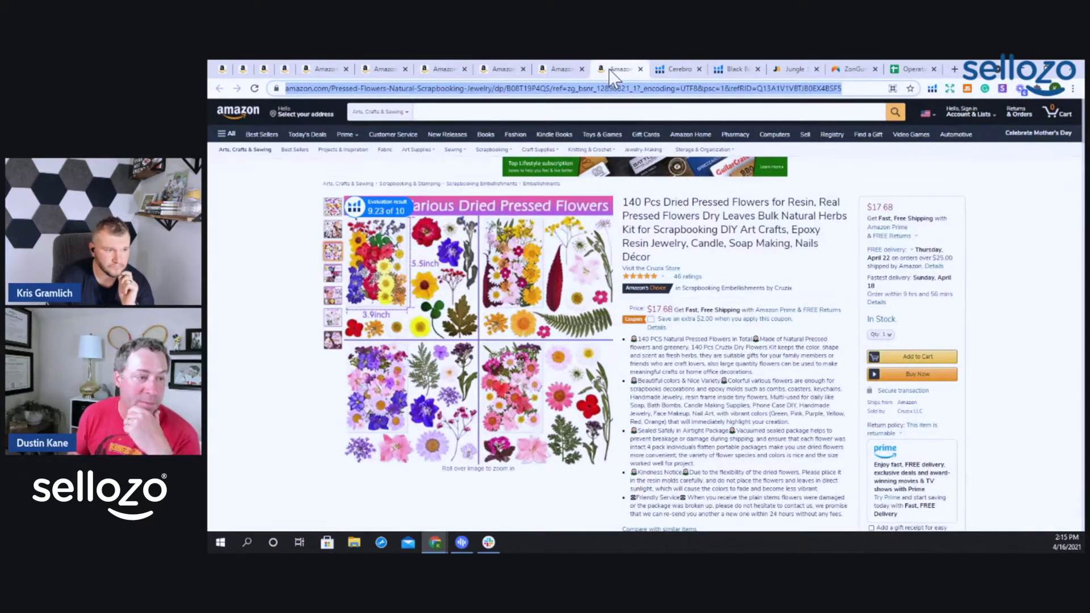
left_click(639, 70)
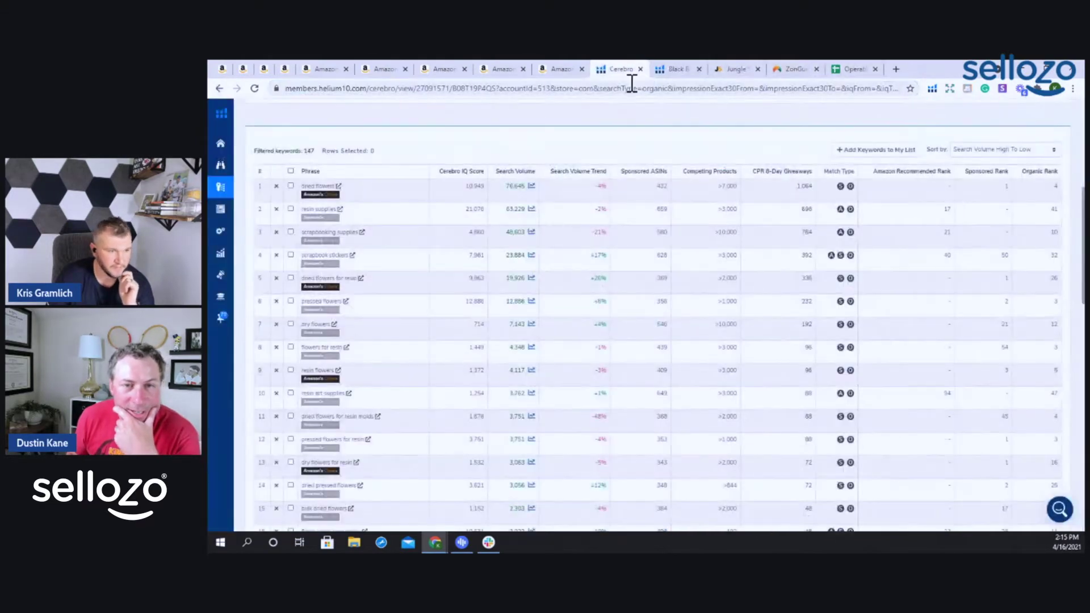
left_click(570, 69)
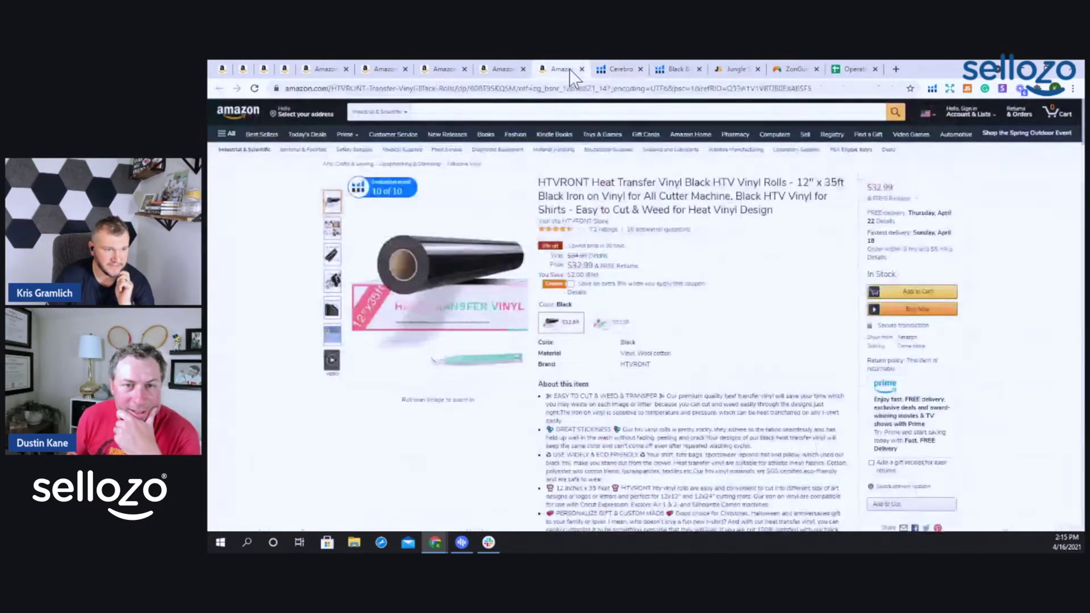
Step: Move the product research spreadsheet's browser tab directly after the Cerebro tab and close the Cerebro page
left_click(850, 69)
left_click(325, 255)
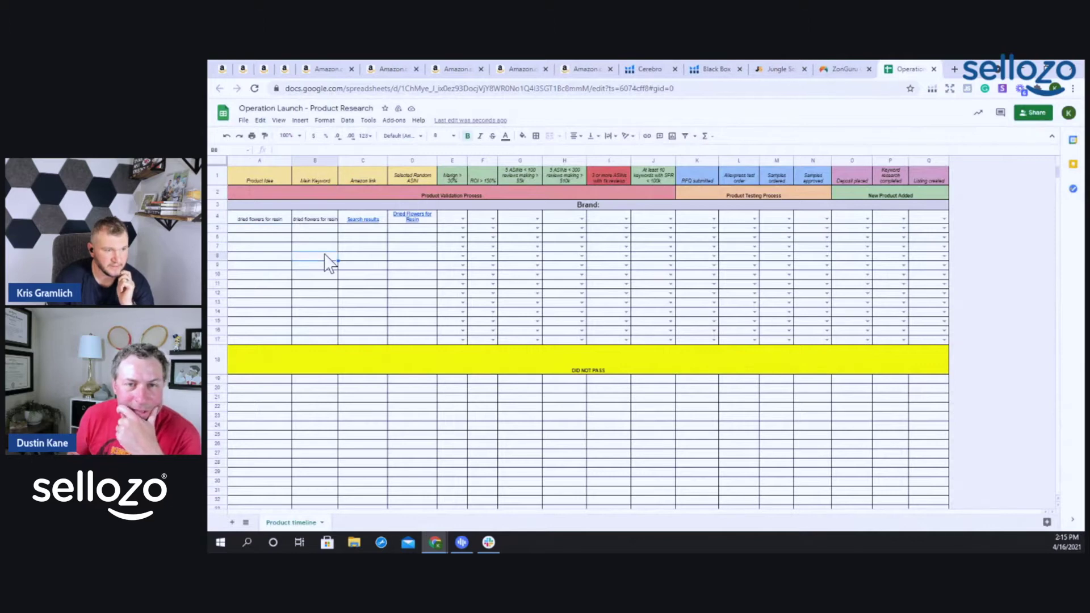
key("Right")
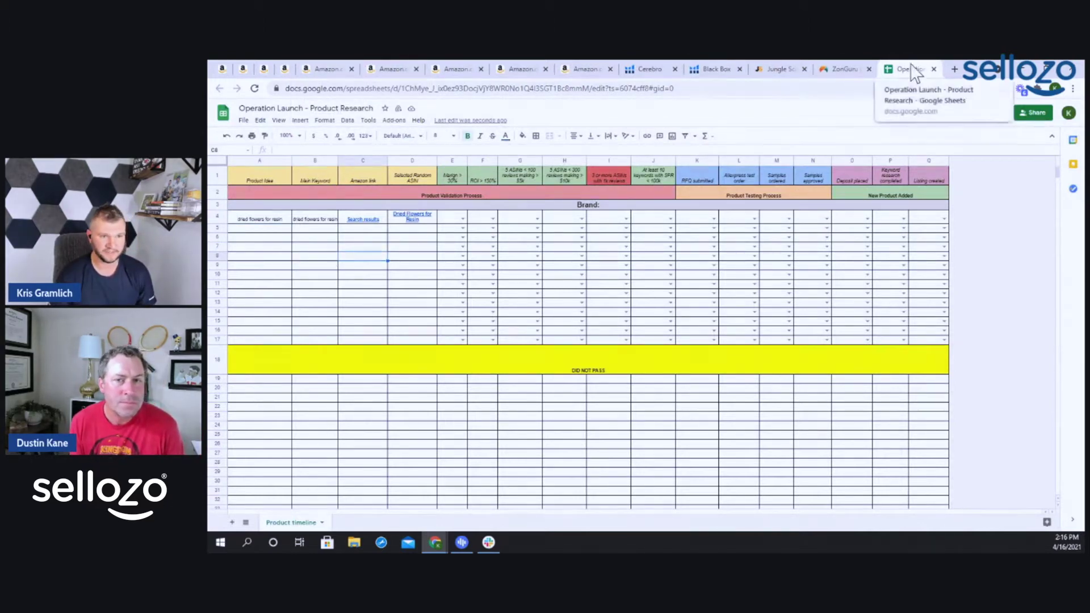
left_click_drag(915, 67, 671, 73)
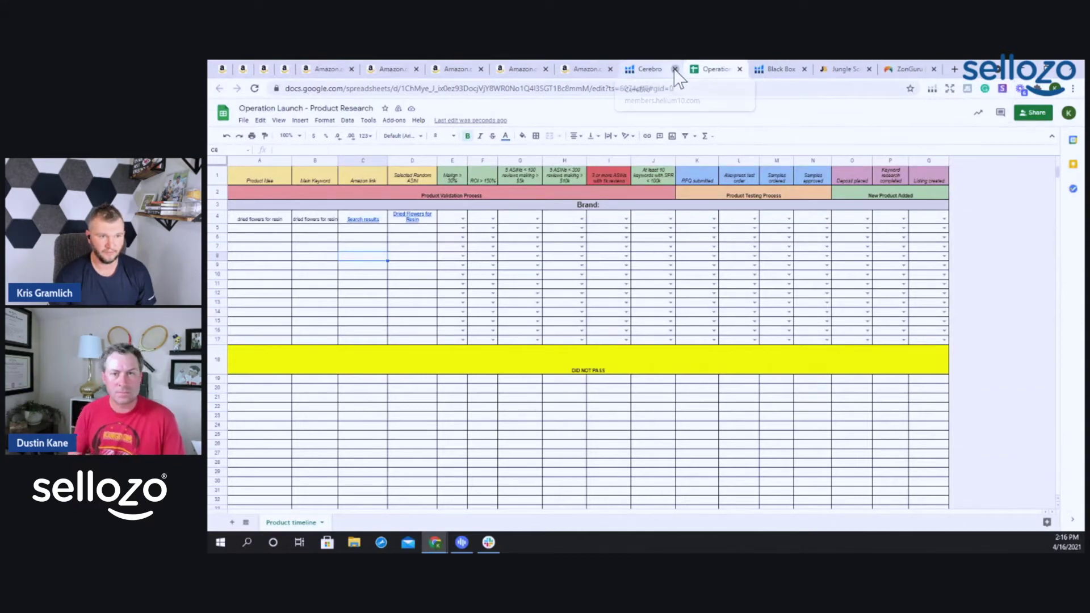
left_click(675, 68)
Step: On the HTVRONT Heat Transfer Vinyl listing, examine the bullet points, ratings and the all-time history chart
left_click(587, 70)
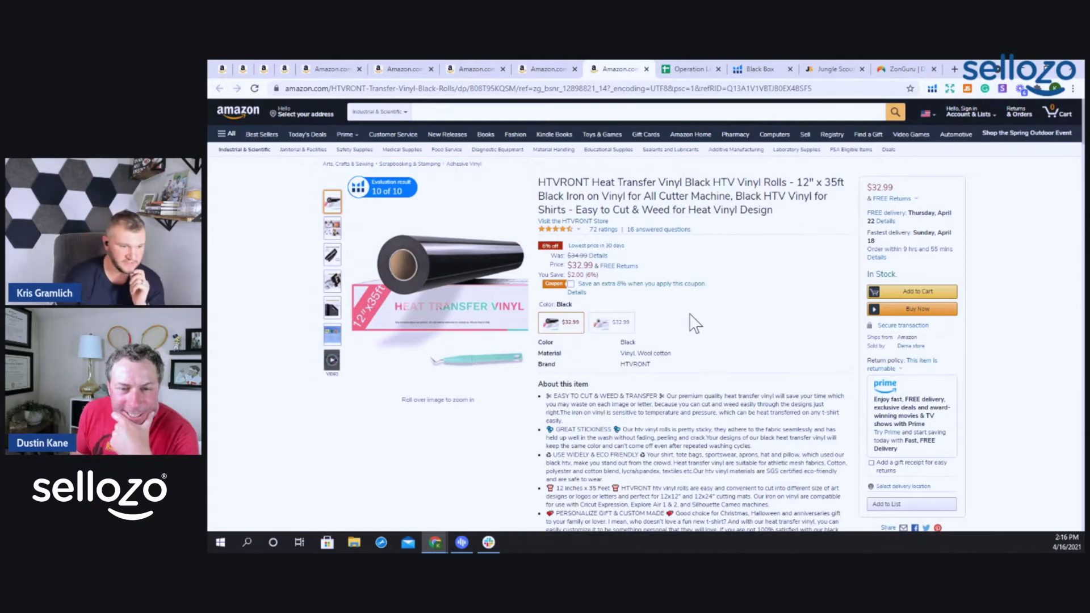
scroll(735, 318, "down", 5)
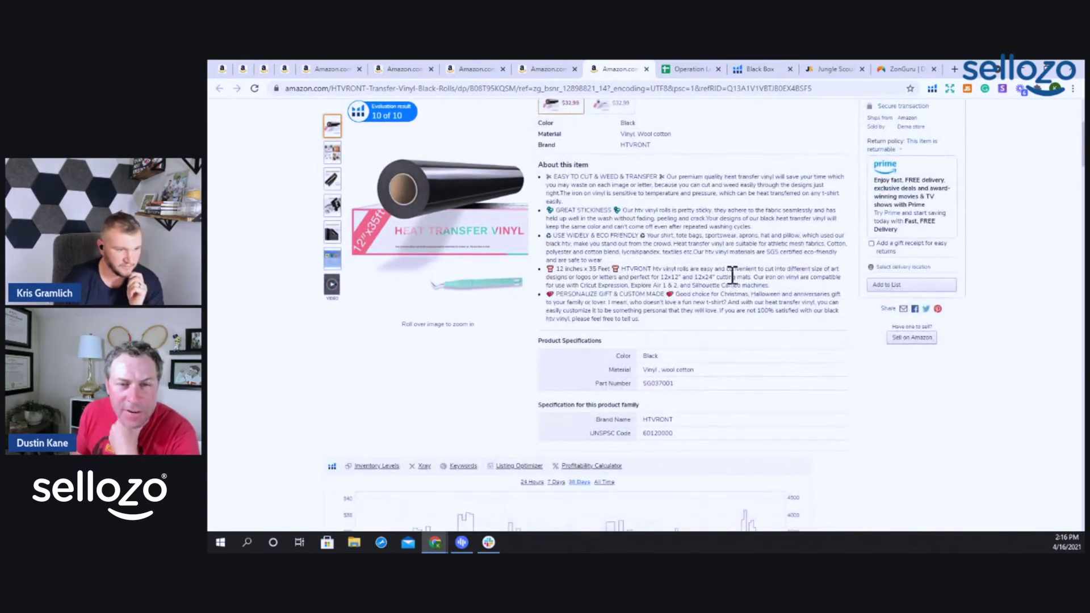
scroll(778, 279, "up", 5)
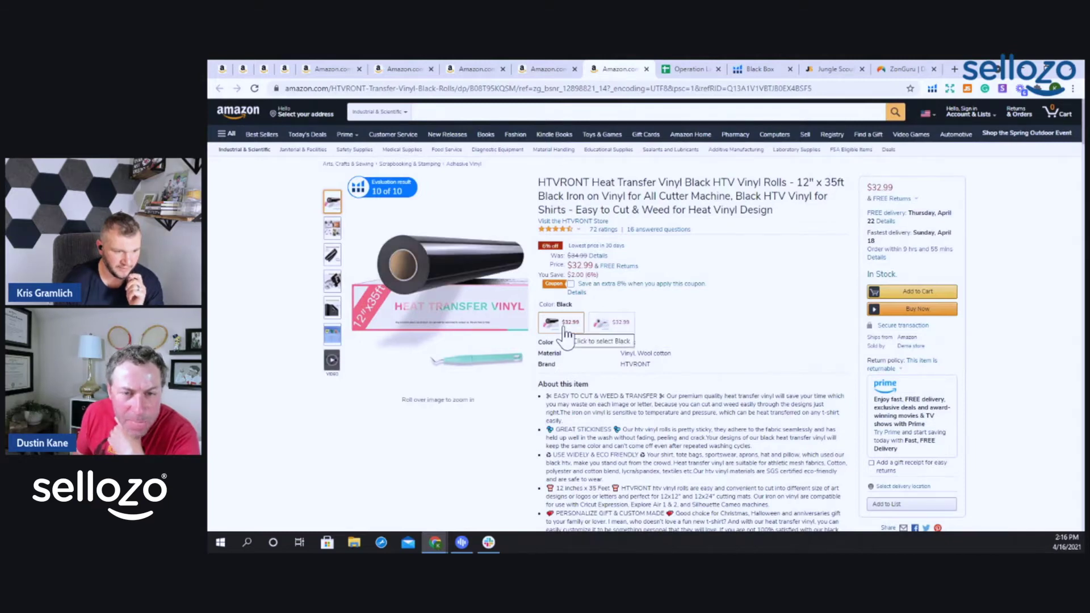
scroll(705, 316, "down", 6)
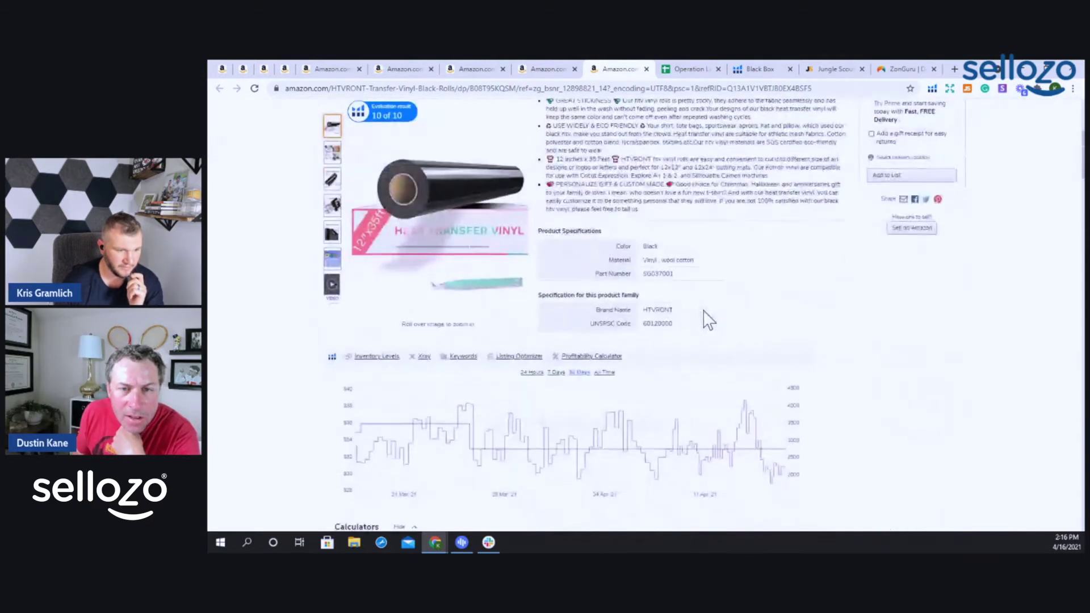
left_click(600, 373)
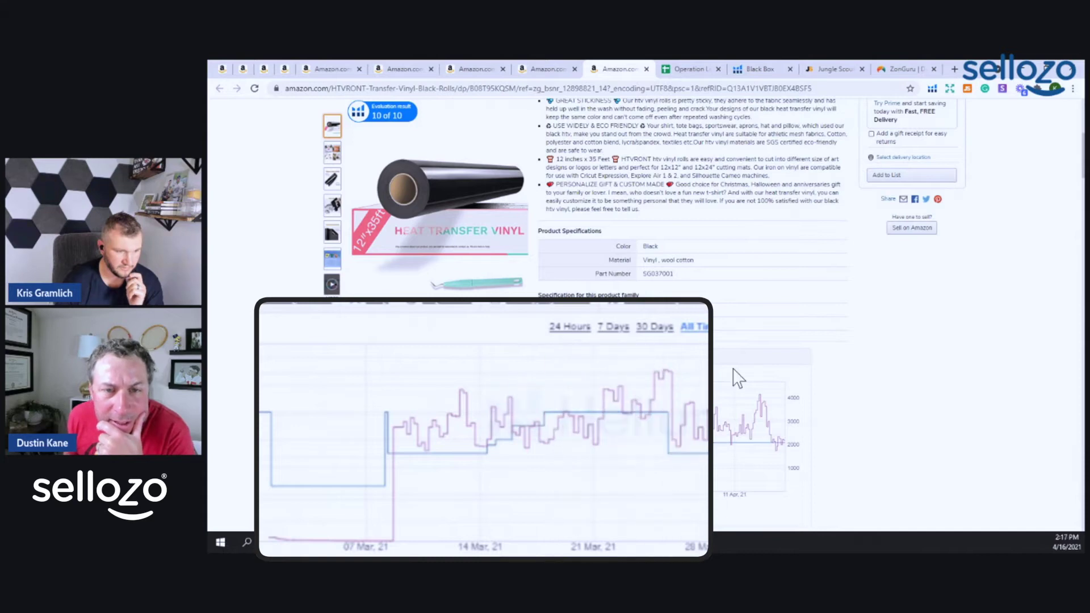
scroll(737, 378, "up", 1)
scroll(737, 378, "up", 5)
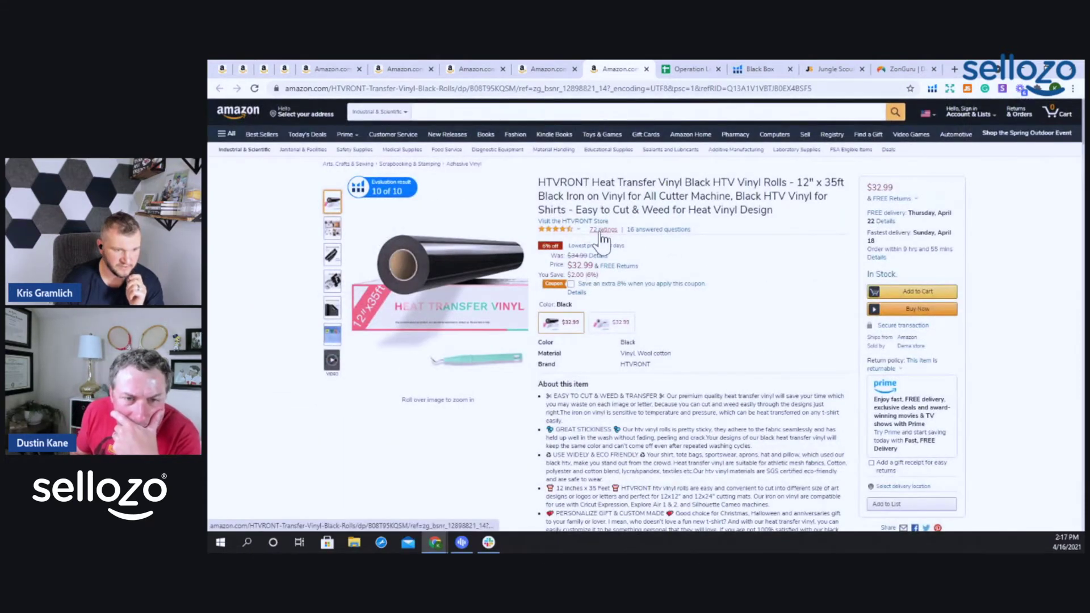
Step: Look through the HTVRONT vinyl listing's product images, enlarging the usage examples and the main picture
mouse_move(330, 234)
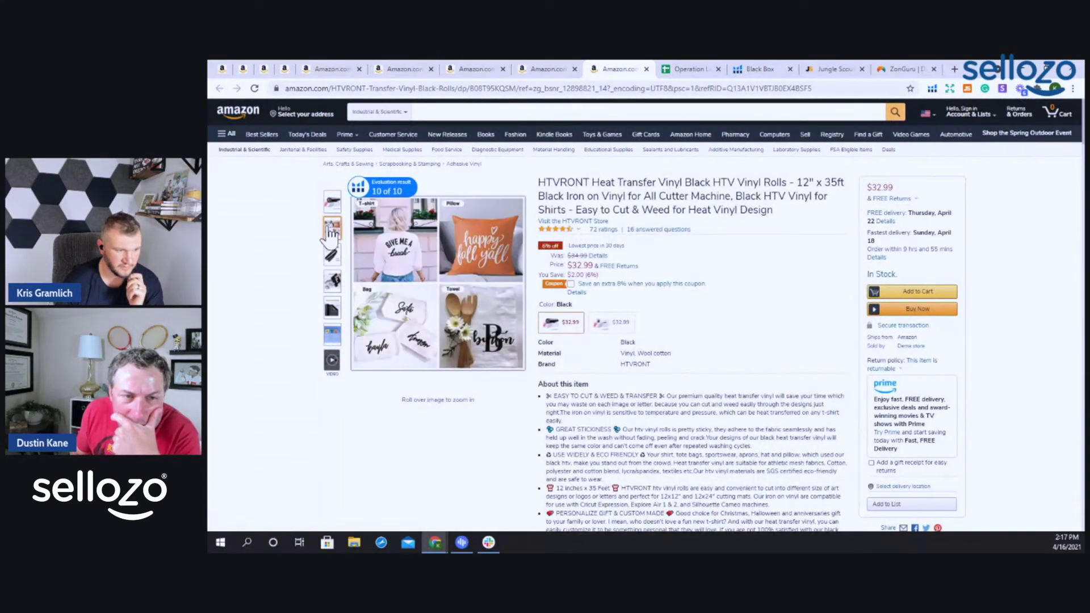
mouse_move(397, 263)
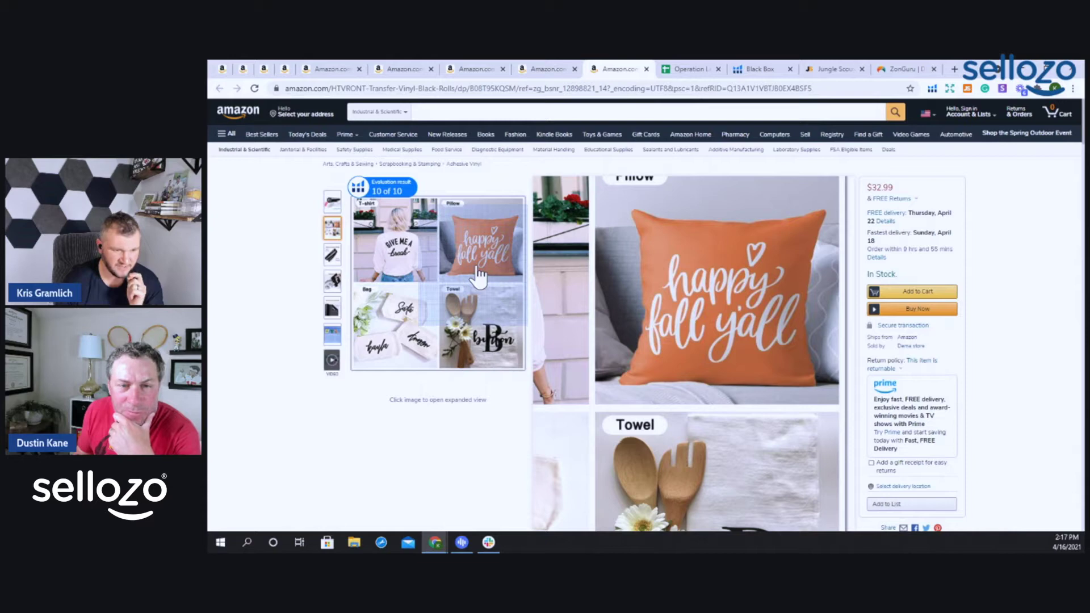
mouse_move(330, 262)
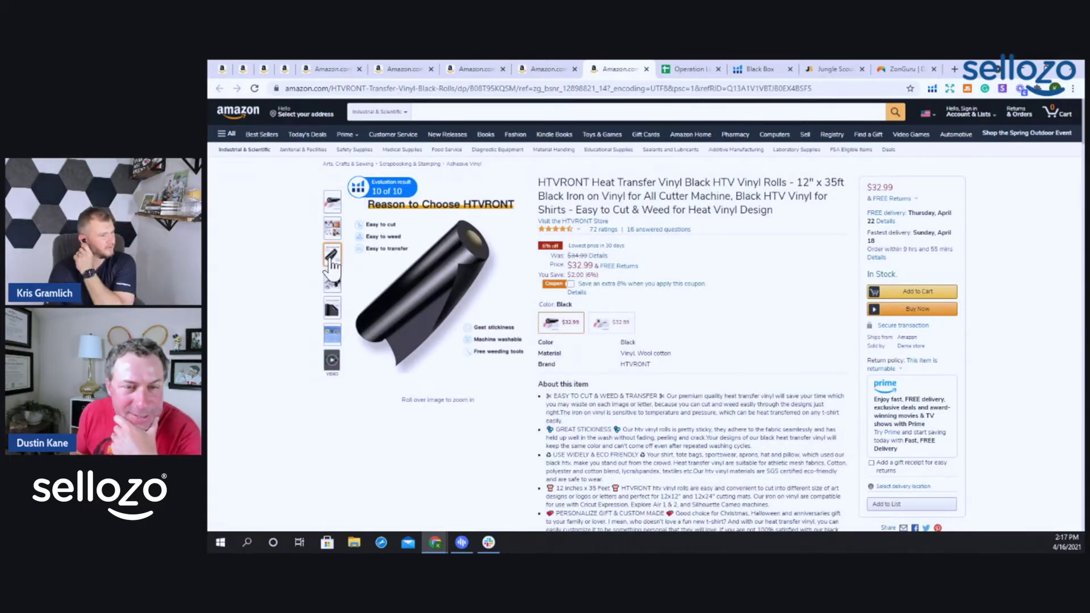
mouse_move(328, 284)
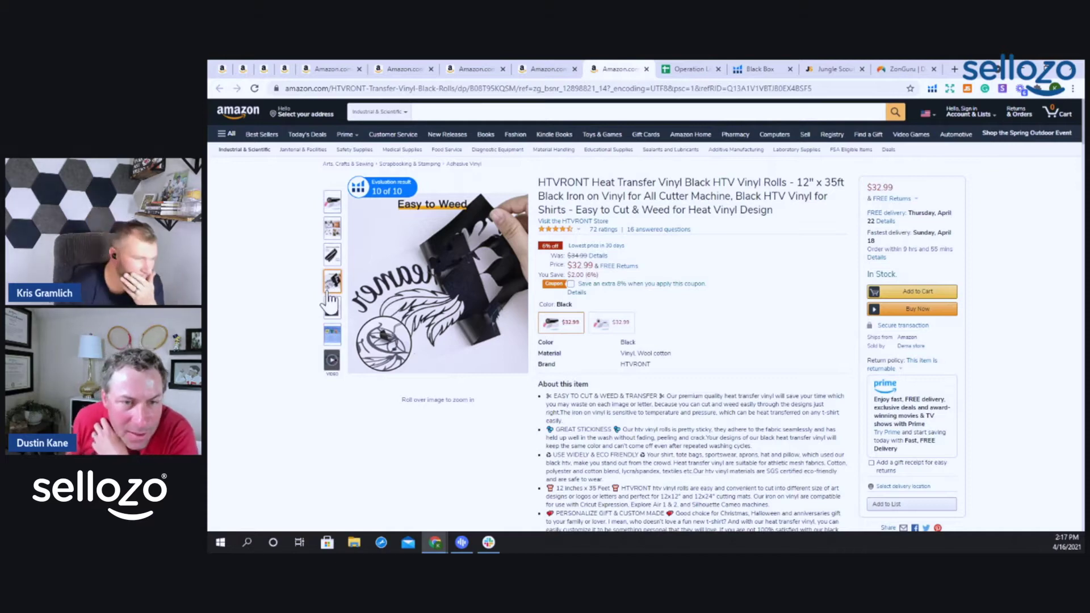
mouse_move(331, 322)
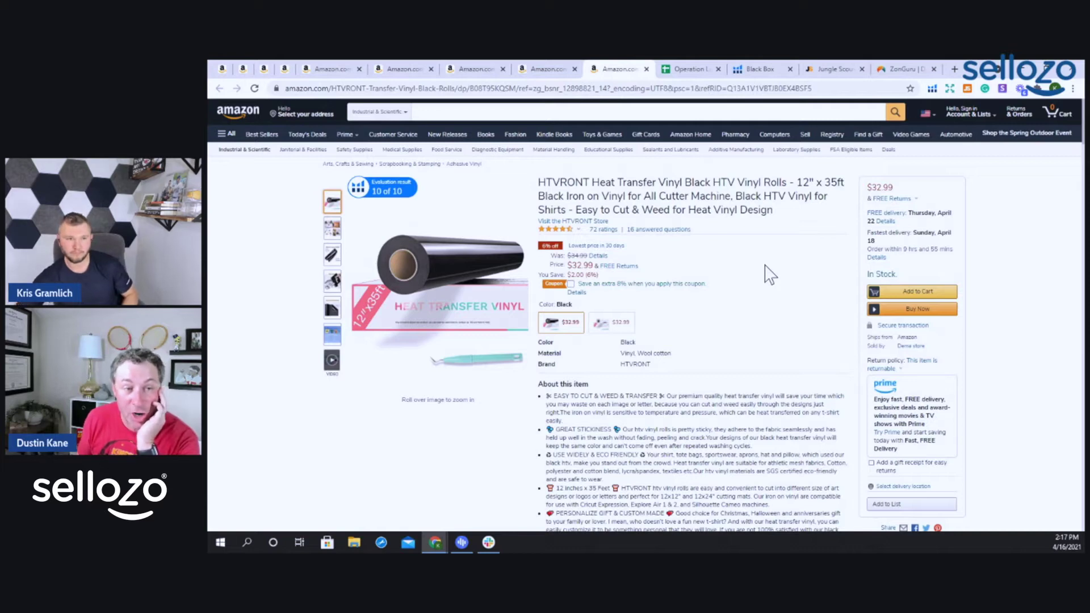
mouse_move(424, 346)
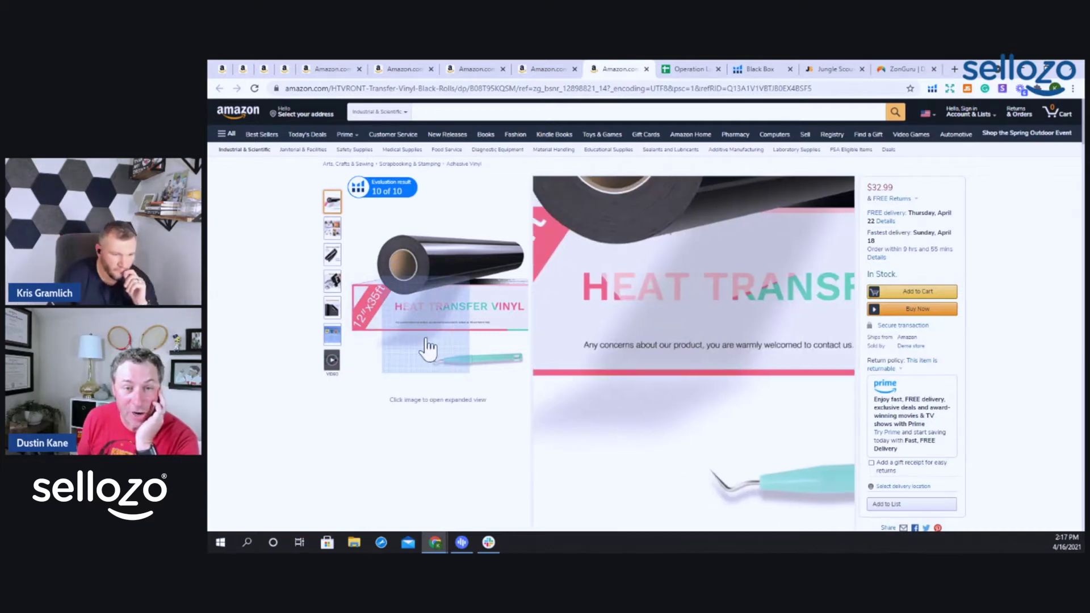
Step: Review the vinyl listing's product description and highlight the package weight in its product details
scroll(427, 346, "down", 10)
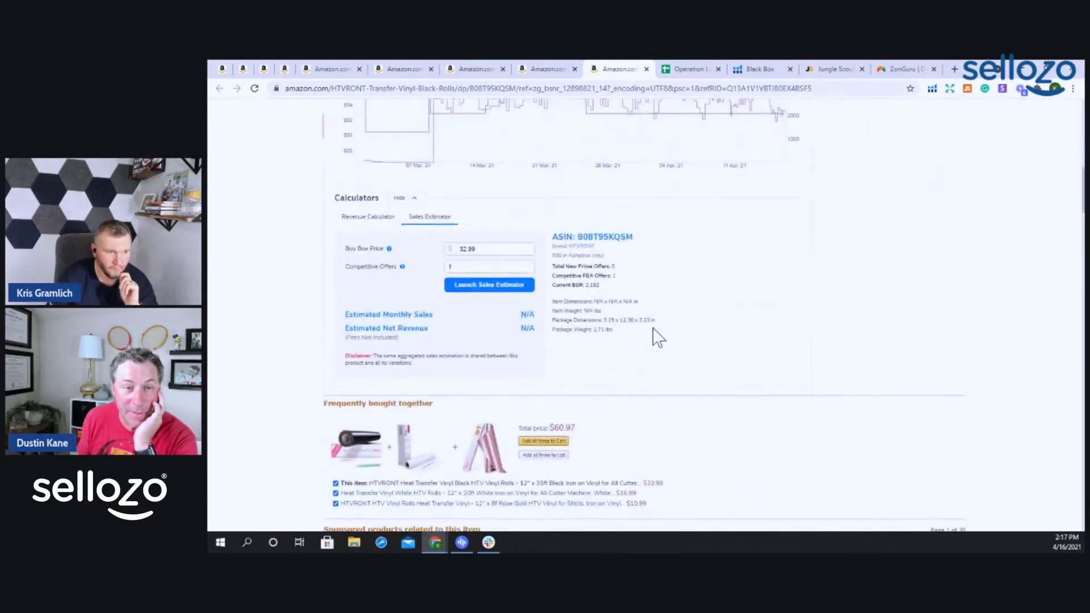
scroll(658, 338, "down", 10)
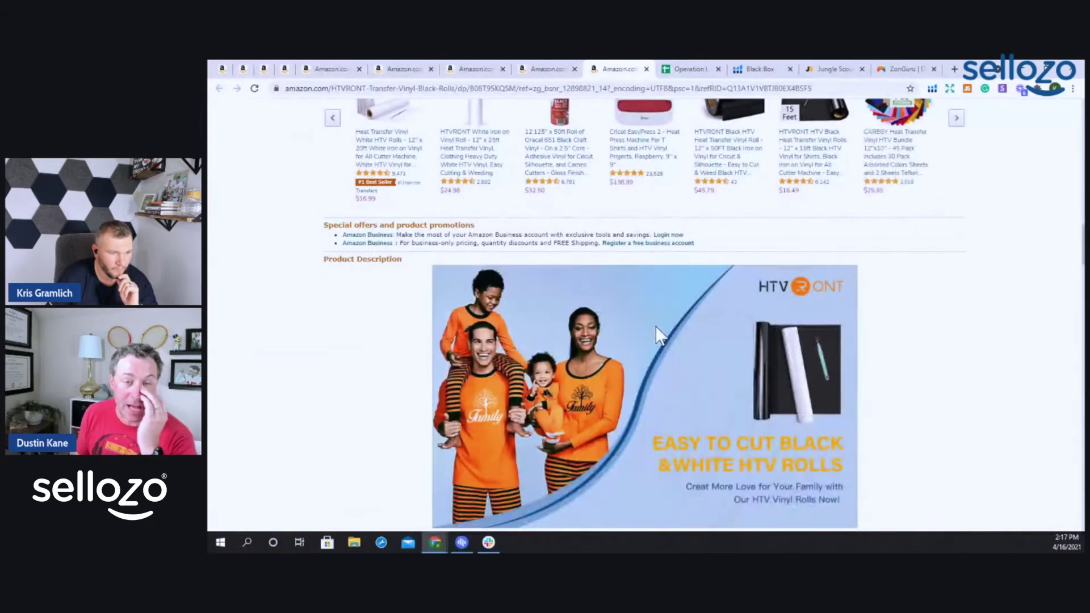
scroll(657, 335, "down", 4)
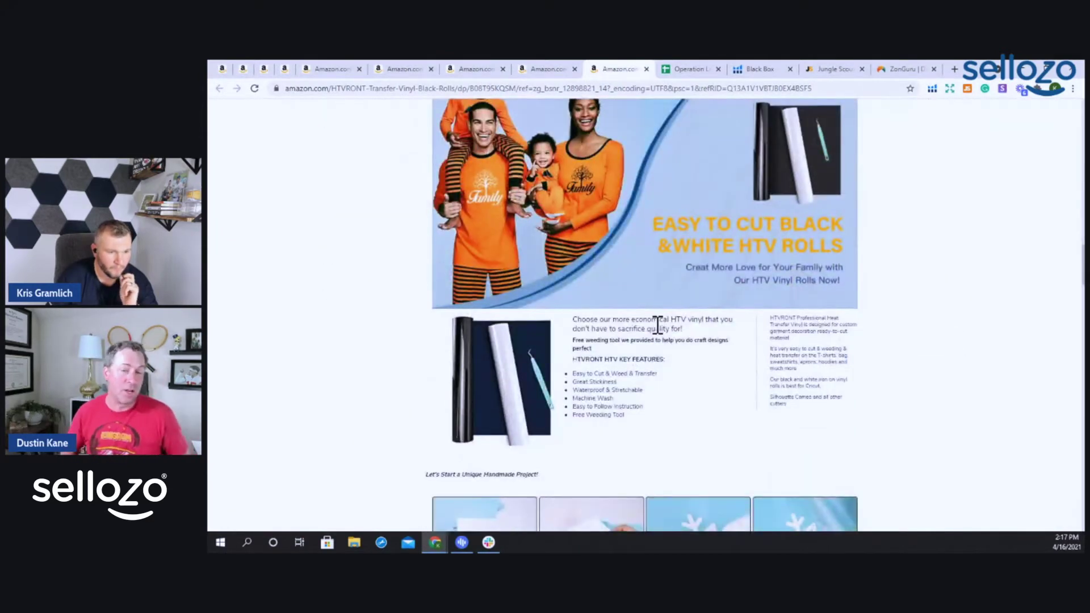
scroll(657, 325, "down", 4)
scroll(656, 331, "down", 12)
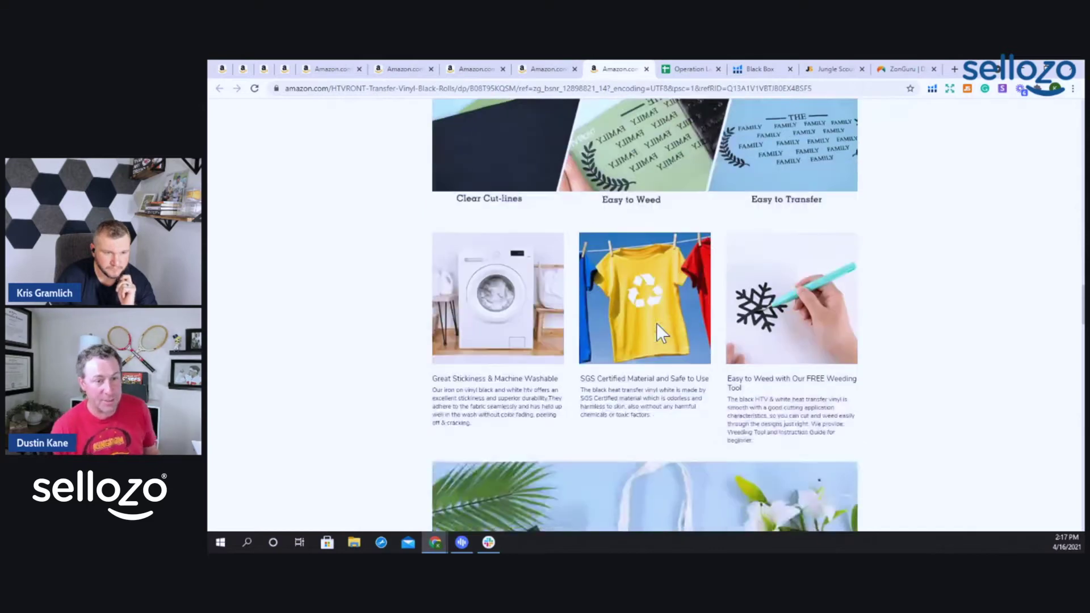
scroll(657, 325, "down", 1)
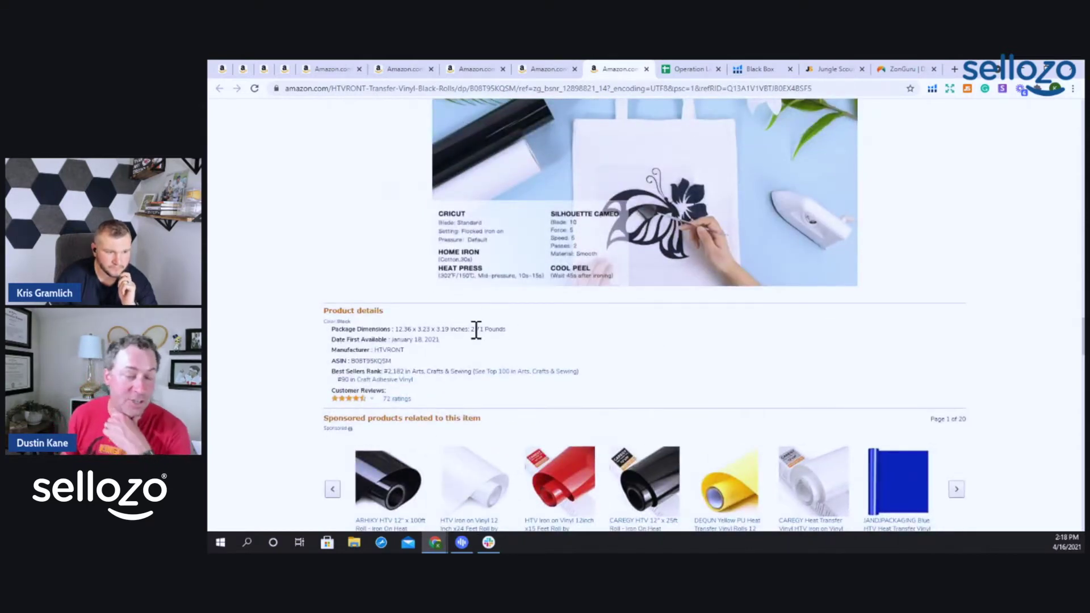
left_click_drag(471, 329, 508, 331)
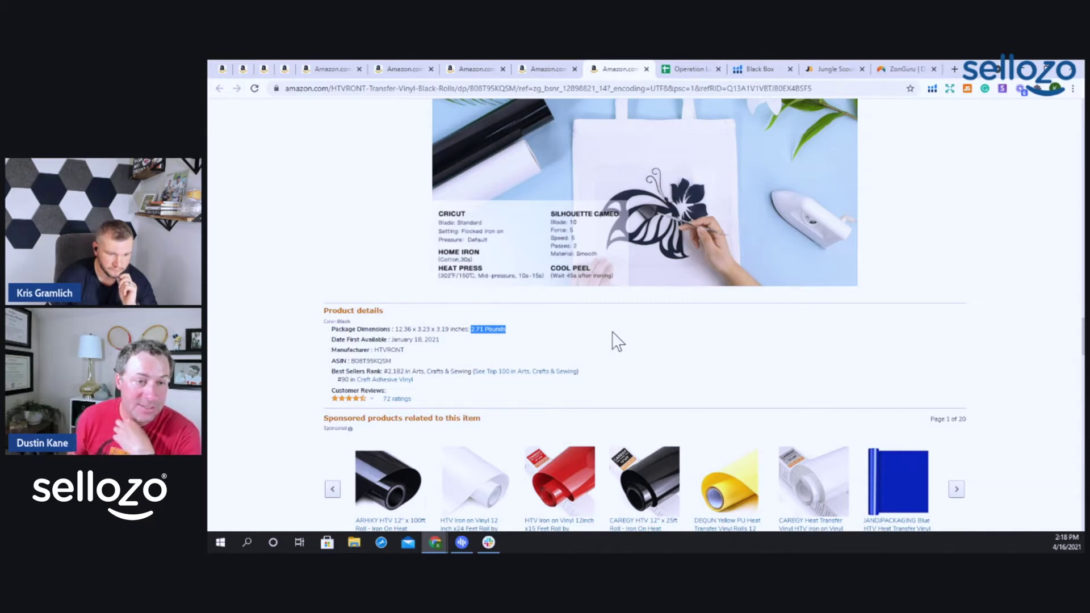
Step: Read through the vinyl listing's customer questions, answers and customer reviews down to the one-star review "A waste of time and money"
scroll(616, 341, "down", 3)
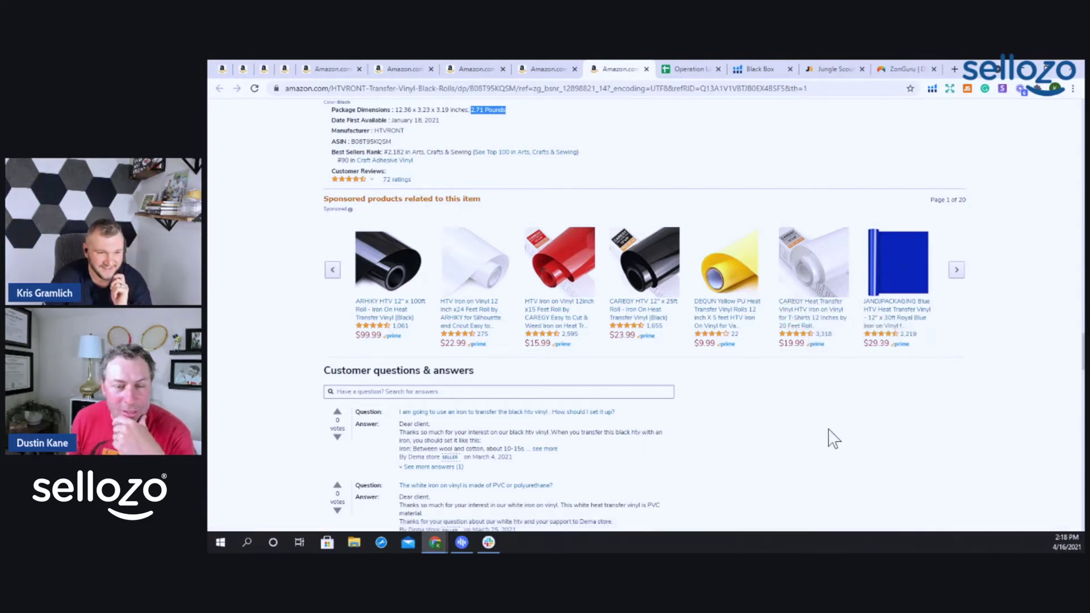
scroll(832, 439, "down", 5)
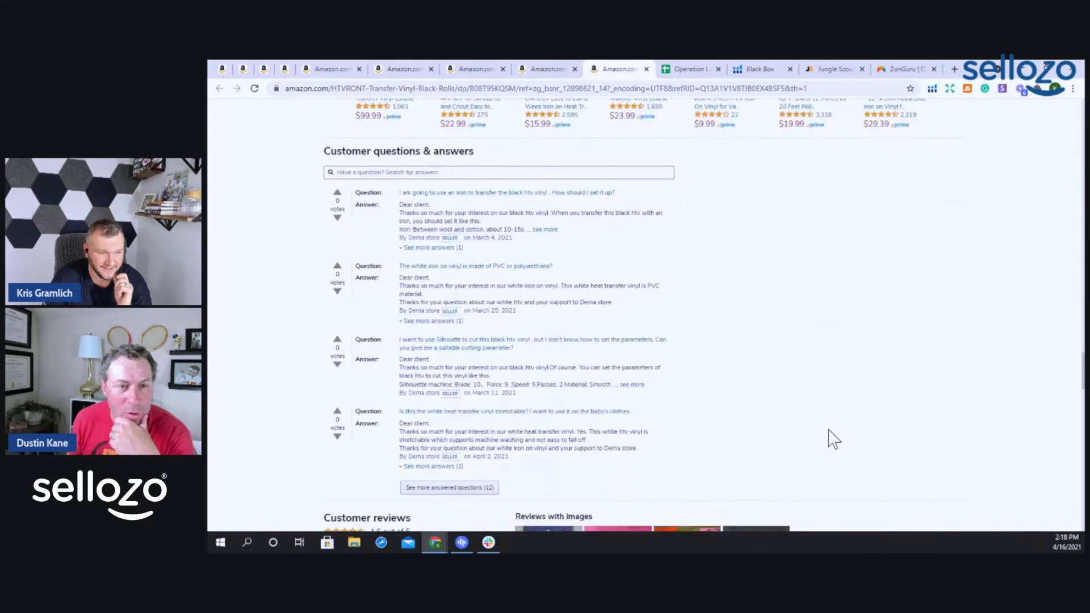
scroll(833, 439, "down", 5)
scroll(833, 439, "down", 5)
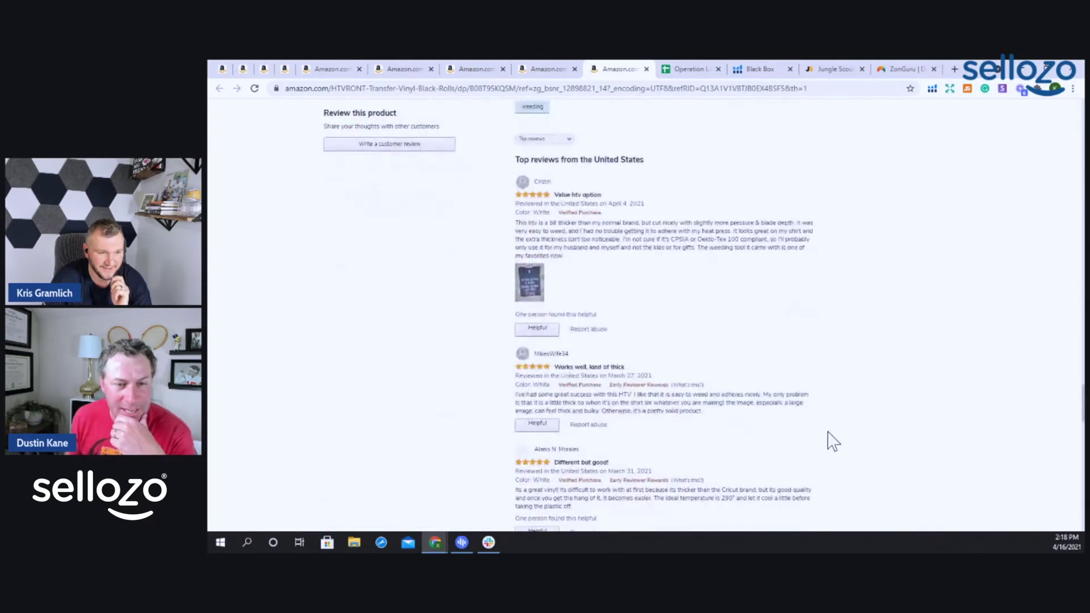
scroll(833, 441, "down", 5)
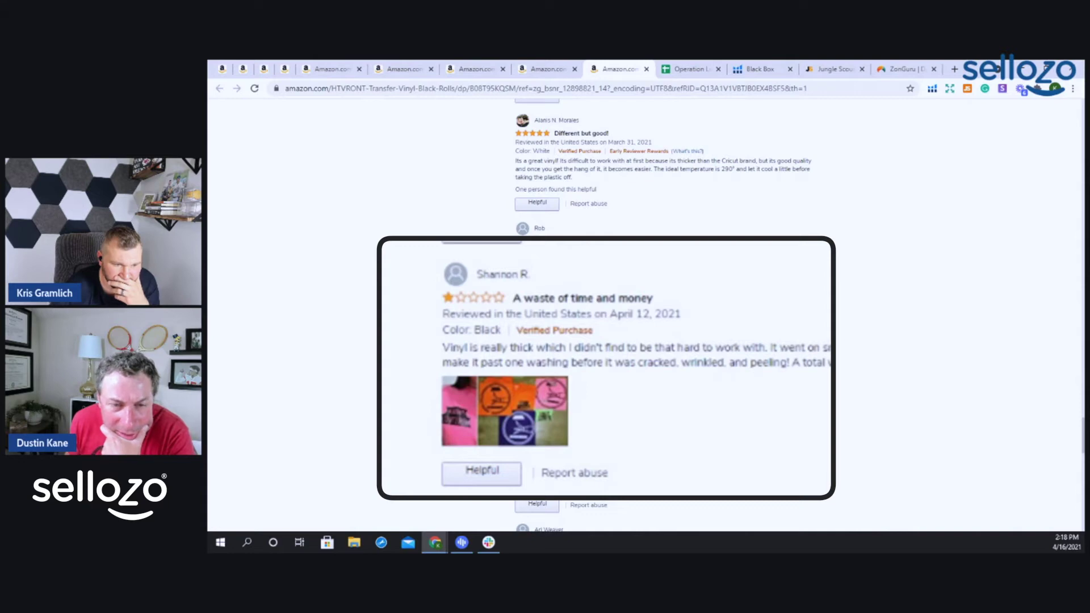
Step: View the customer photos attached to the one-star vinyl review at full size and close the viewer
left_click(519, 420)
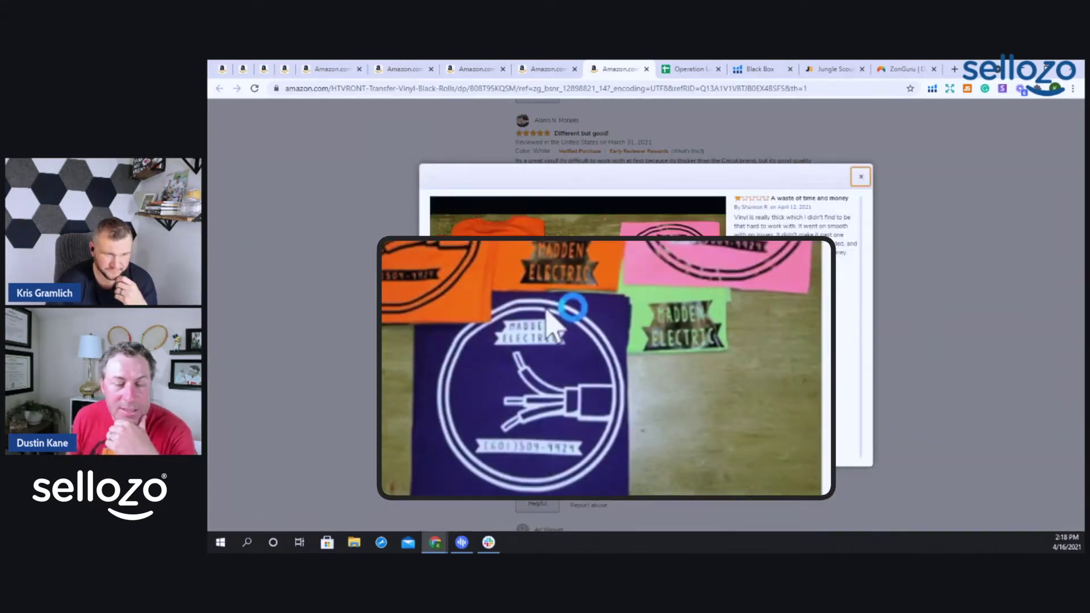
left_click(793, 295)
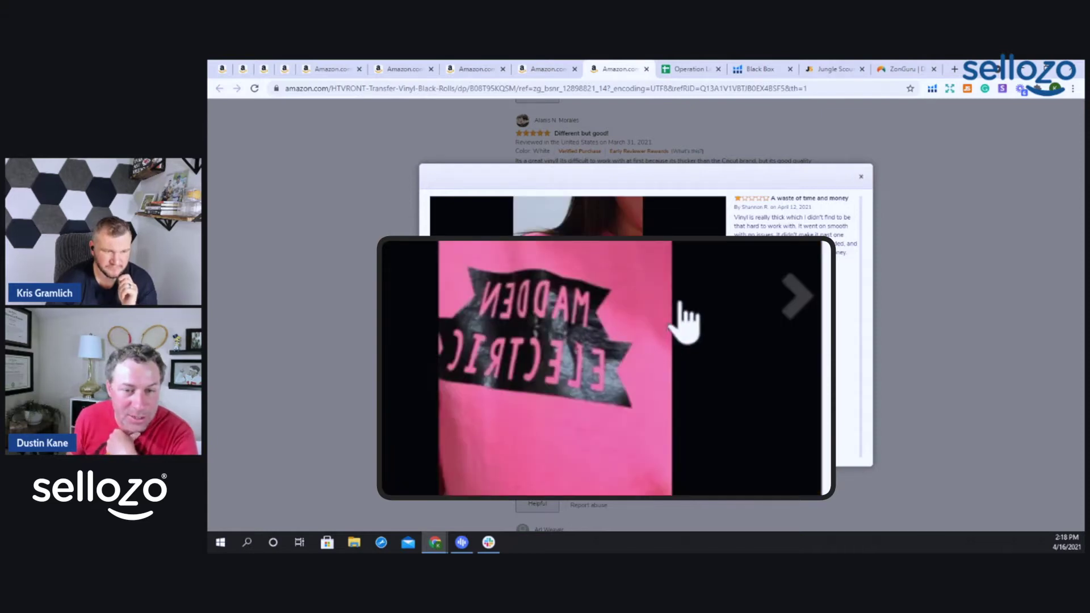
left_click(801, 298)
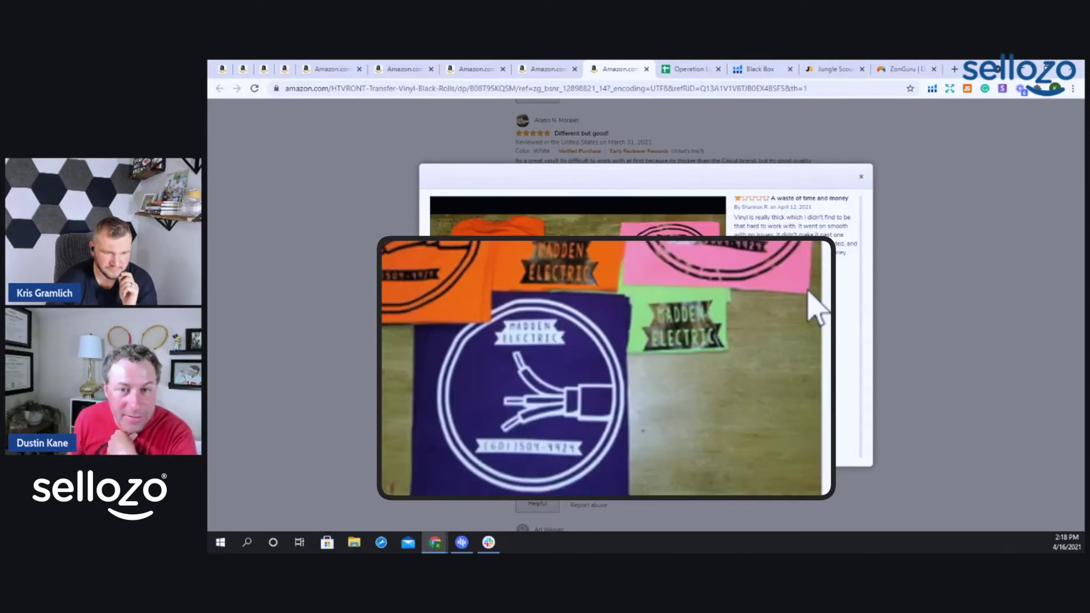
left_click(860, 179)
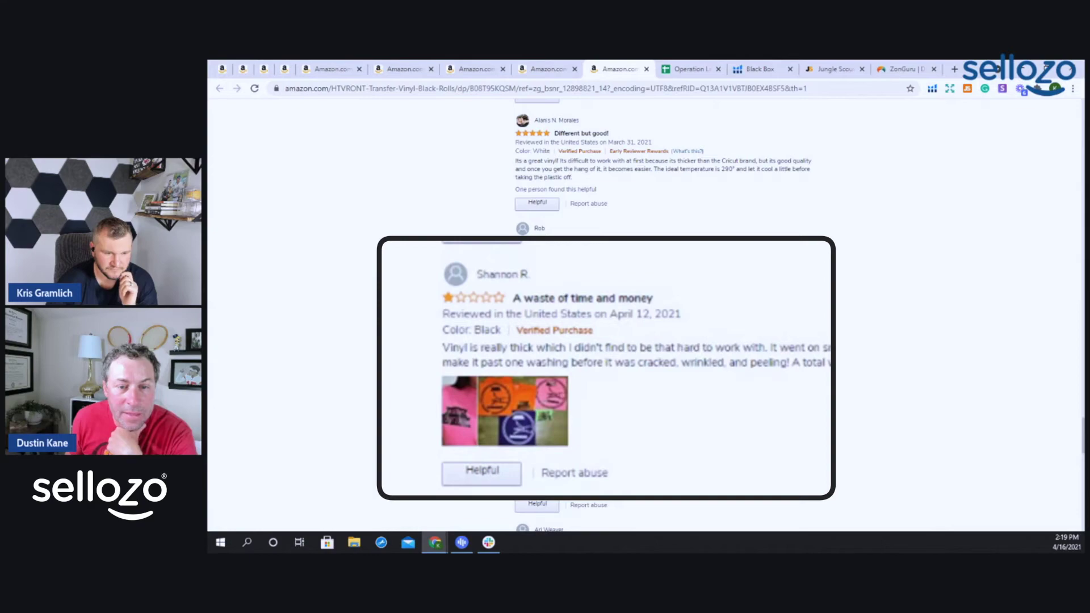
Step: Copy the phrase "Heat Transfer Vinyl" from the HTVRONT listing's title
scroll(752, 434, "up", 20)
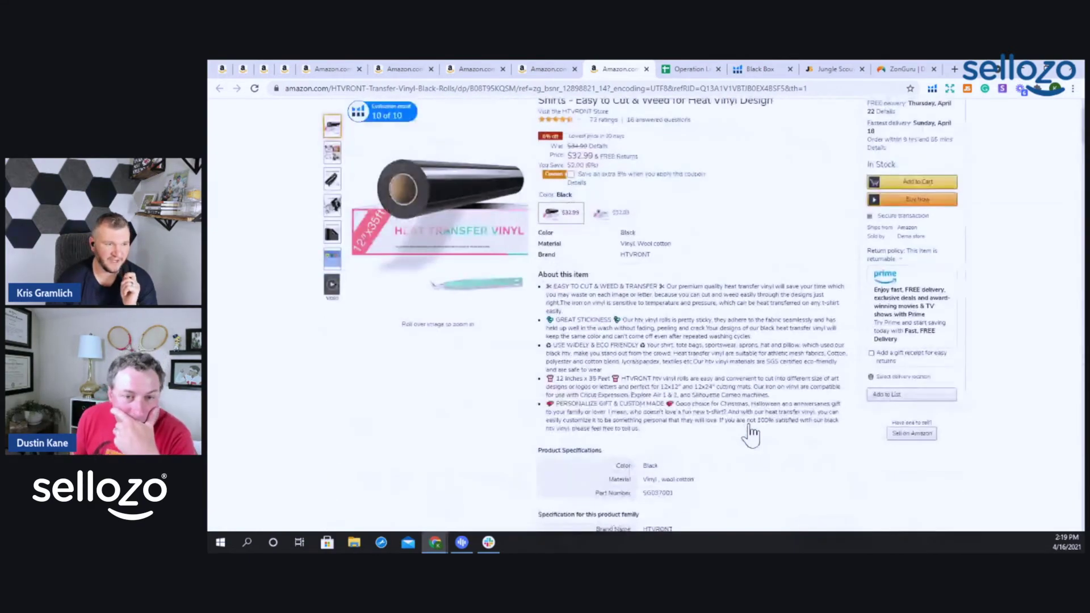
scroll(752, 435, "up", 2)
left_click_drag(597, 183, 675, 178)
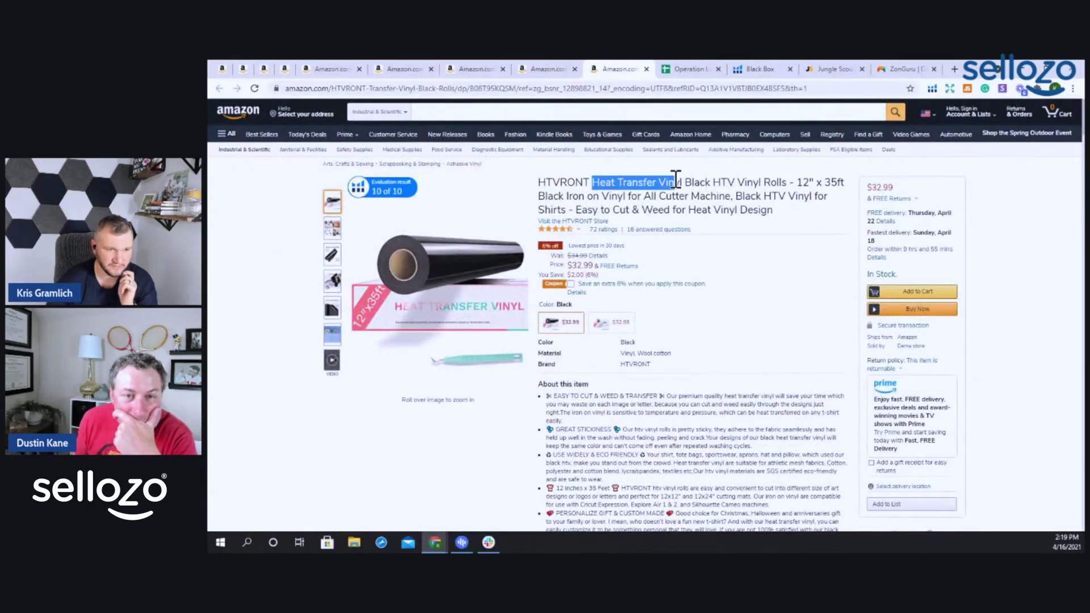
right_click(652, 180)
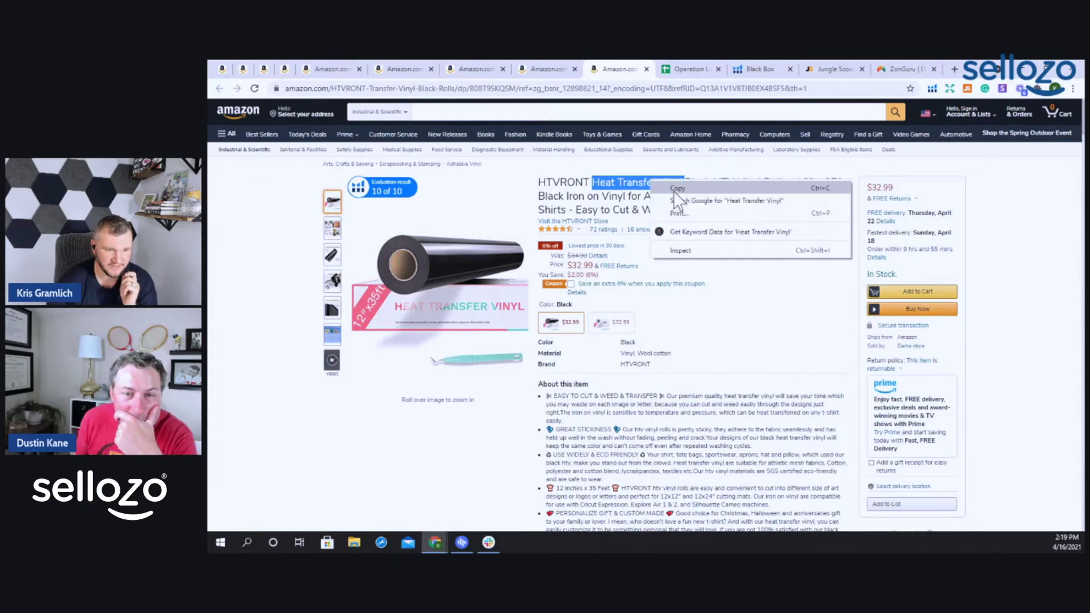
left_click(673, 191)
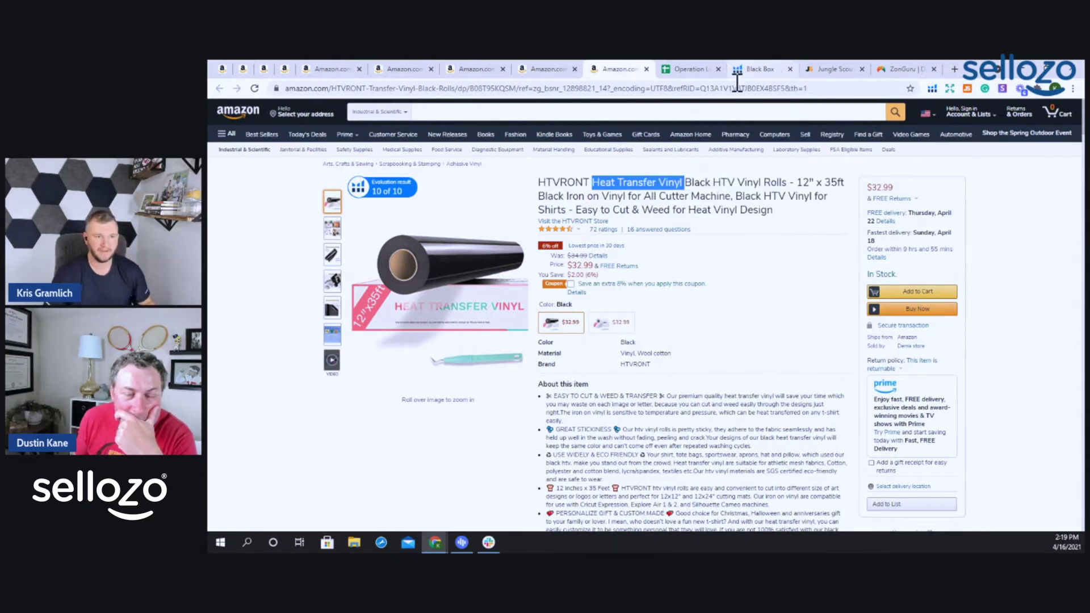
Step: Open Amazon's home page in a new browser tab and search all departments for "Heat Transfer Vinyl"
left_click(954, 67)
type("am")
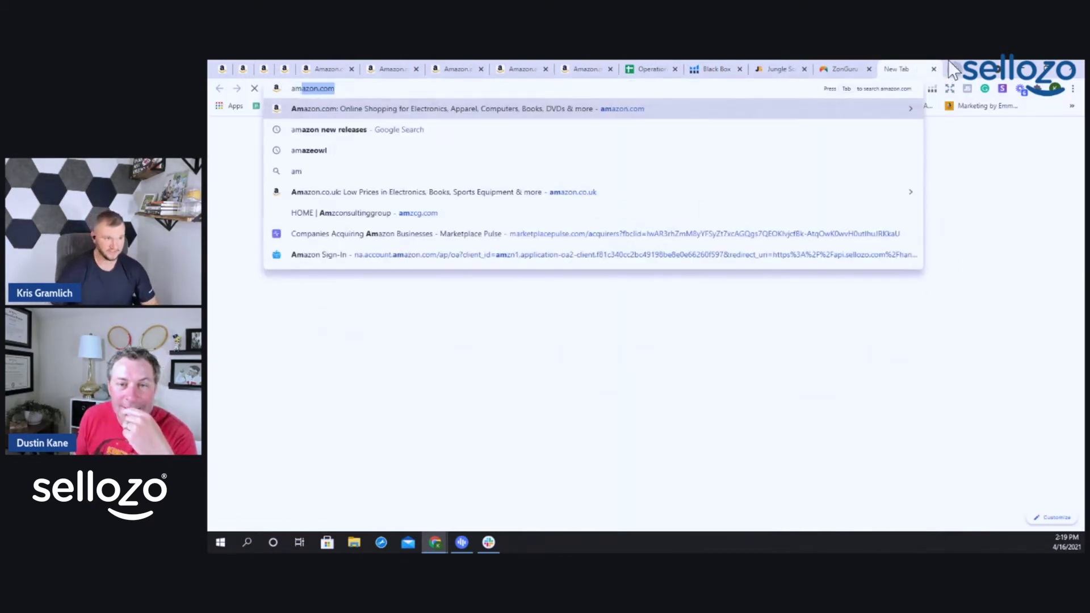
key("Return")
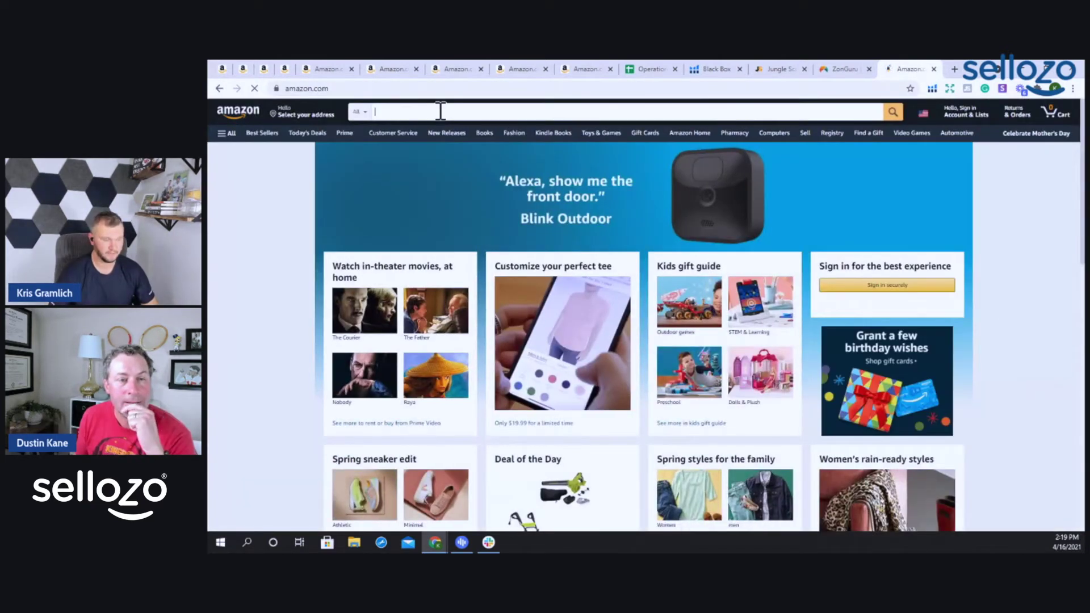
left_click(439, 112)
key("ctrl+v")
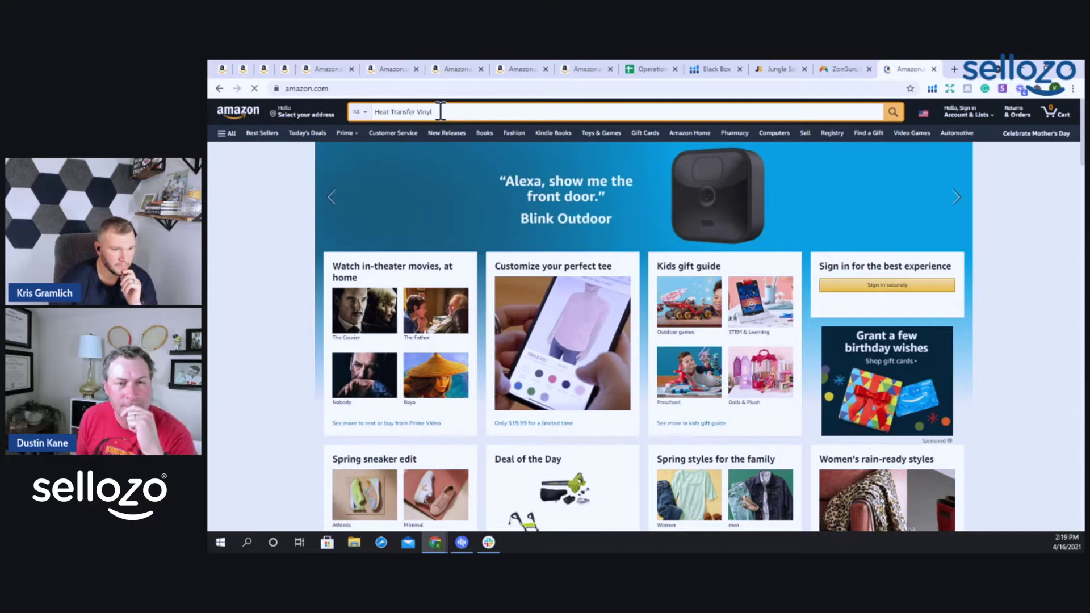
key("Return")
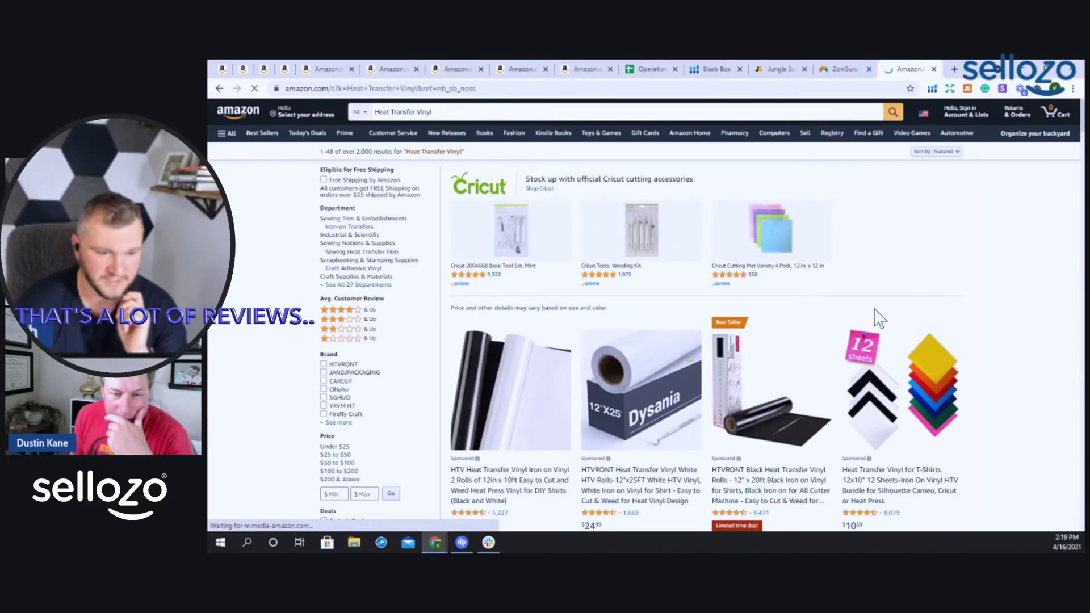
Step: Examine the prices, review counts and sales ranks of the competing products in the heat transfer vinyl search results
scroll(878, 318, "down", 2)
scroll(879, 319, "down", 4)
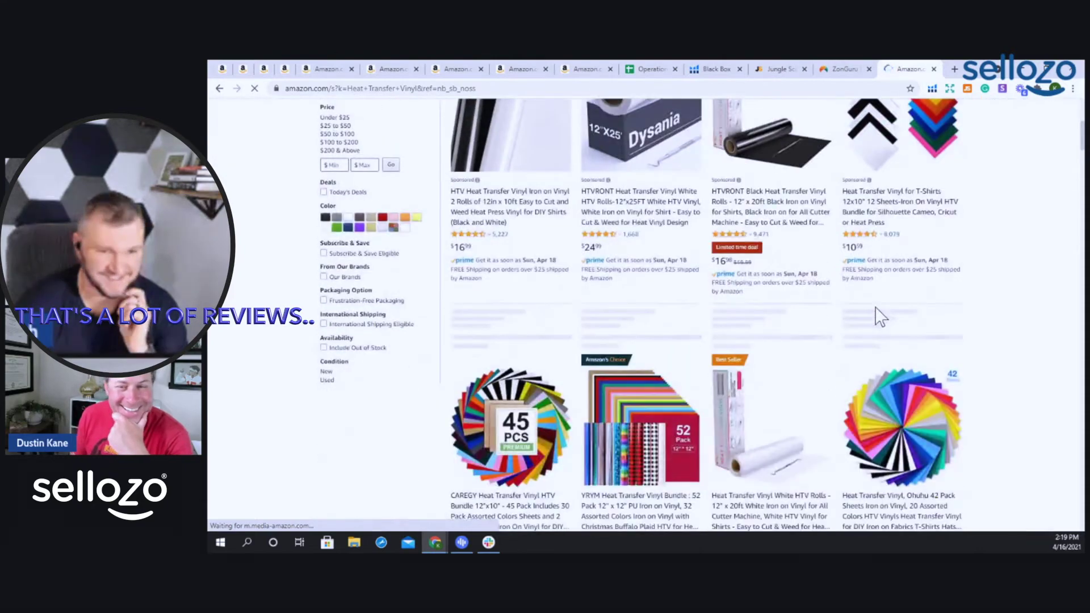
scroll(879, 314, "down", 4)
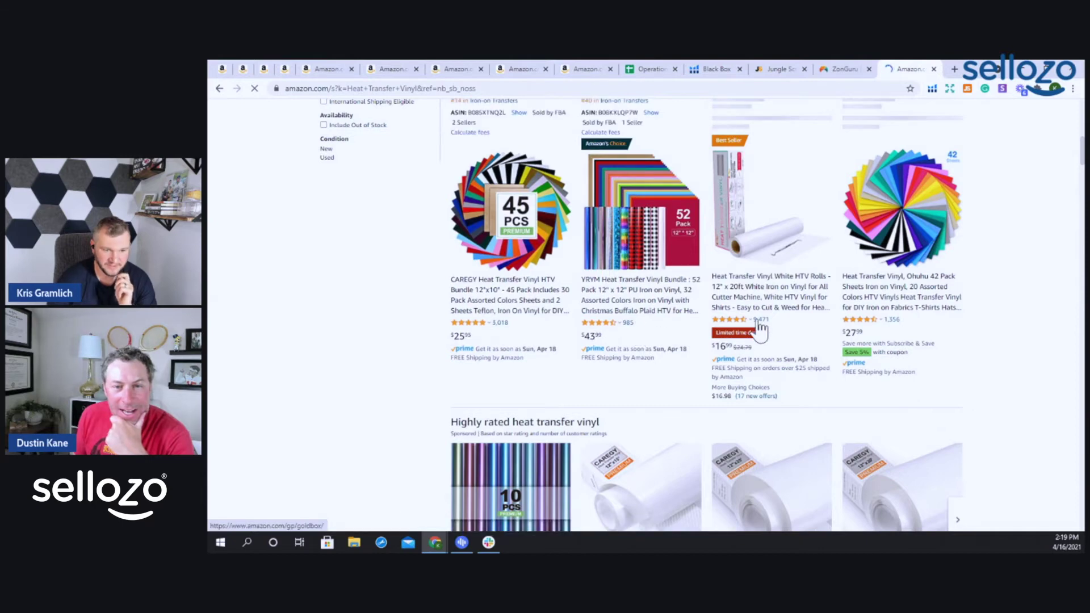
scroll(895, 321, "down", 7)
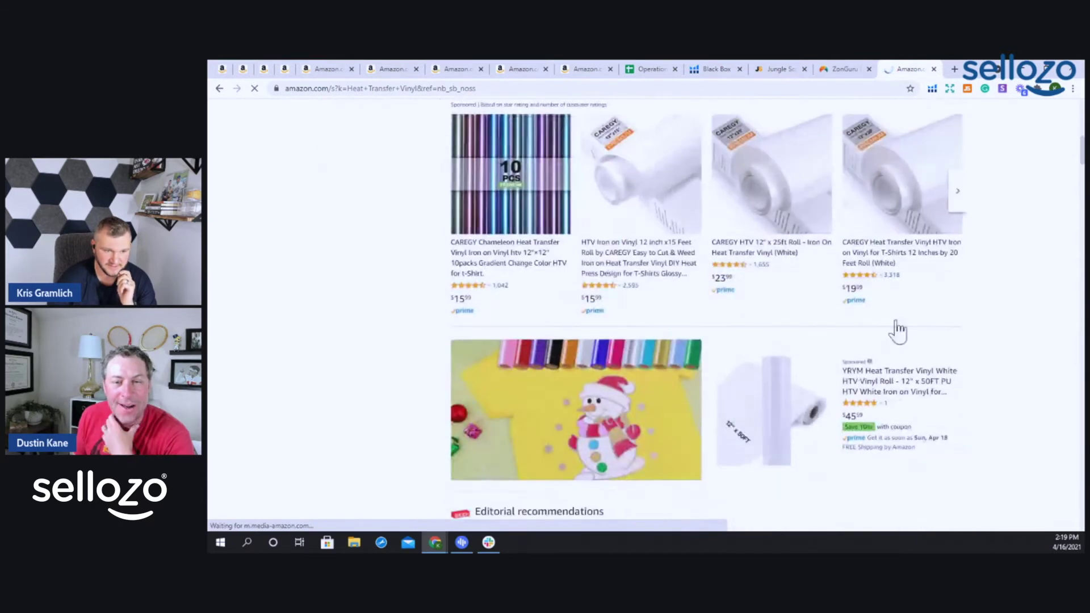
scroll(917, 331, "down", 3)
scroll(921, 330, "down", 10)
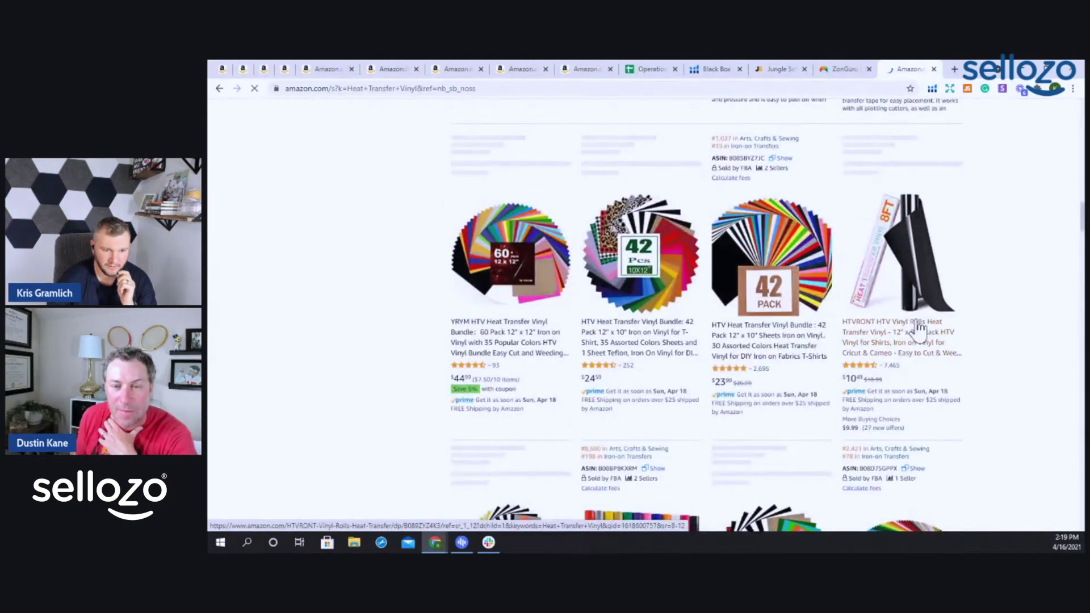
scroll(845, 347, "up", 2)
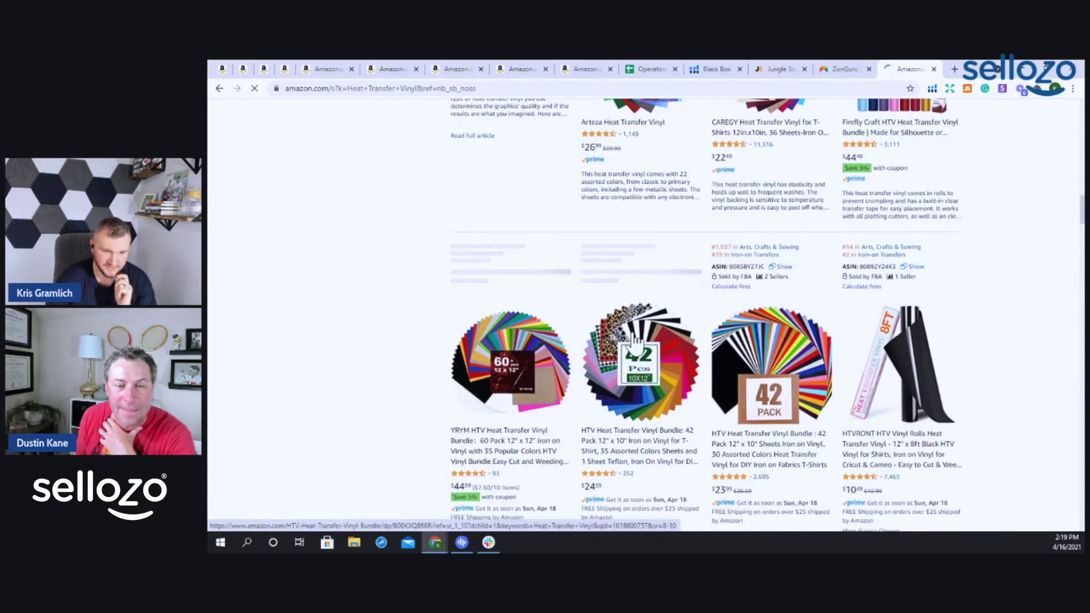
scroll(636, 337, "down", 6)
scroll(636, 335, "down", 4)
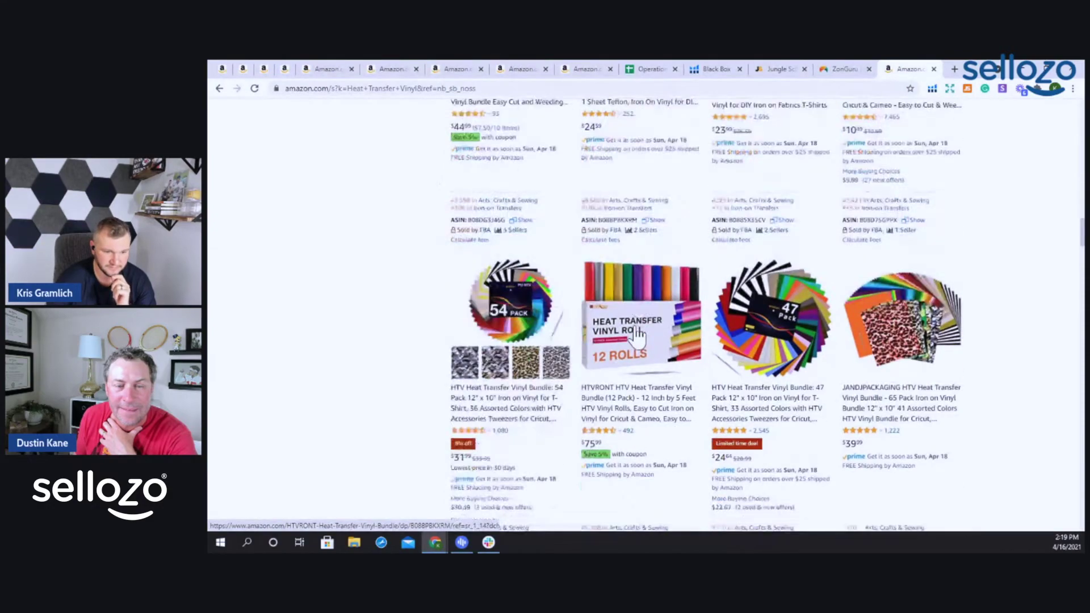
scroll(511, 258, "down", 4)
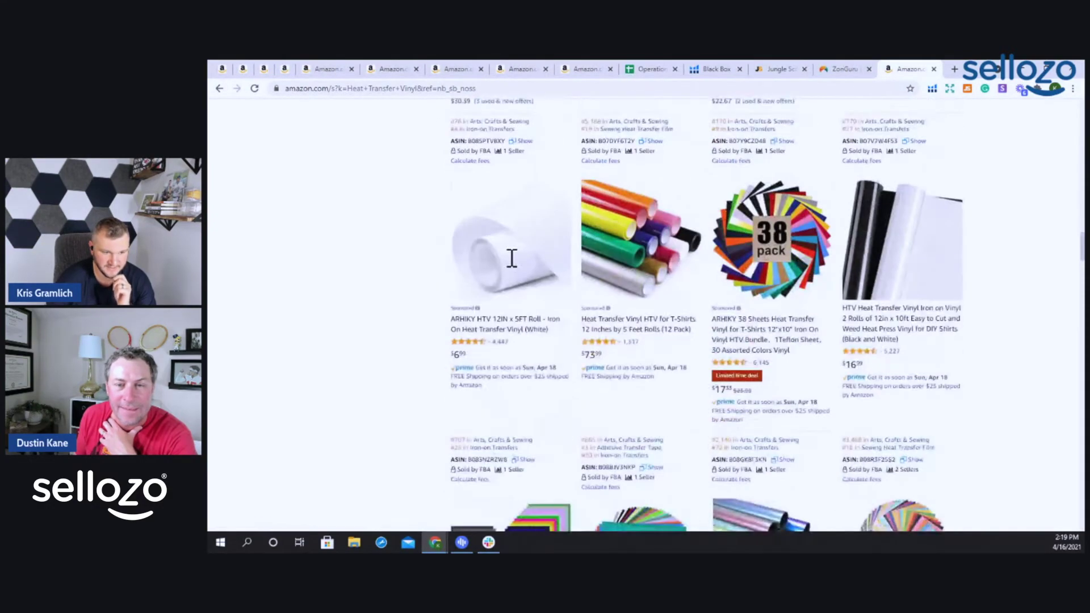
Step: In the product research spreadsheet, set the ASINs with 1k reviews check to Yes for the dried flowers for resin row
left_click(651, 70)
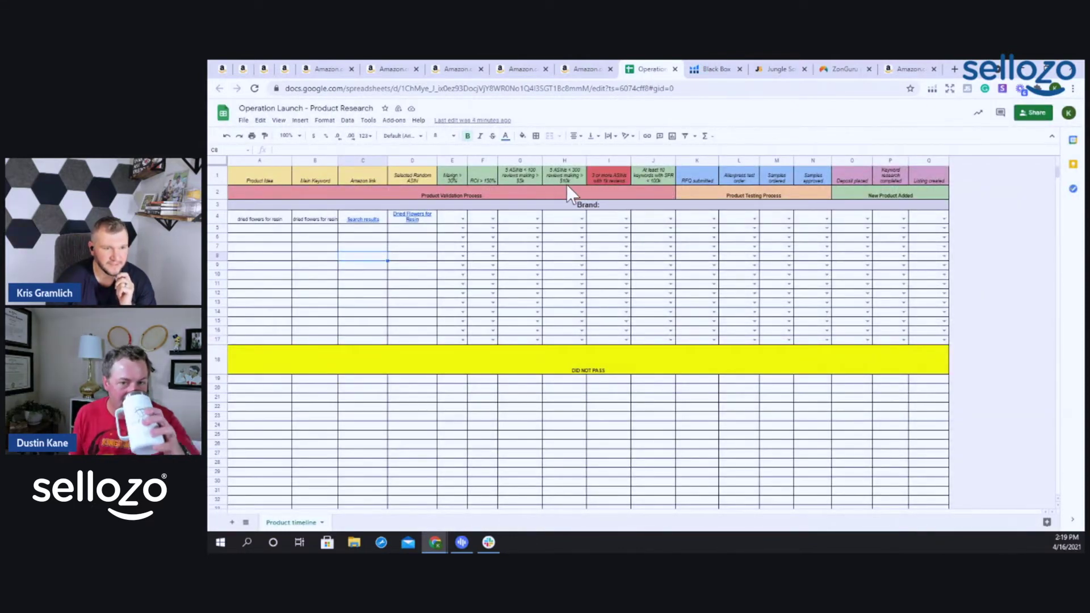
left_click(600, 176)
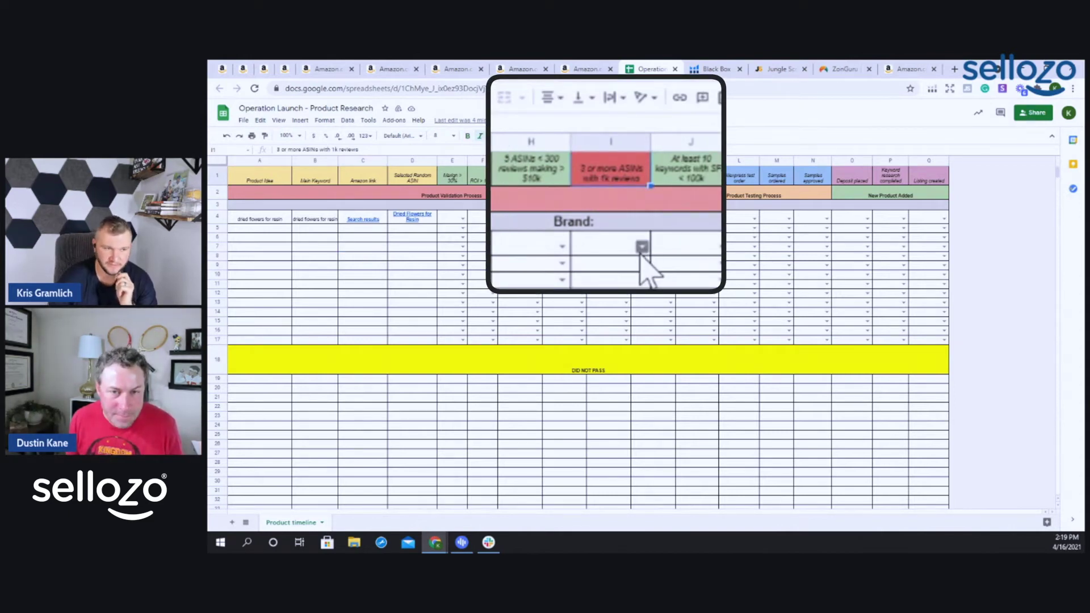
left_click(625, 219)
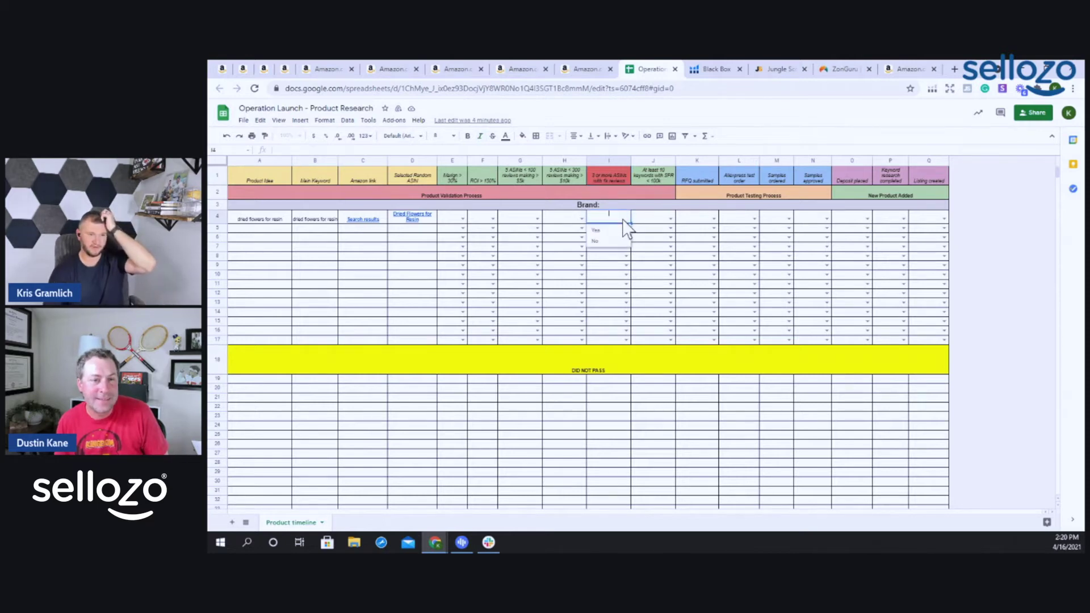
left_click(613, 232)
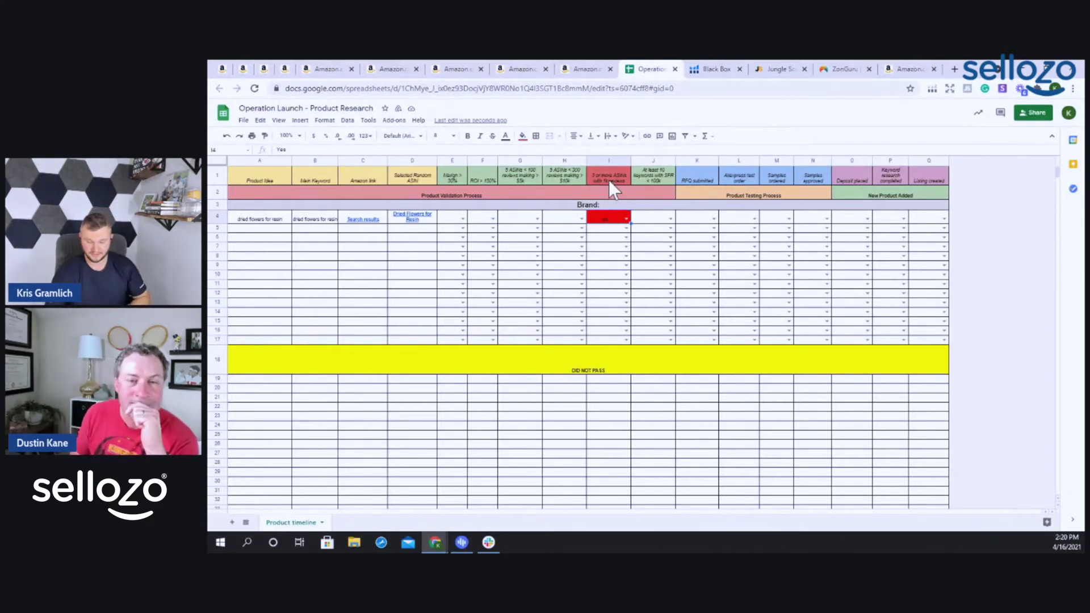
Step: Switch the dried flowers row's 1k reviews check to No and clear the cell
left_click(626, 220)
left_click(596, 241)
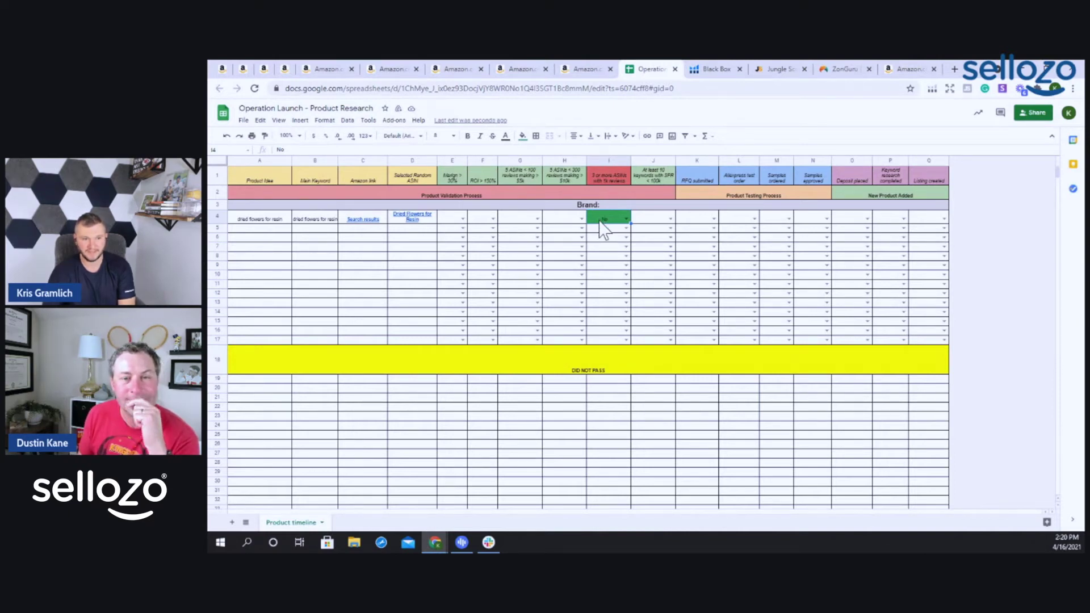
key("Delete")
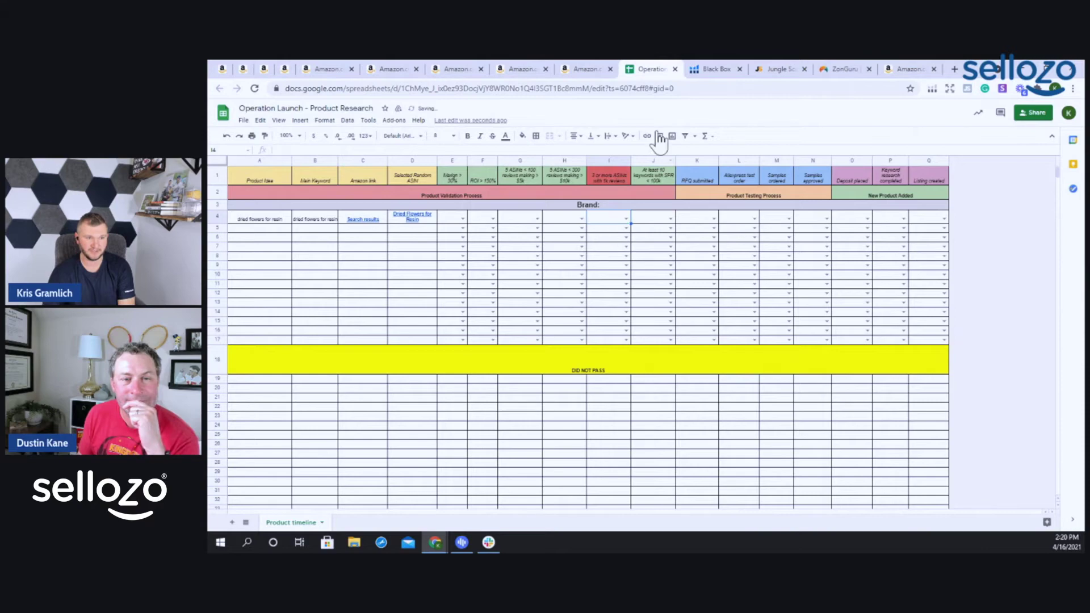
Step: Glance over the heat transfer vinyl search results again, and close both that page and the HTVRONT vinyl listing
left_click(908, 69)
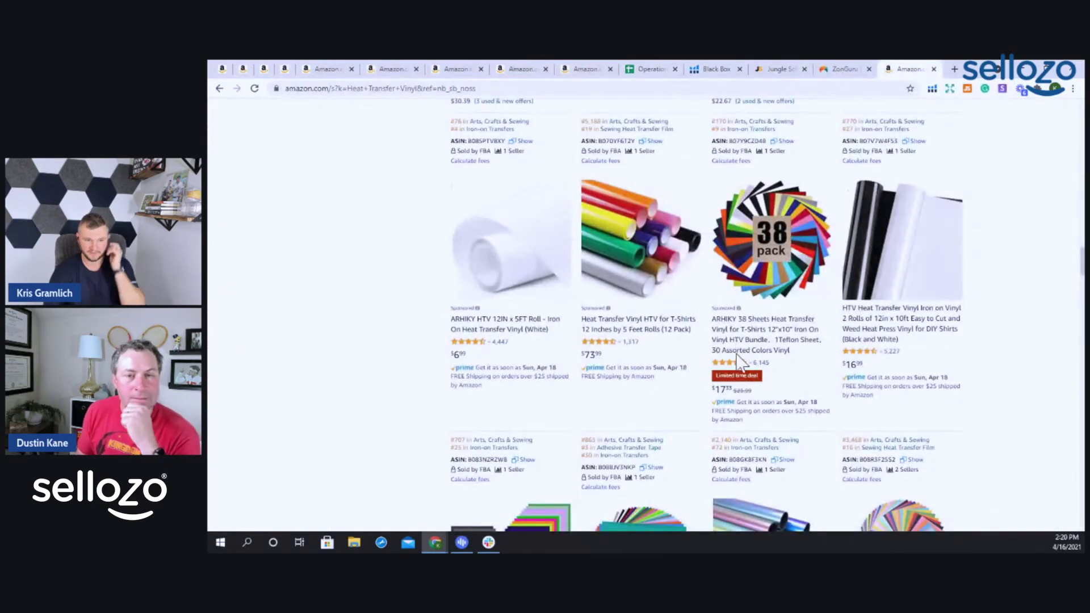
scroll(731, 376, "down", 10)
scroll(733, 375, "up", 5)
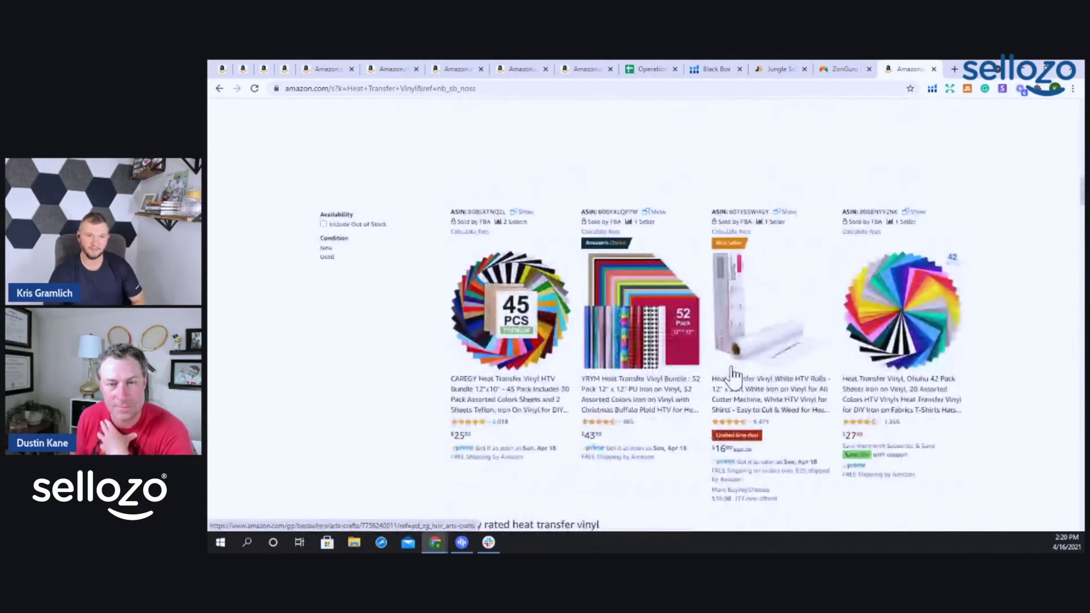
scroll(732, 375, "up", 3)
key("ctrl+w")
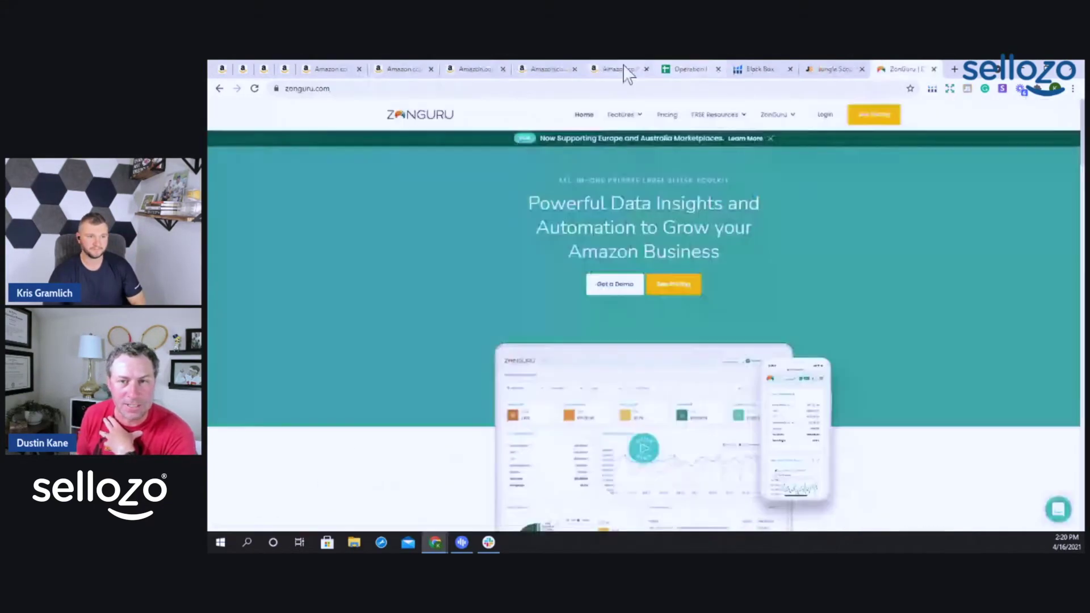
left_click(607, 68)
left_click(646, 68)
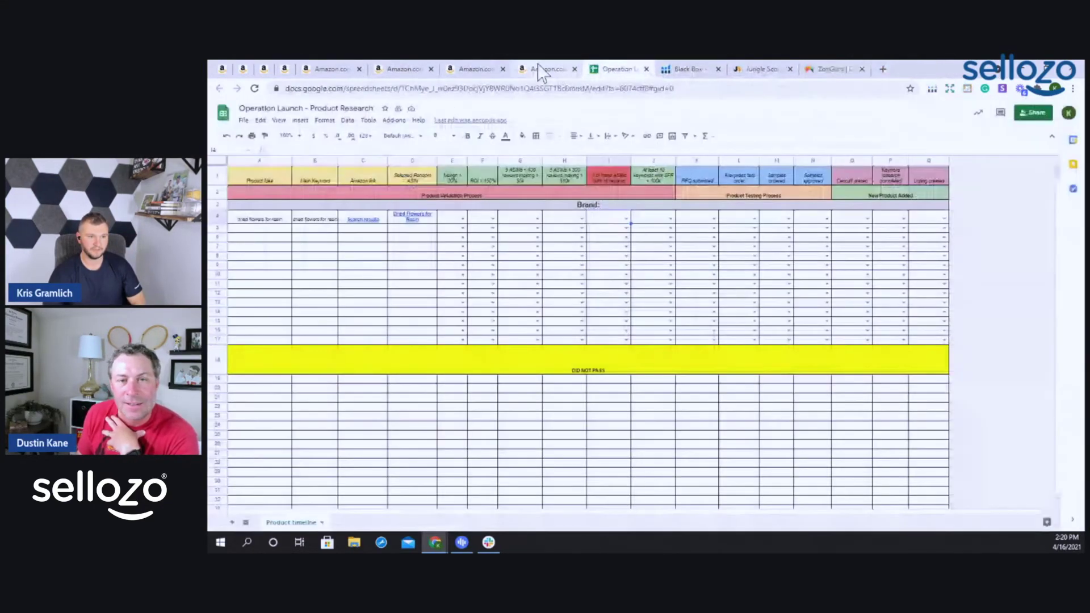
Step: Examine the product images of the Jelife UV resin listing, from the storage comparison and instructions to the craft examples and bottle sizes
left_click(535, 68)
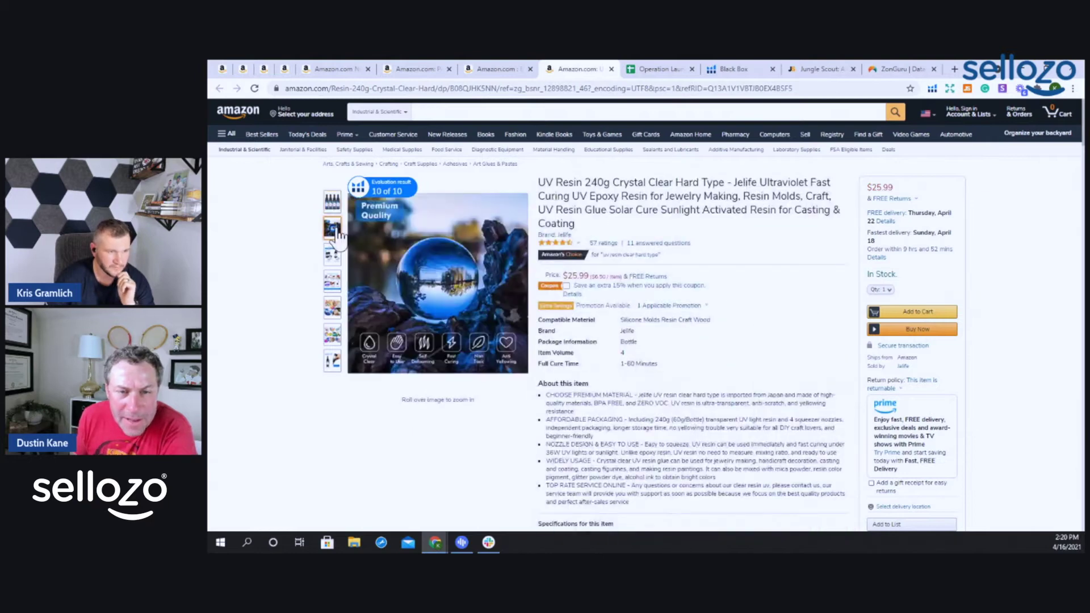
mouse_move(332, 230)
mouse_move(332, 255)
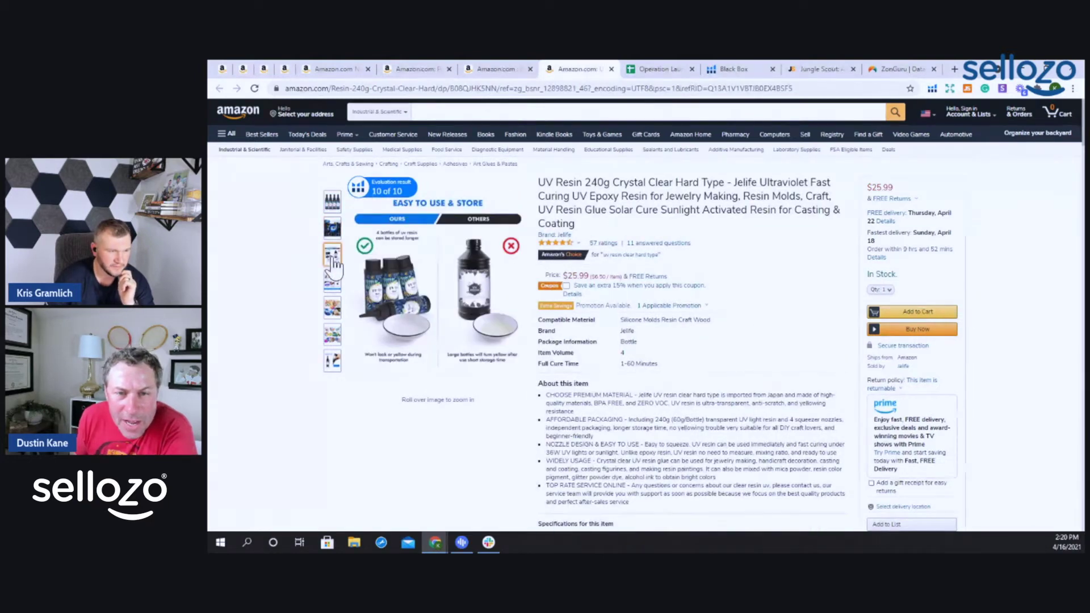
mouse_move(331, 288)
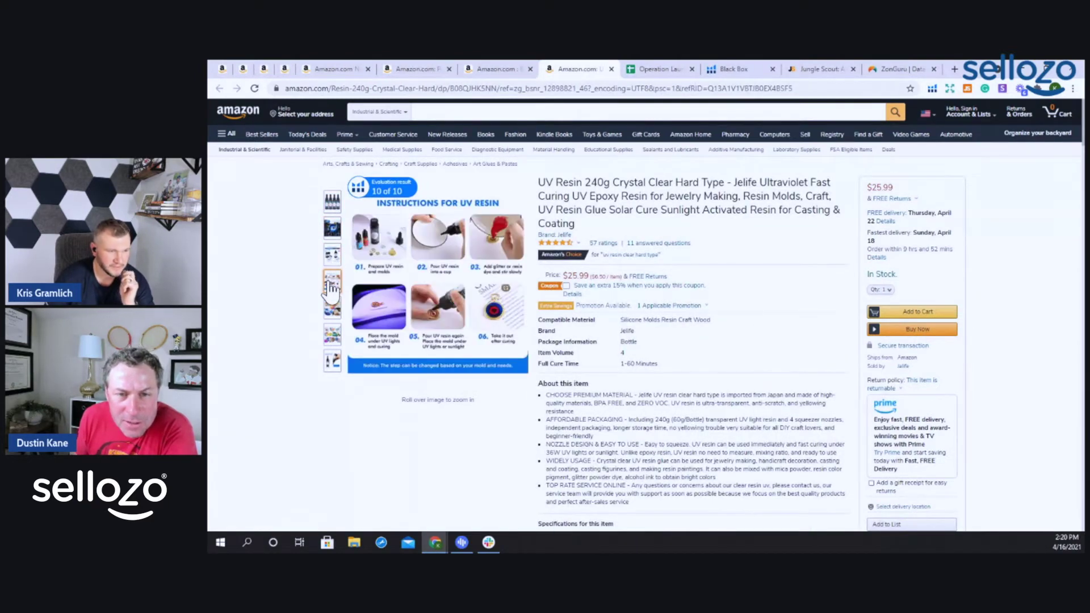
mouse_move(474, 276)
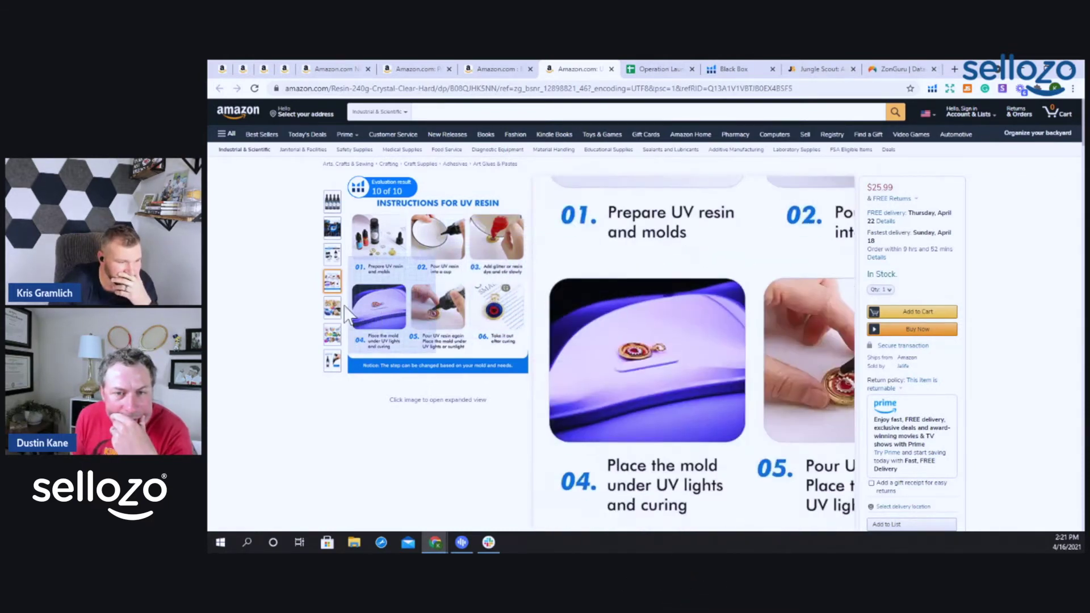
mouse_move(333, 307)
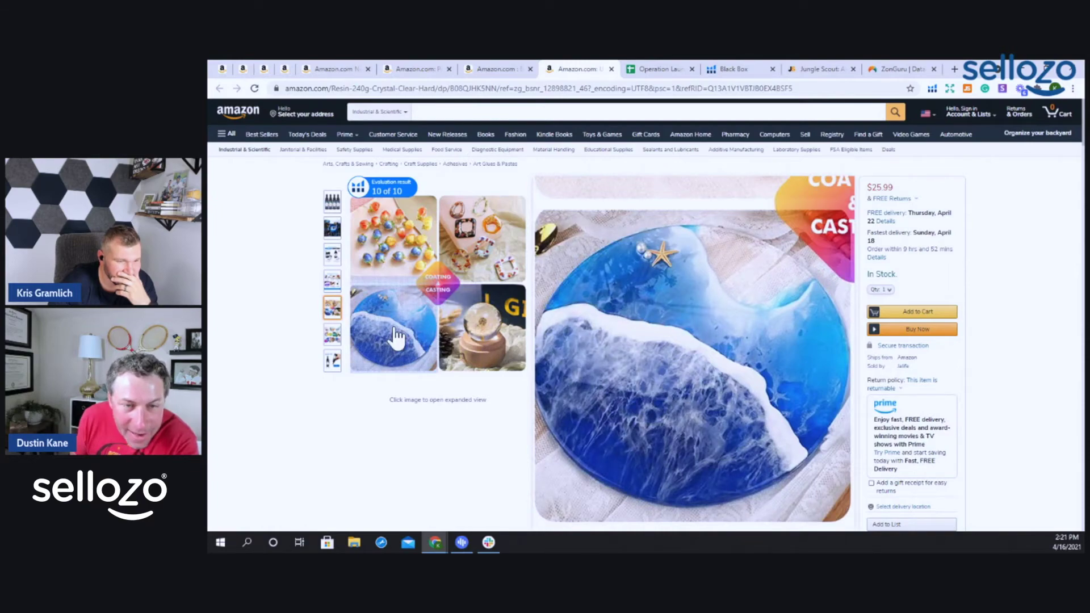
mouse_move(332, 334)
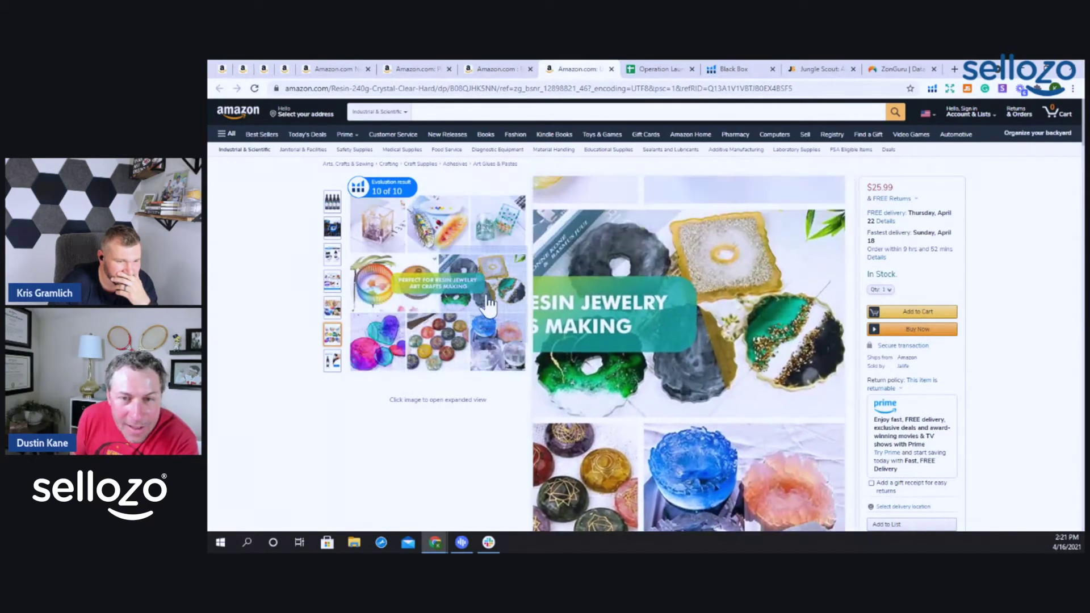
mouse_move(332, 361)
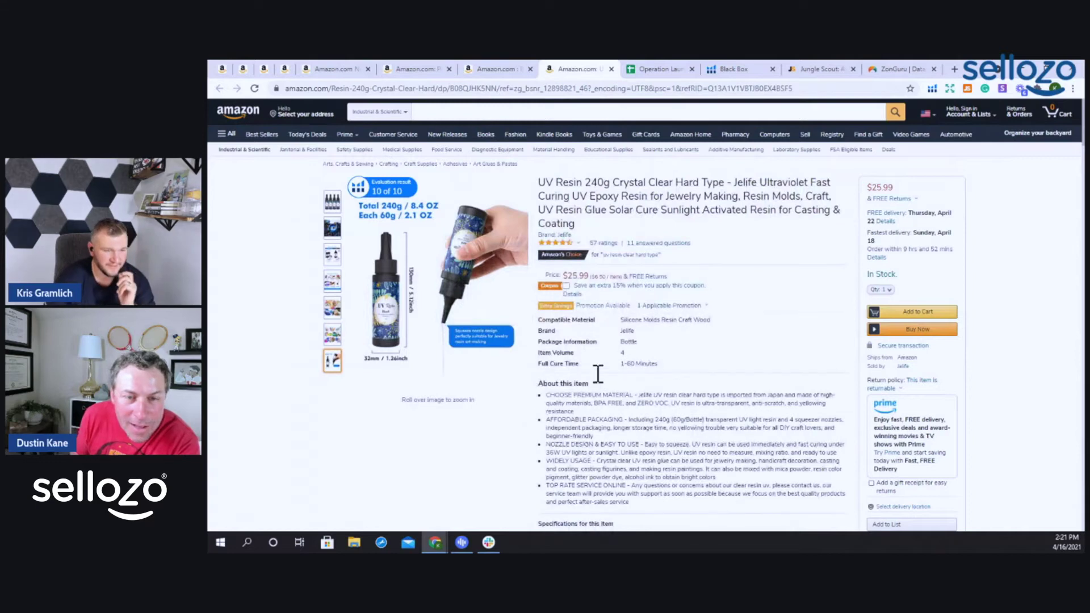
Step: Run a Helium 10 Cerebro reverse ASIN lookup for the Jelife UV resin listing
scroll(598, 374, "down", 4)
left_click(459, 472)
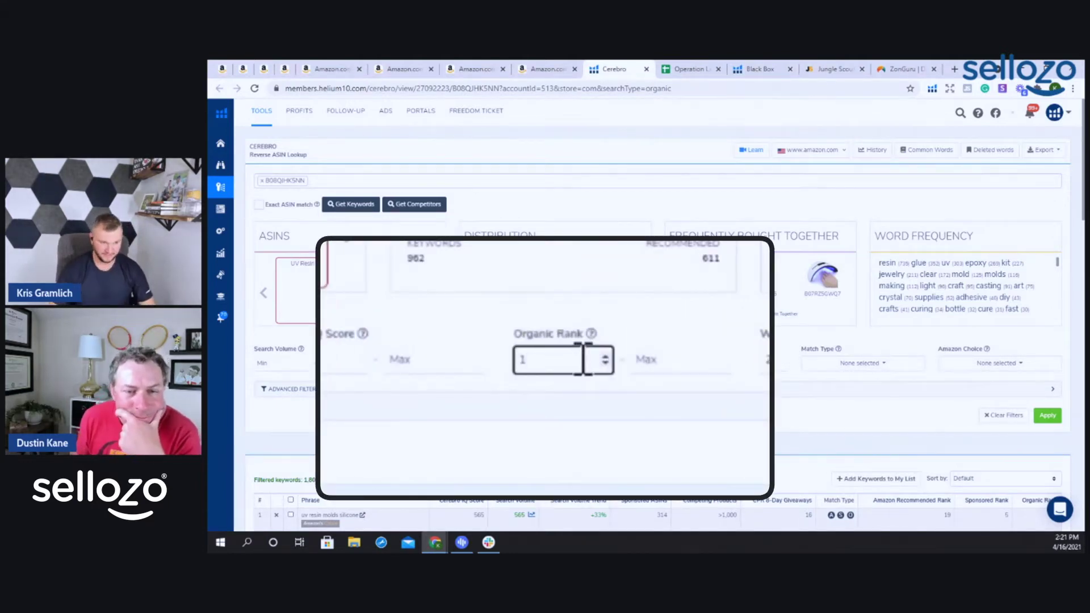
Step: Filter the UV resin keywords to organic rank 1 to 50 with a minimum word count of 2, and sort by search volume, high to low
left_click(673, 359)
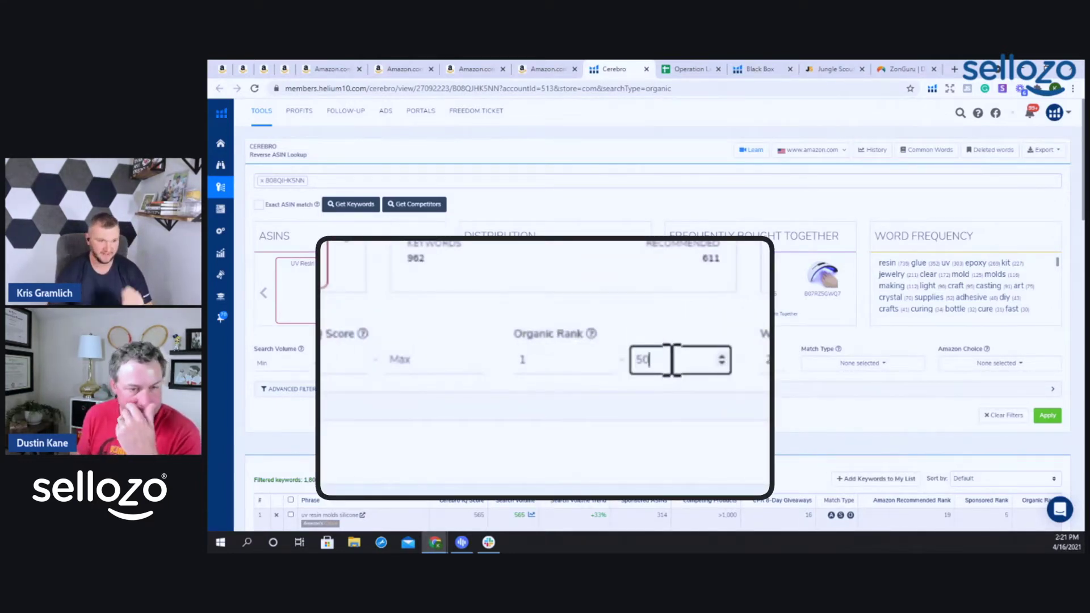
left_click(1047, 415)
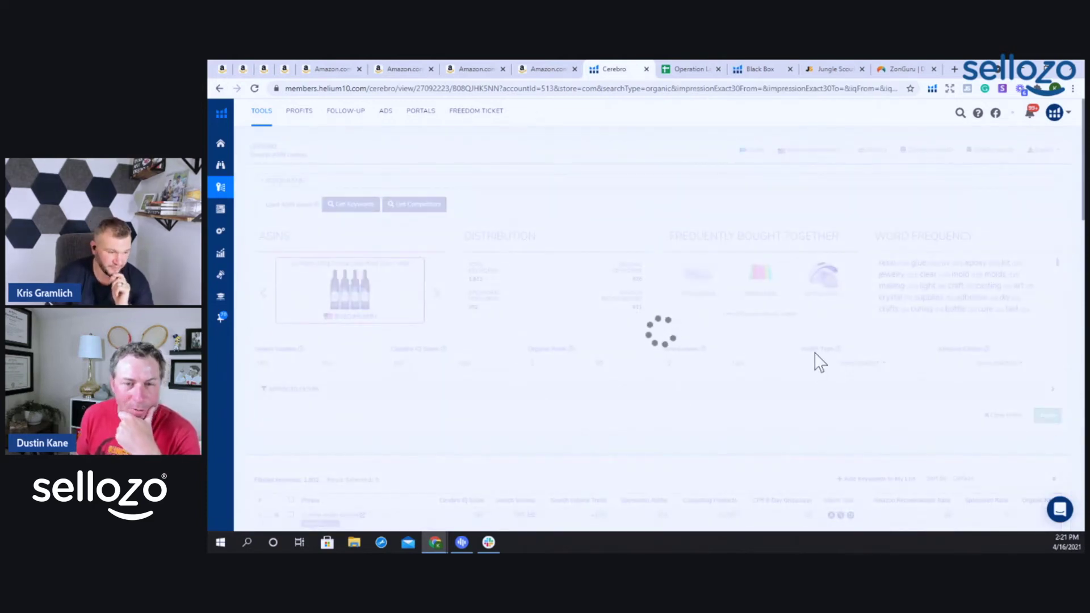
scroll(667, 316, "down", 4)
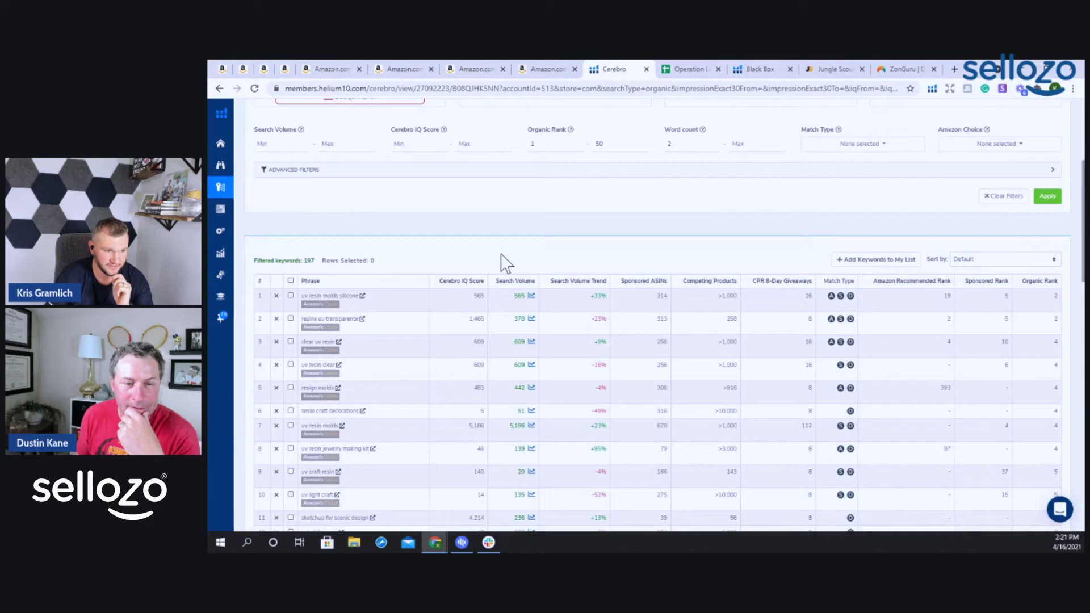
left_click(514, 282)
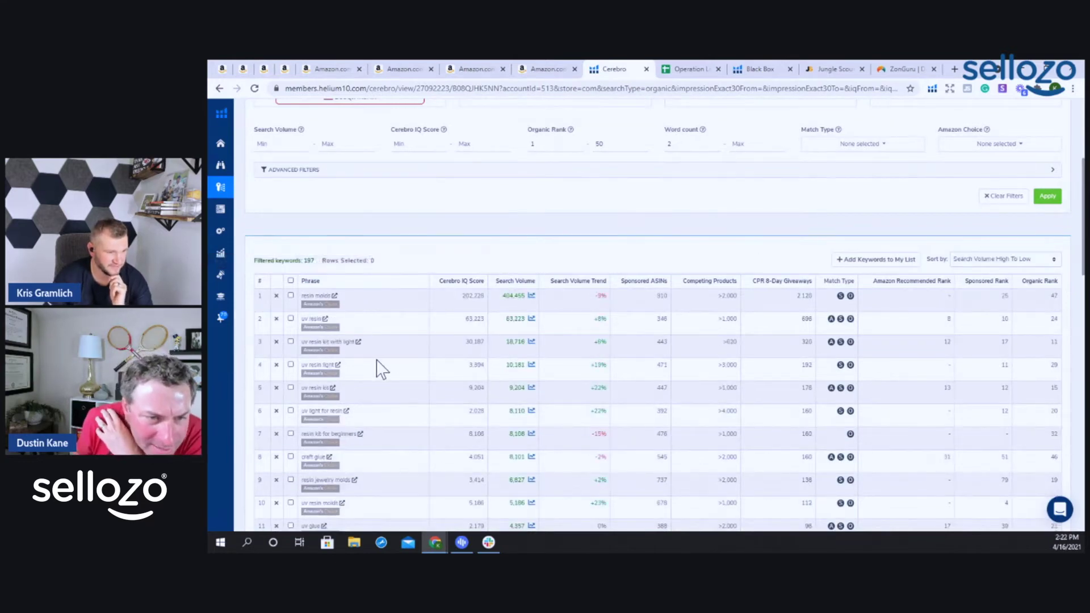